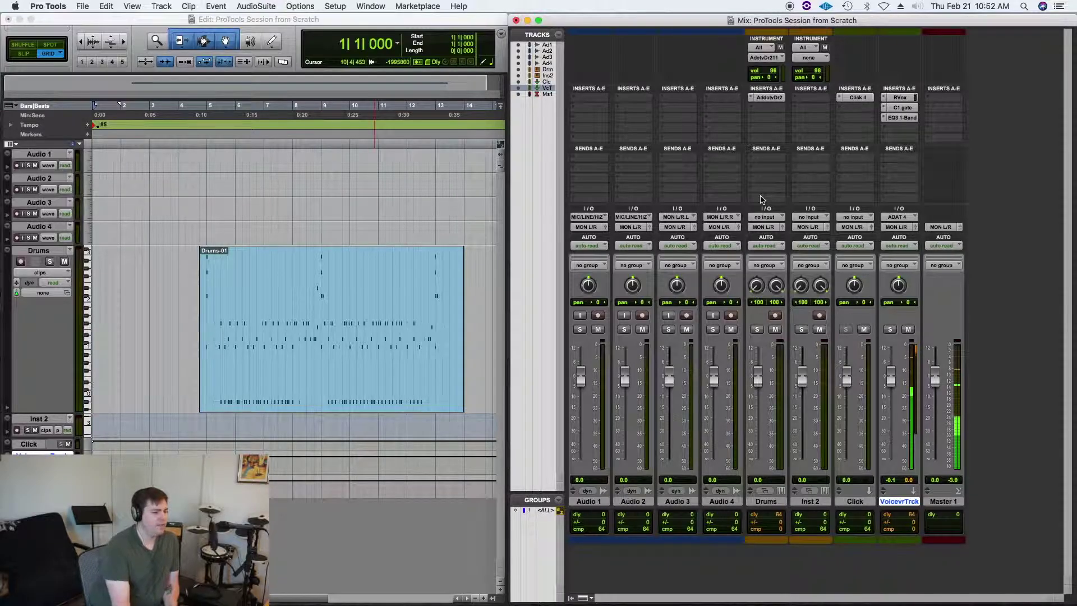
# - Open the Track menu to begin adding a new track
pyautogui.click(161, 6)
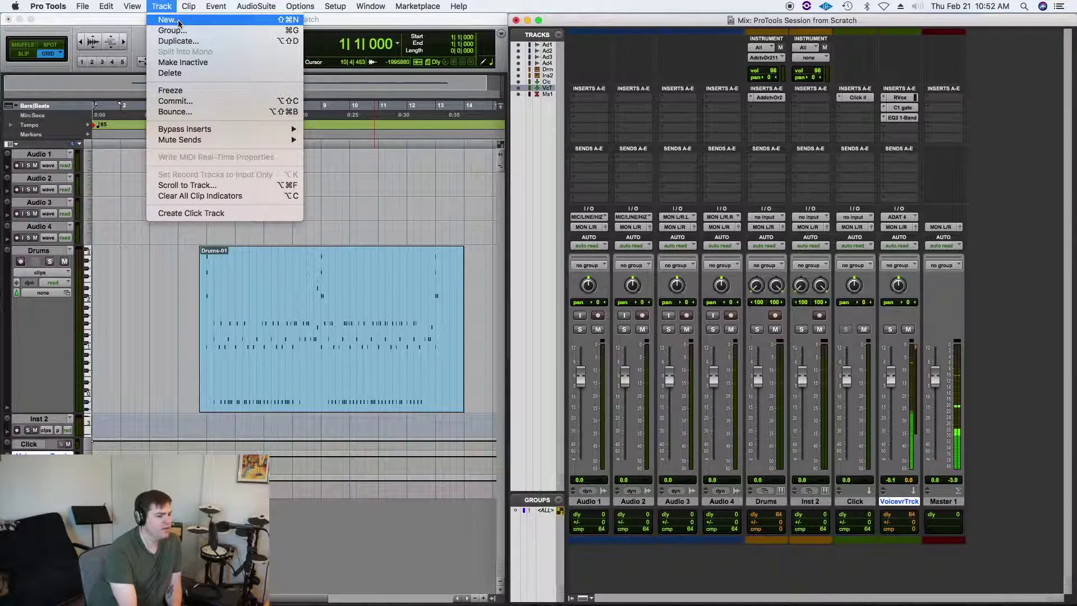
# - Create a new mono Aux Input track, Aux 1, via Track > New
pyautogui.click(179, 22)
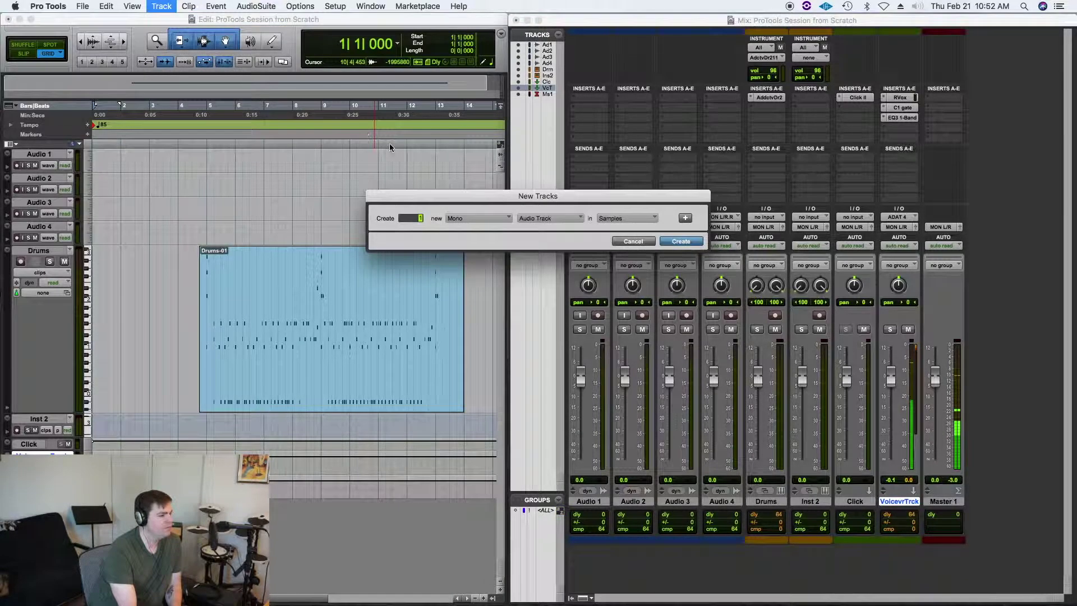
pyautogui.click(492, 217)
pyautogui.click(486, 218)
pyautogui.click(550, 219)
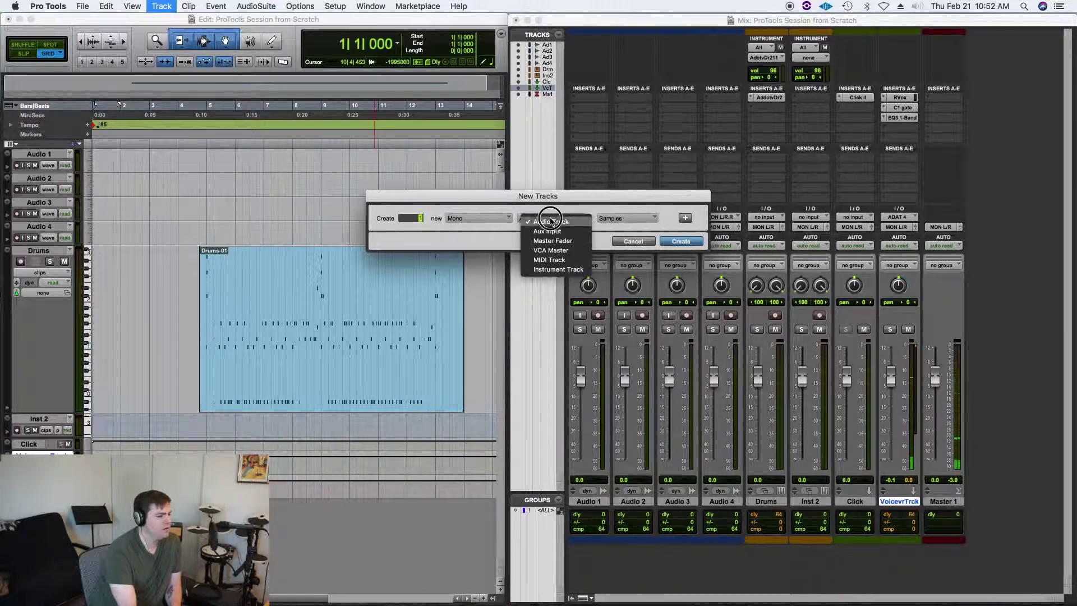
pyautogui.click(550, 232)
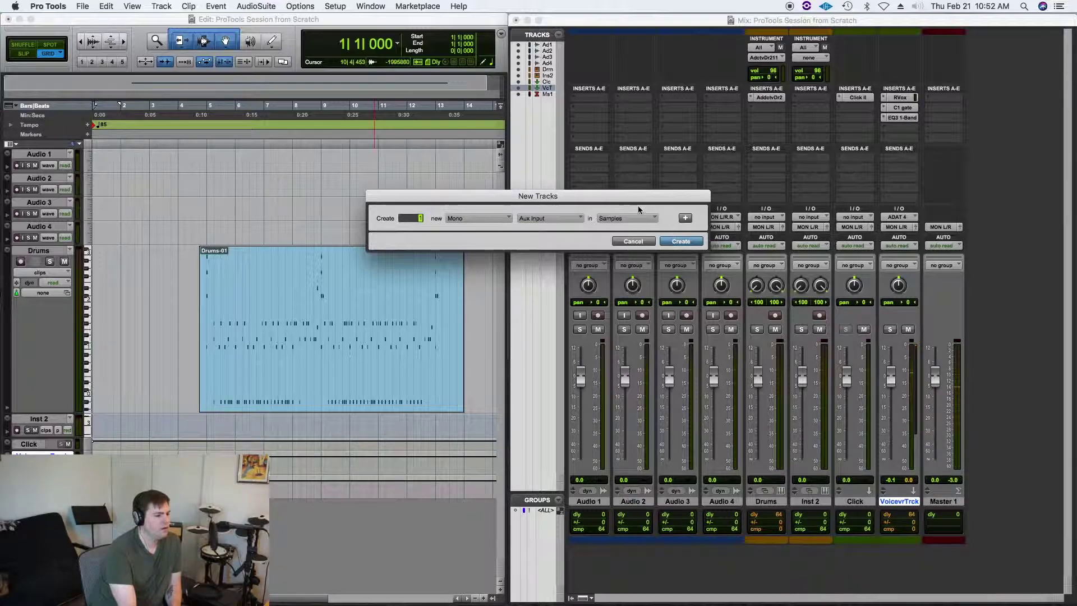
pyautogui.moveTo(628, 197); pyautogui.dragTo(547, 177)
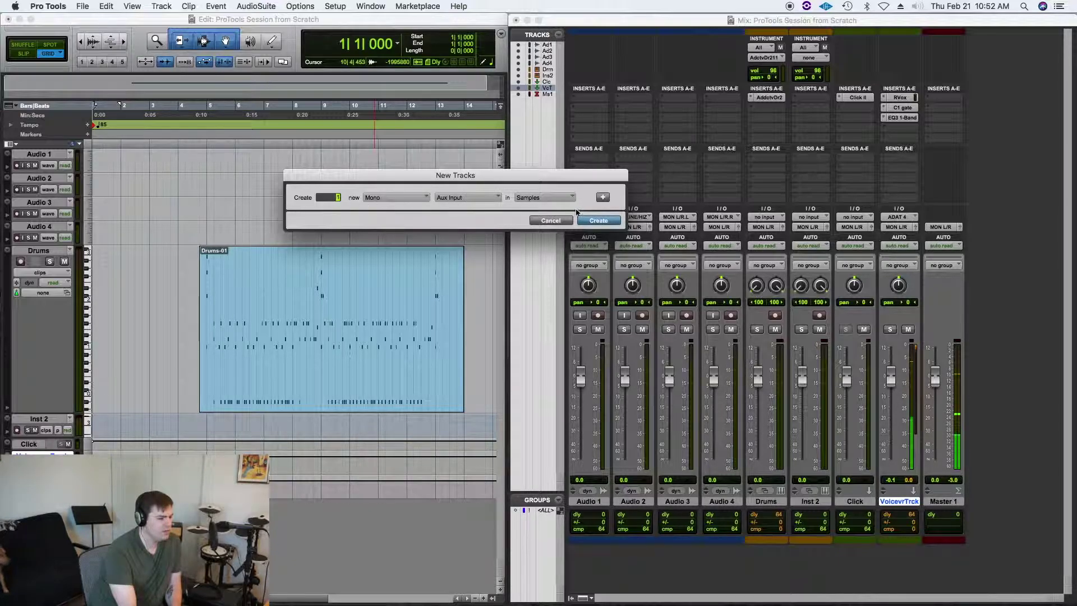
pyautogui.click(591, 221)
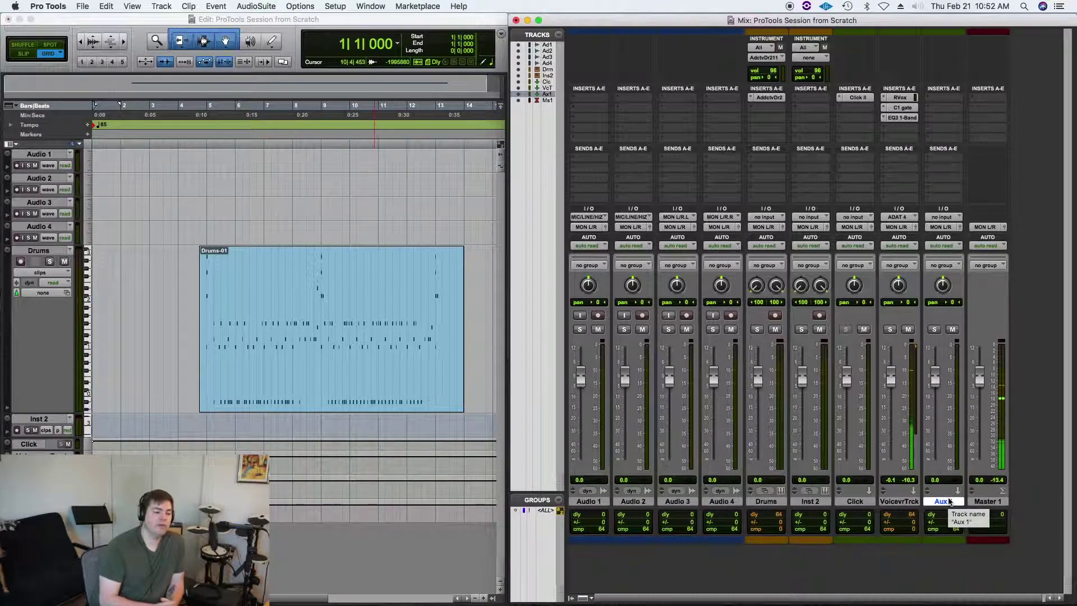
# - Leave Aux 1's input unassigned, then delete the Aux 1 track with Track > Delete
pyautogui.click(953, 218)
pyautogui.moveTo(960, 240)
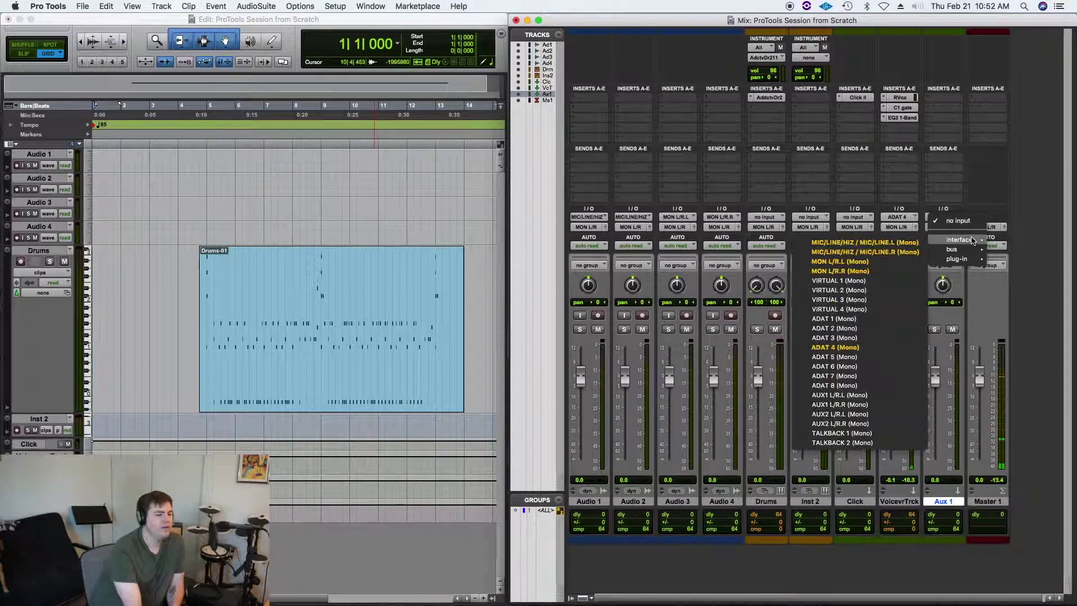
pyautogui.click(983, 298)
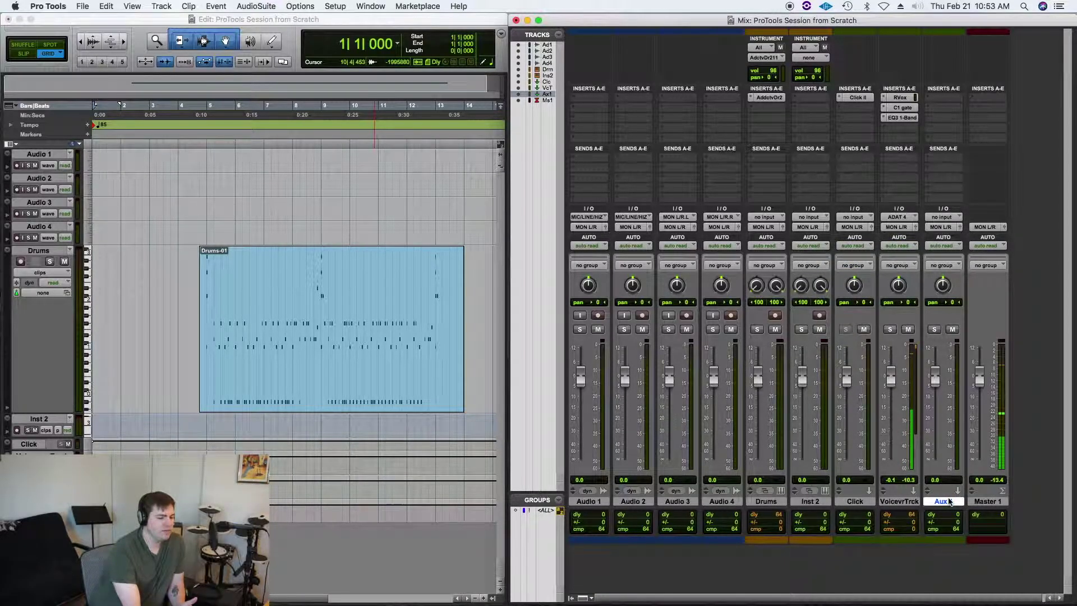
pyautogui.click(162, 7)
pyautogui.click(180, 73)
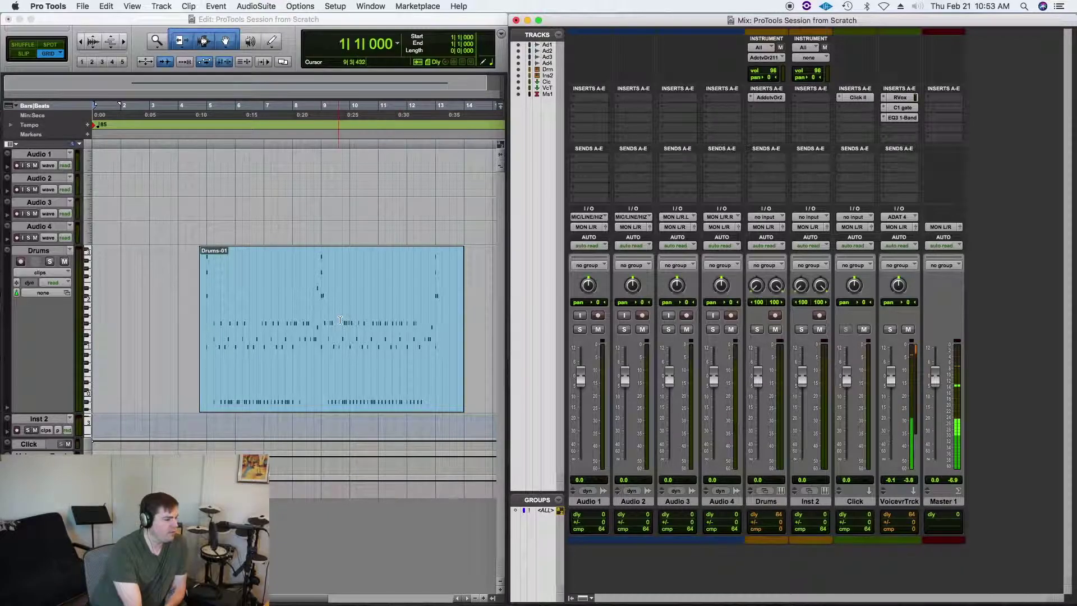
# - Play from bar 4|3, lower the Drums fader to about -5.7 dB, and mute the Click track
pyautogui.click(191, 289)
pyautogui.press('space')
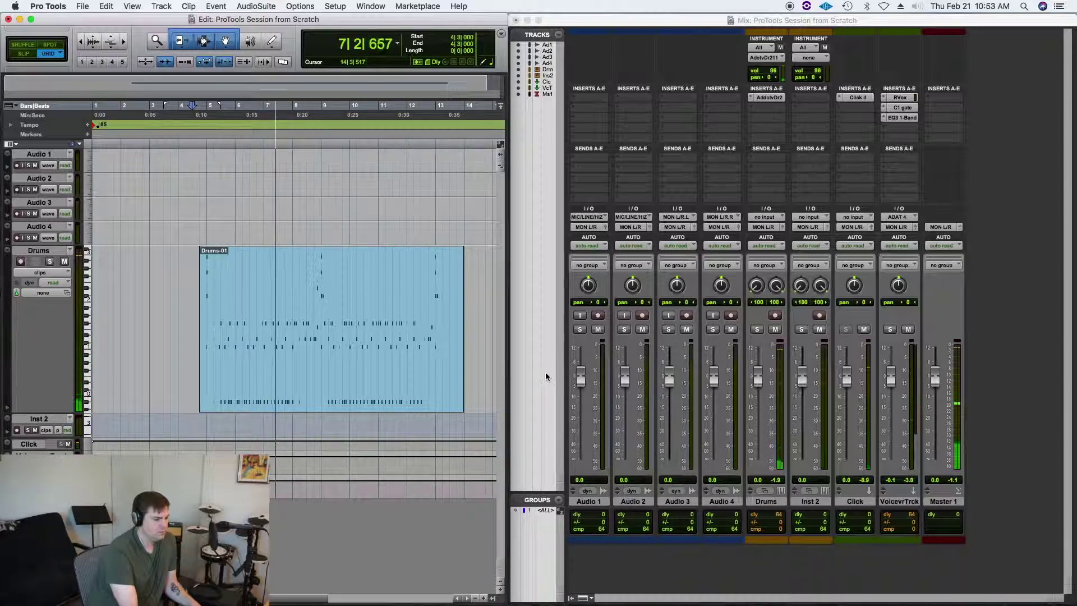
pyautogui.click(758, 376)
pyautogui.moveTo(758, 376); pyautogui.dragTo(757, 389)
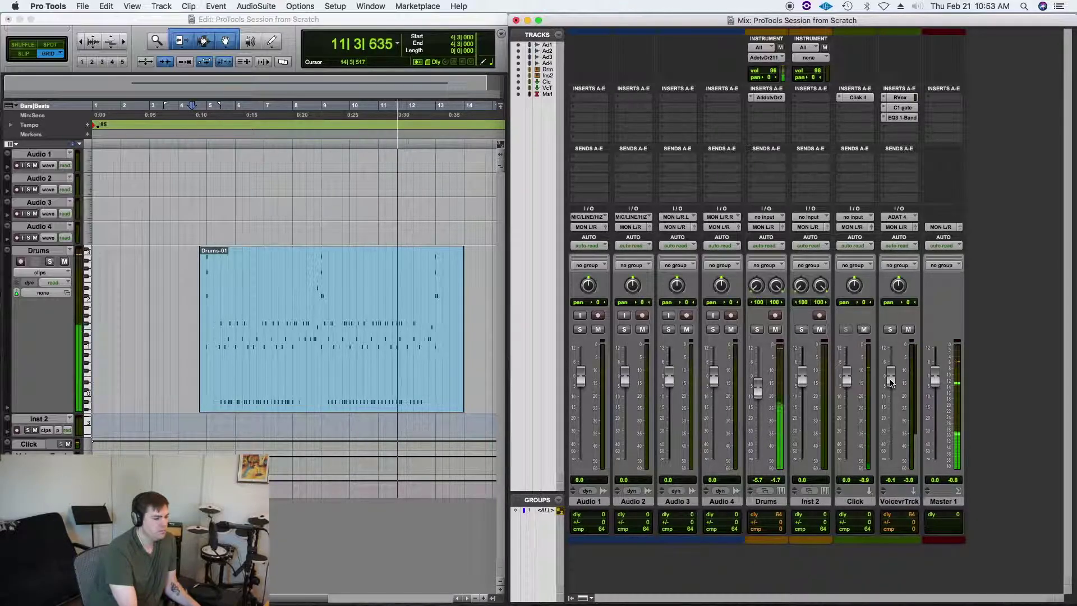
pyautogui.press('space')
pyautogui.click(864, 330)
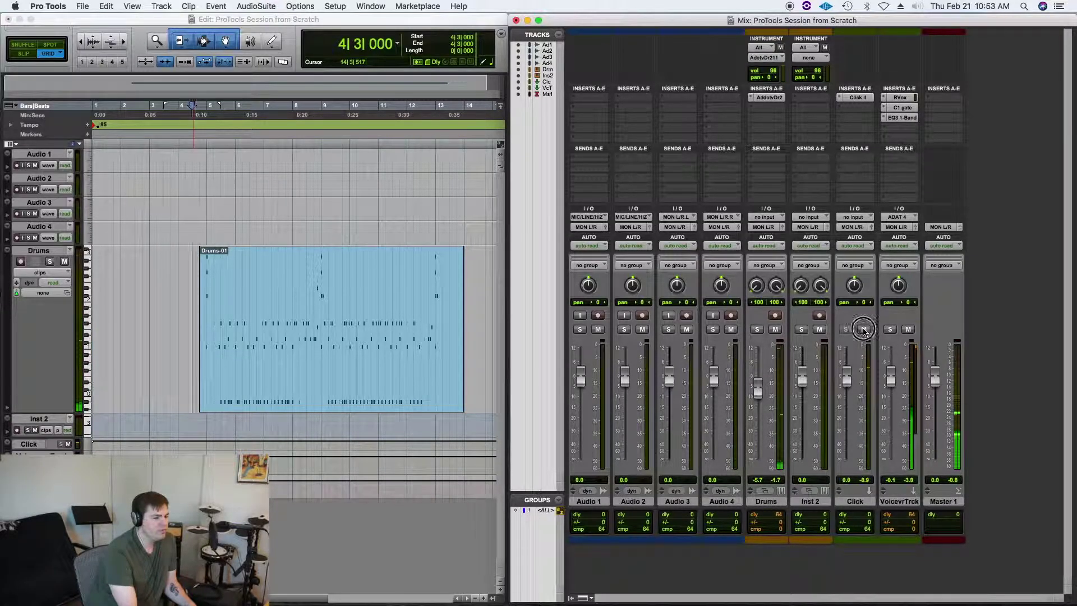
# - Zoom in on the start of the Drums-01 clip
pyautogui.click(158, 41)
pyautogui.moveTo(191, 281); pyautogui.dragTo(477, 305)
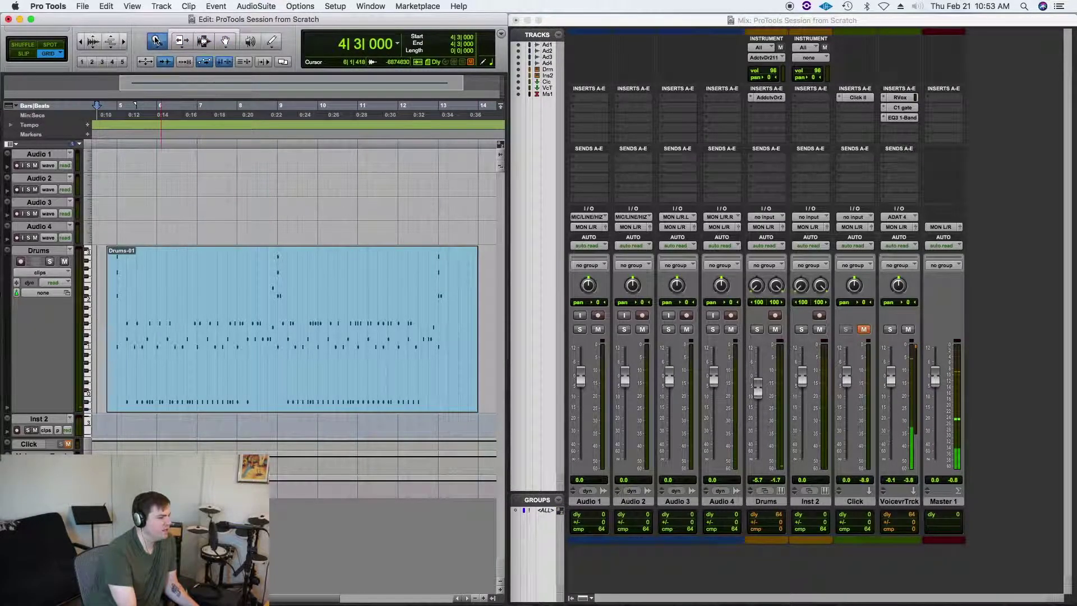
pyautogui.moveTo(102, 284); pyautogui.dragTo(152, 281)
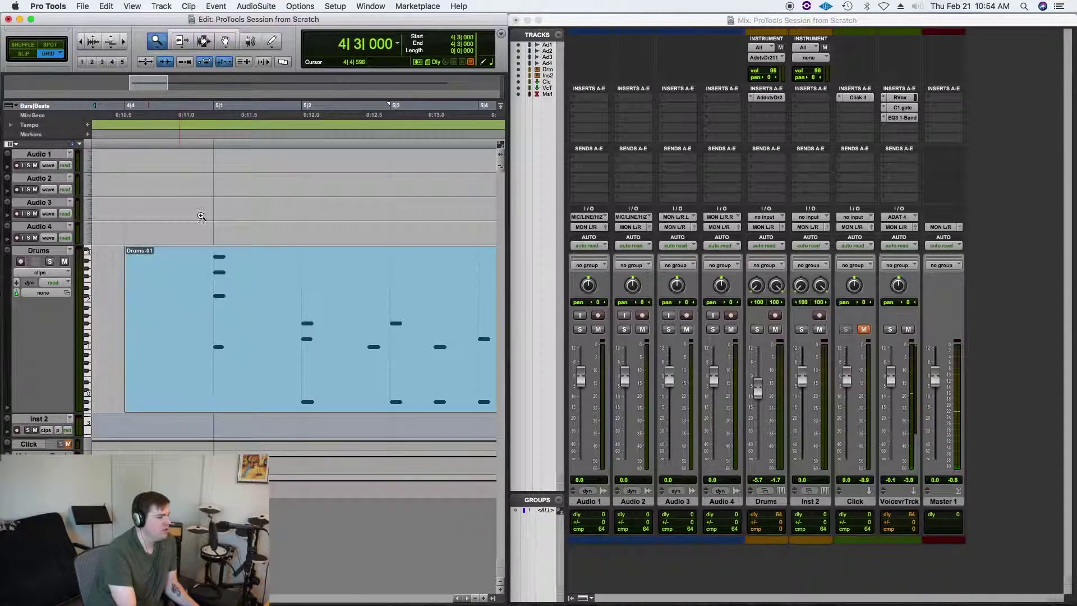
# - Trim the Drums-01 clip to start exactly at bar 5|1 and play it back to check
pyautogui.click(197, 31)
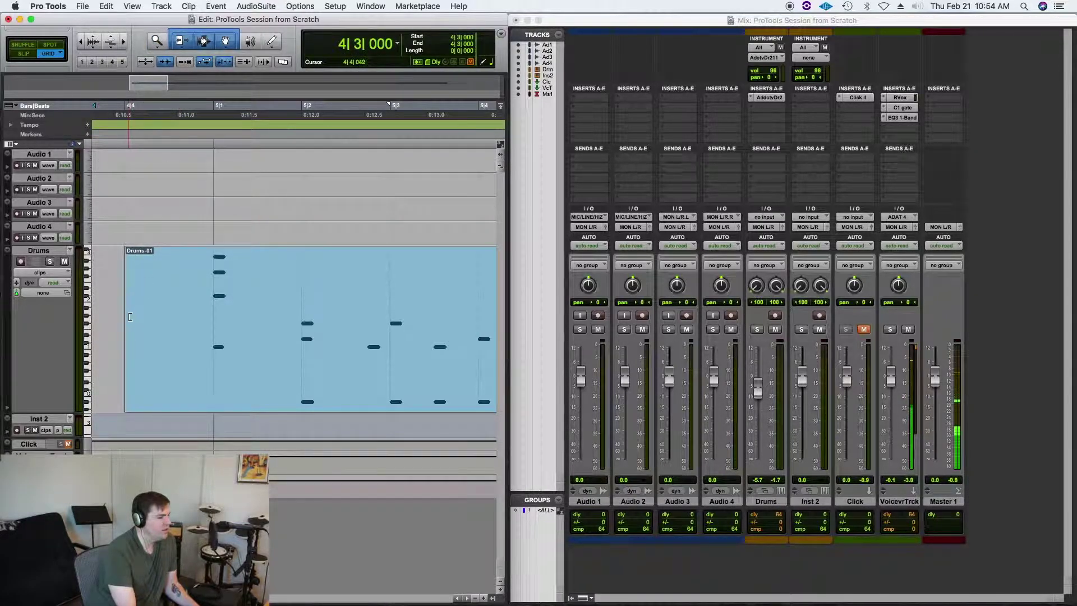
pyautogui.moveTo(131, 317); pyautogui.dragTo(219, 315)
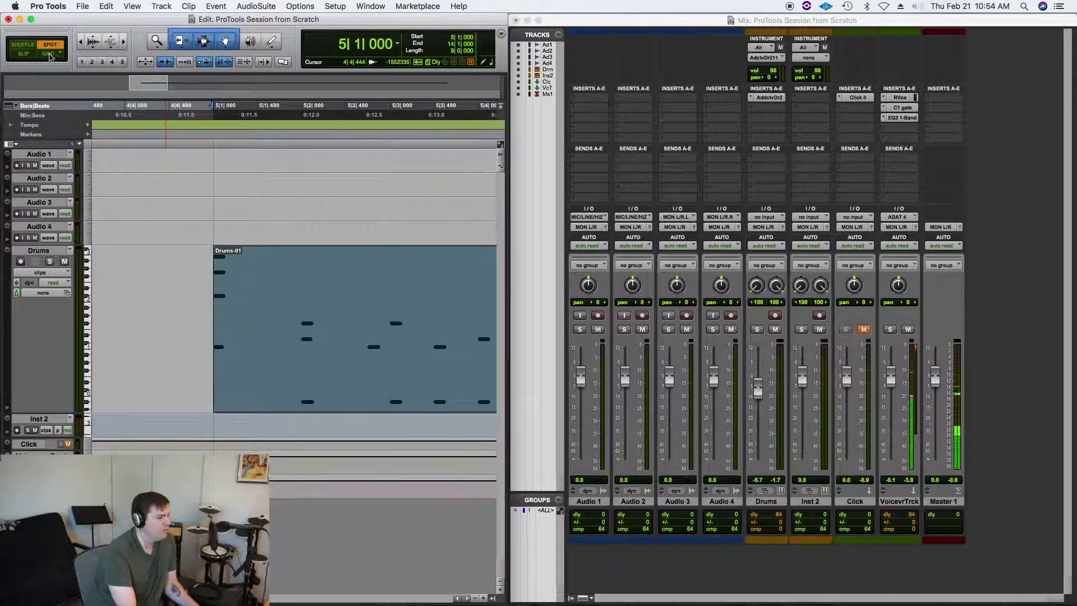
pyautogui.click(20, 54)
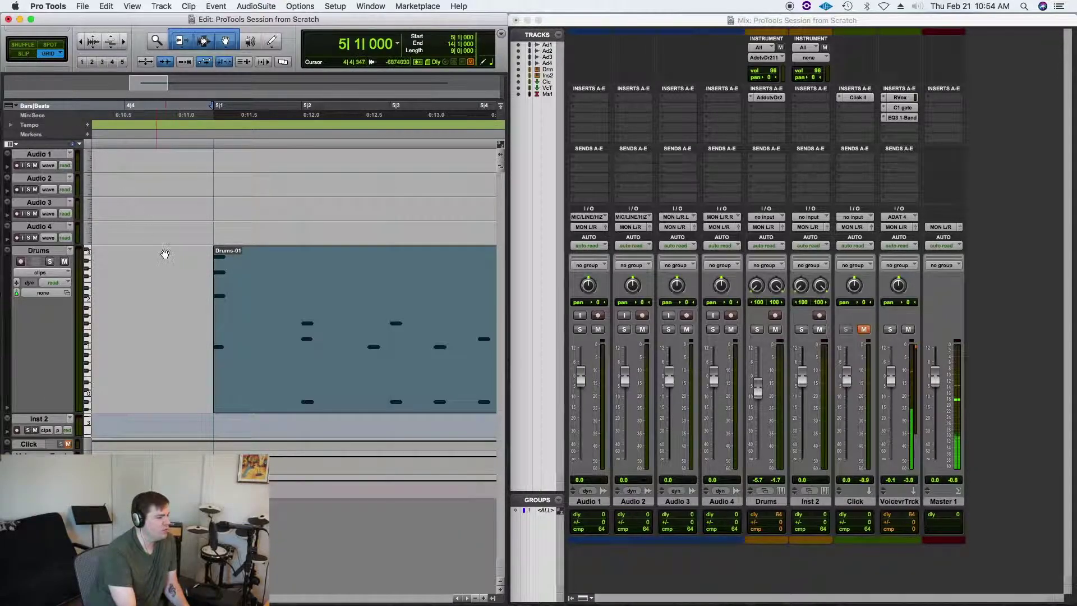
pyautogui.moveTo(218, 313); pyautogui.dragTo(180, 308)
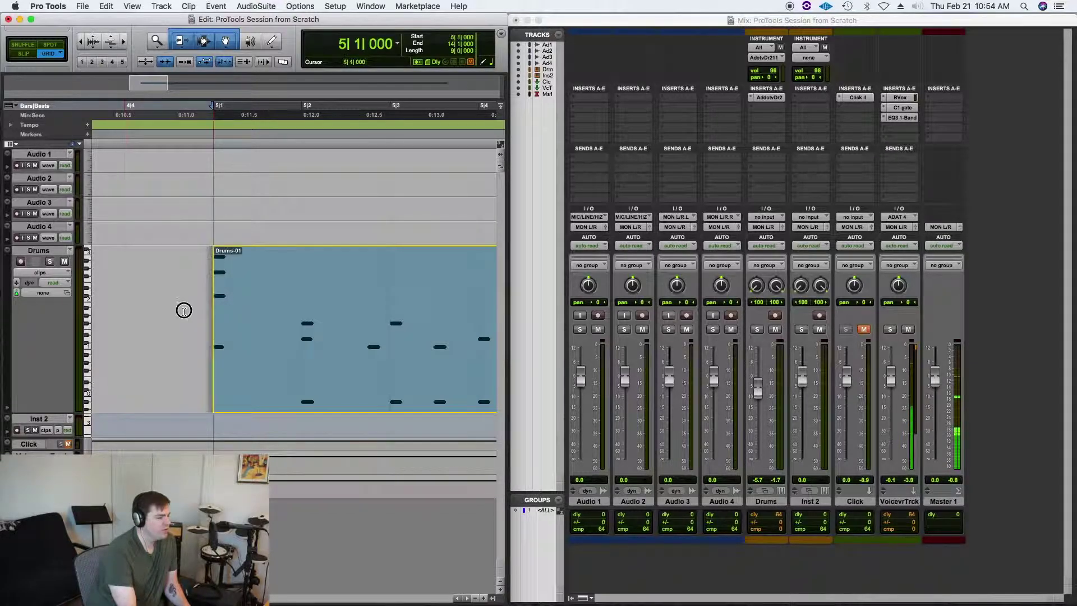
pyautogui.click(254, 325)
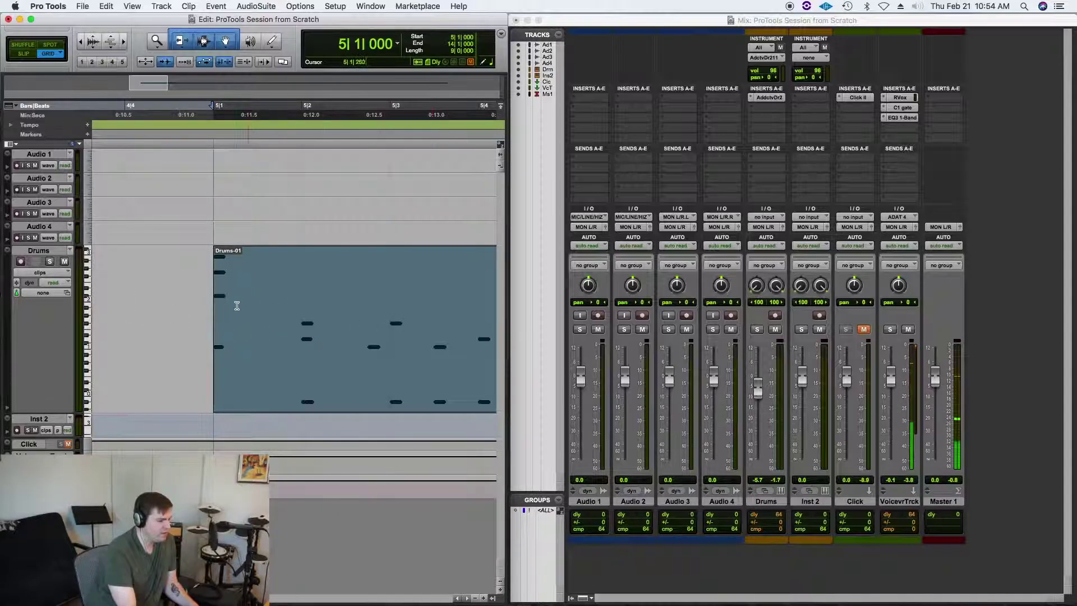
pyautogui.hscroll(3, 236, 306)
pyautogui.hscroll(-2, 225, 309)
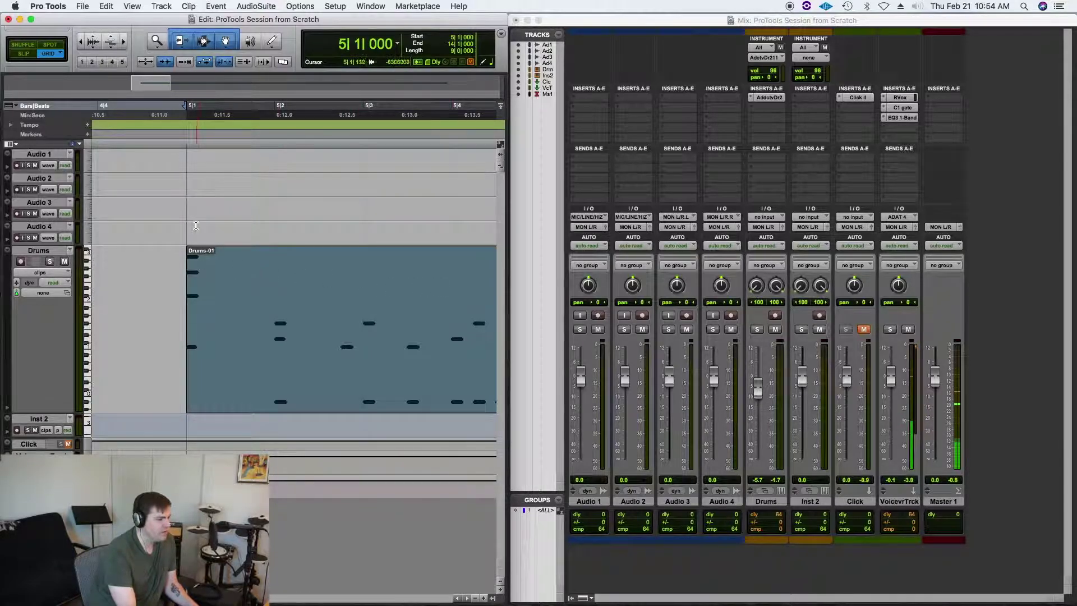
pyautogui.press('space')
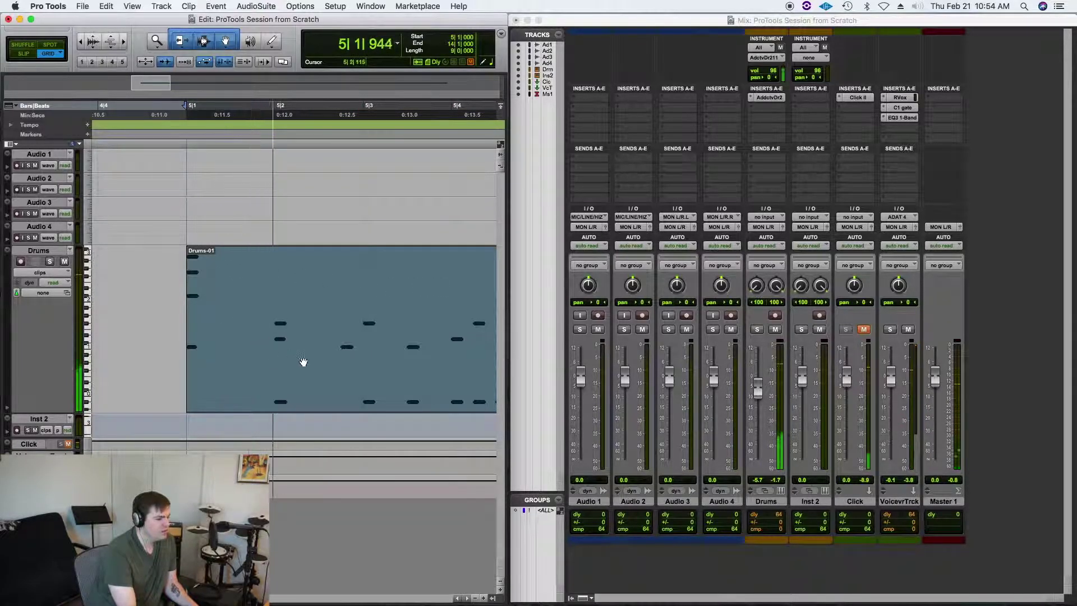
pyautogui.press('space')
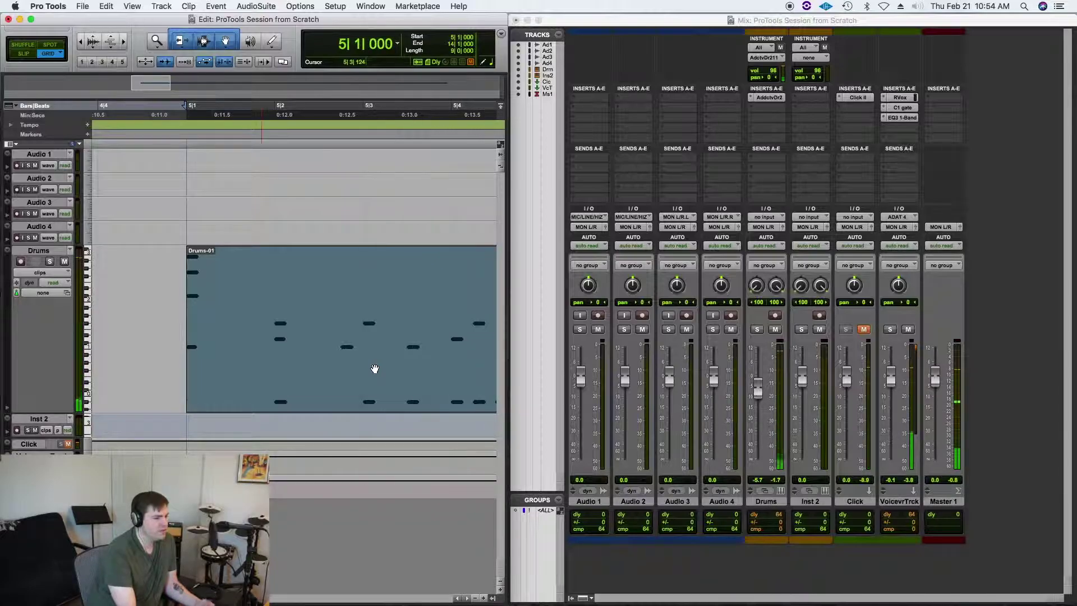
pyautogui.hscroll(5, 306, 346)
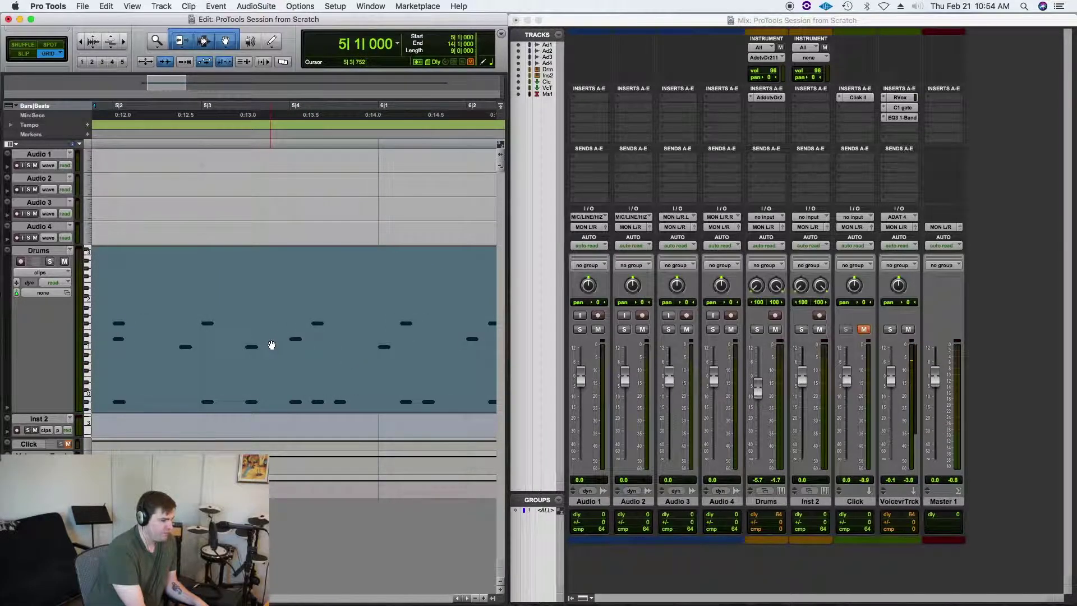
pyautogui.press('super+bracketleft')
pyautogui.press('super+bracketleft')
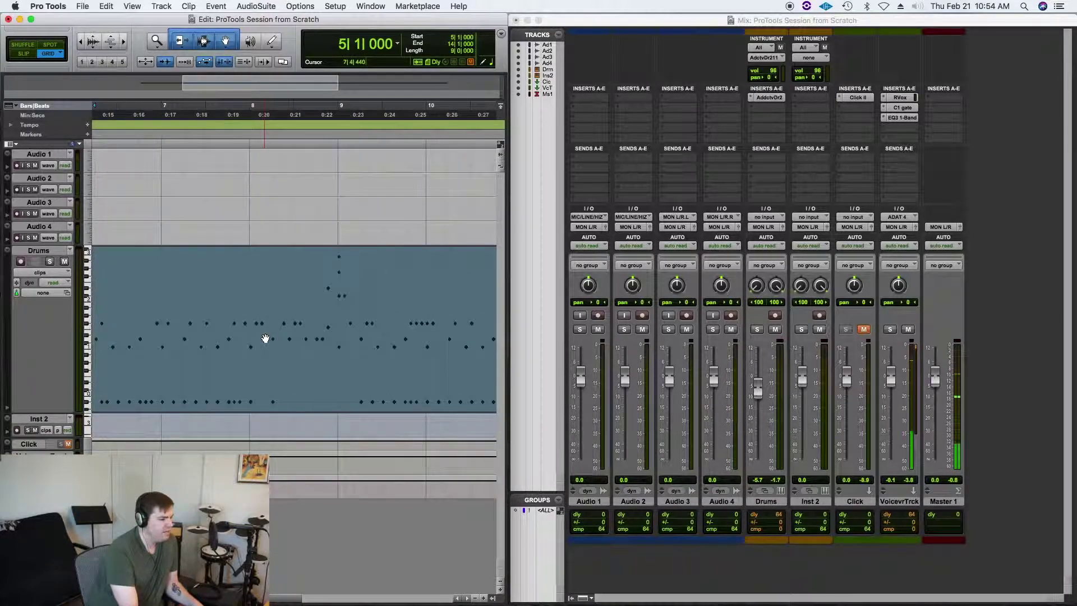
pyautogui.hscroll(5, 266, 340)
pyautogui.click(283, 313)
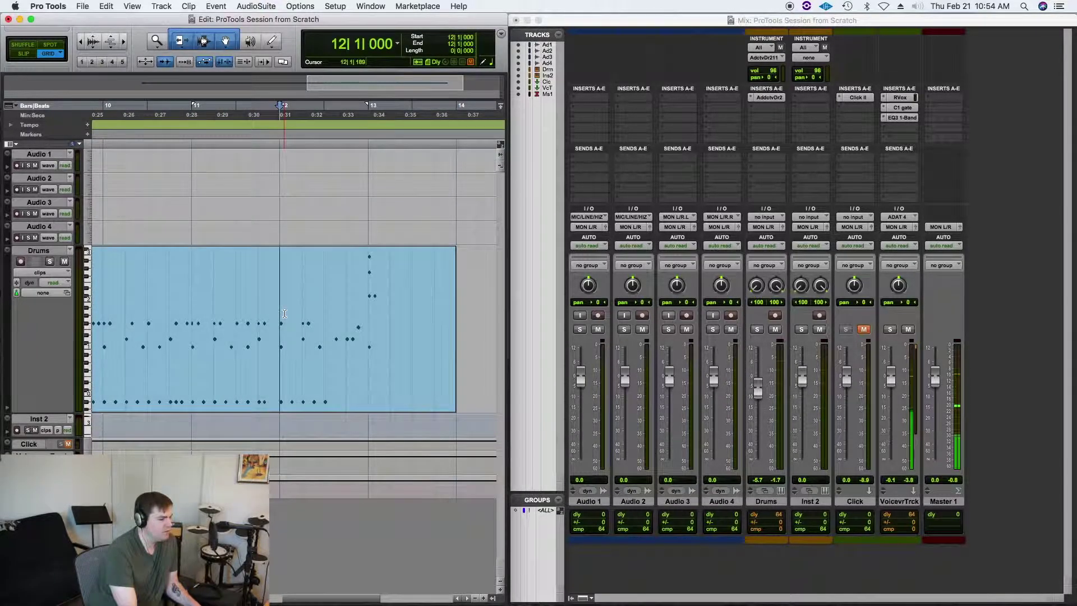
pyautogui.press('space')
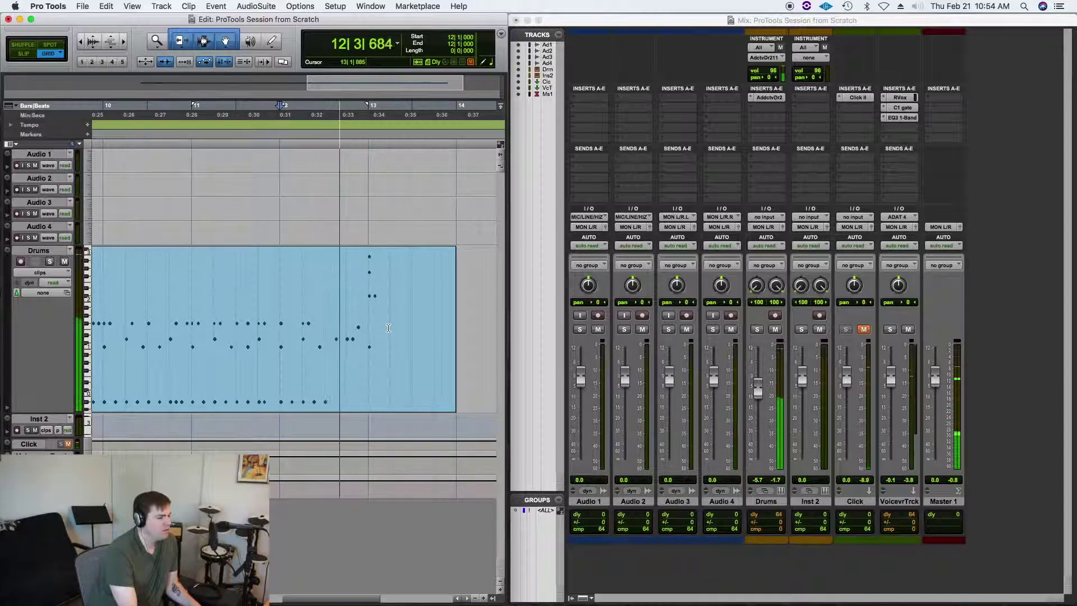
pyautogui.press('space')
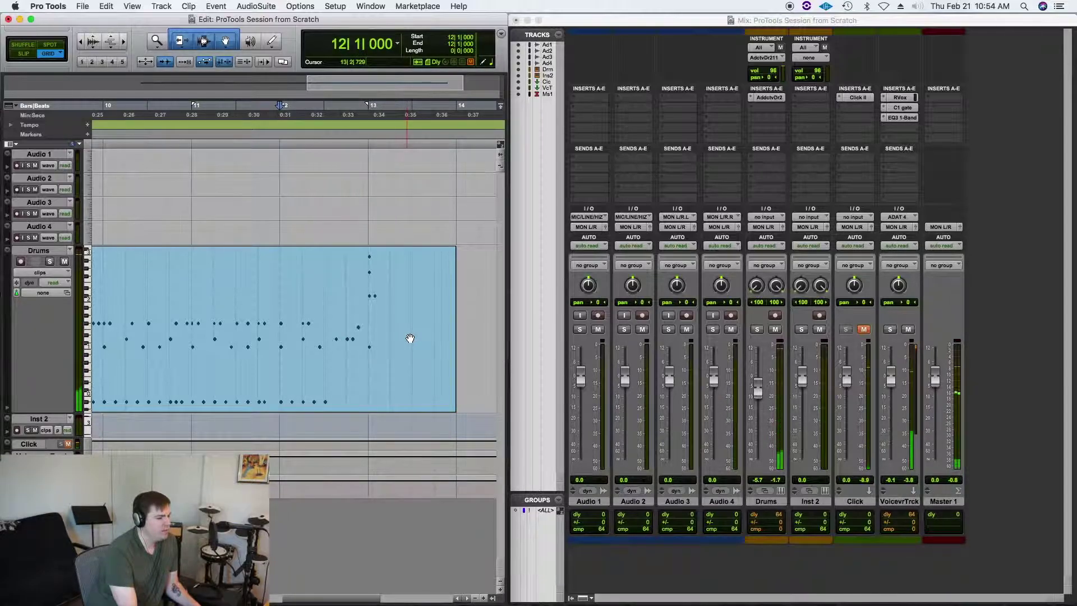
pyautogui.moveTo(455, 328); pyautogui.dragTo(372, 332)
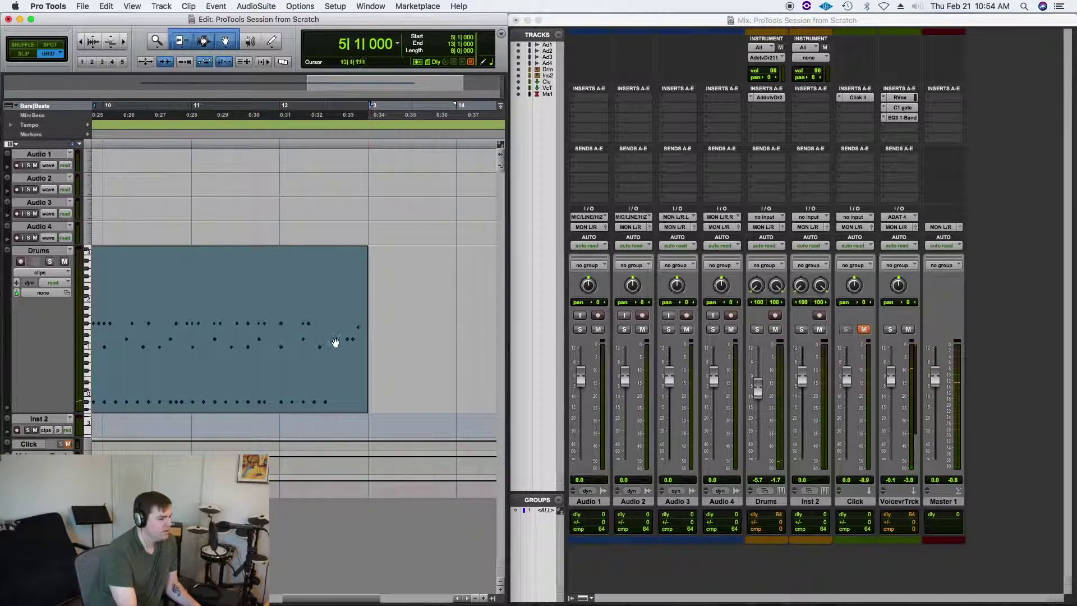
pyautogui.press('space')
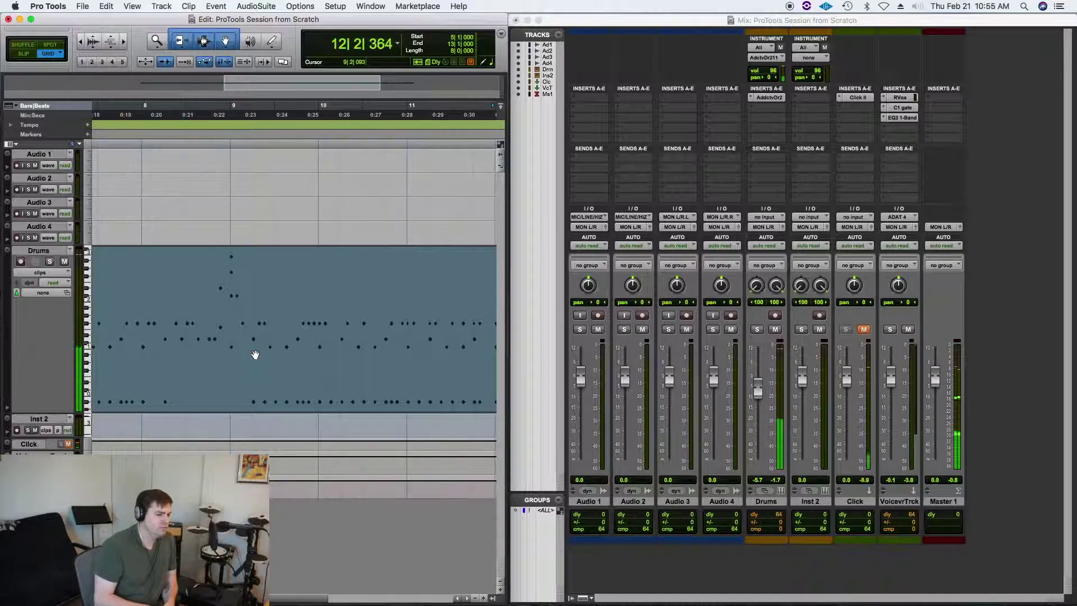
pyautogui.press('space')
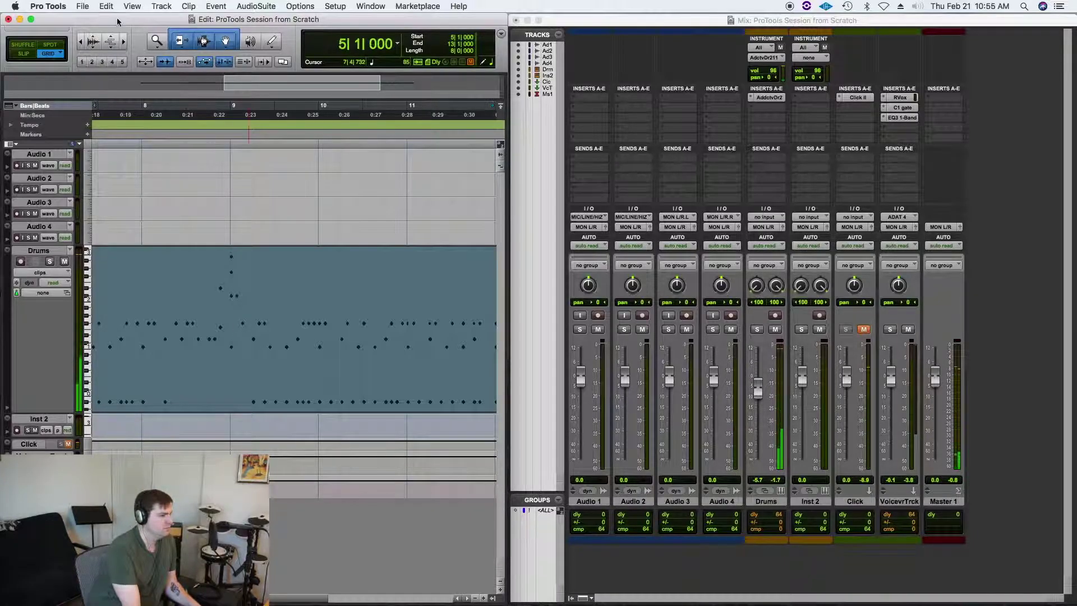
pyautogui.doubleClick(157, 41)
# - Move the Drums-01 clip to start at bar 1 and play from the start
pyautogui.click(187, 31)
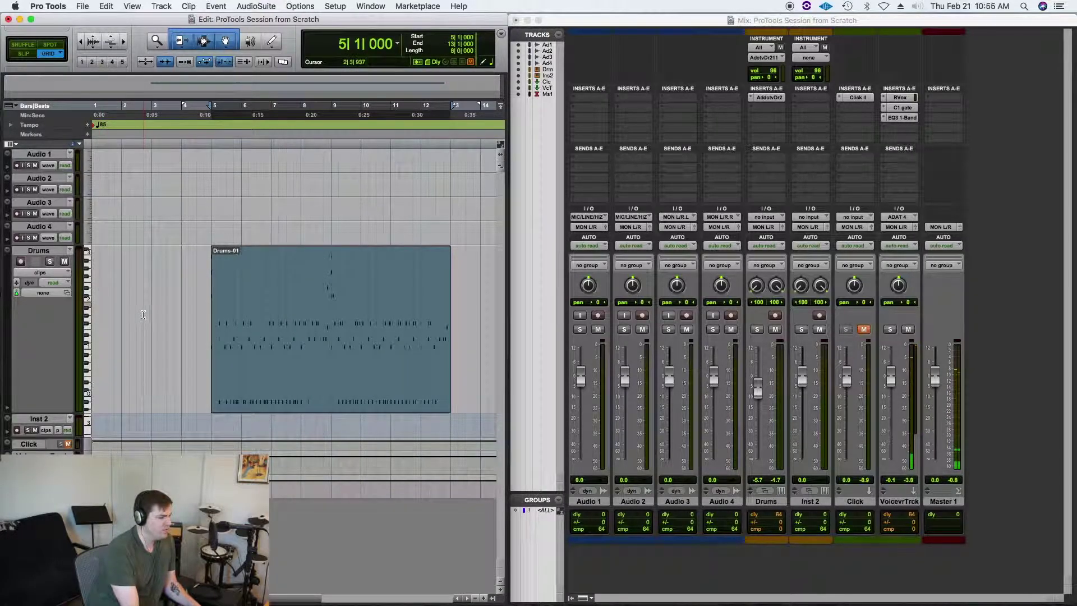
pyautogui.moveTo(304, 389); pyautogui.dragTo(178, 385)
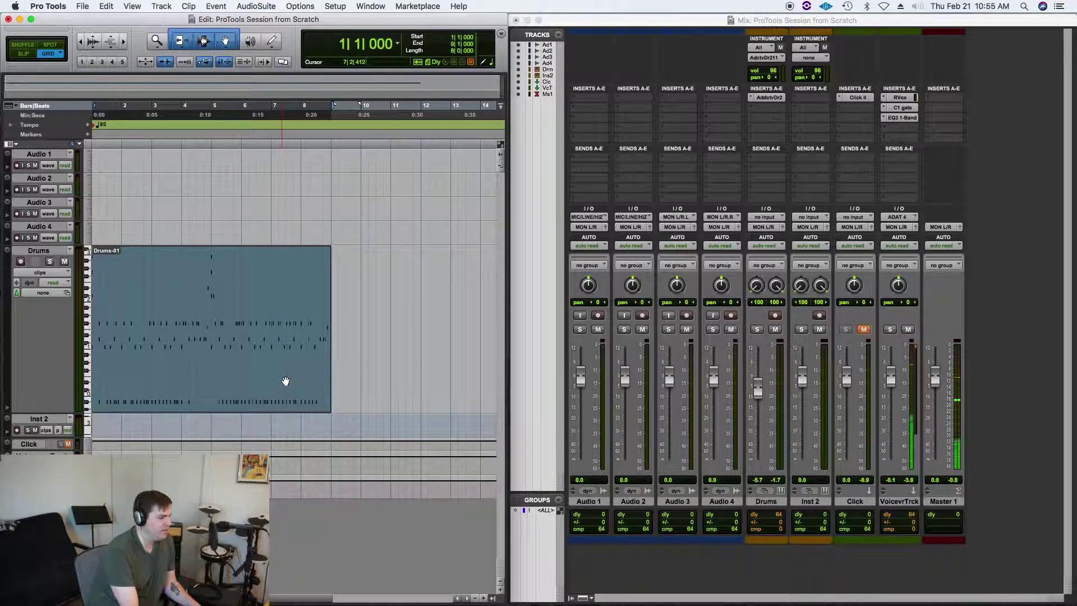
pyautogui.press('space')
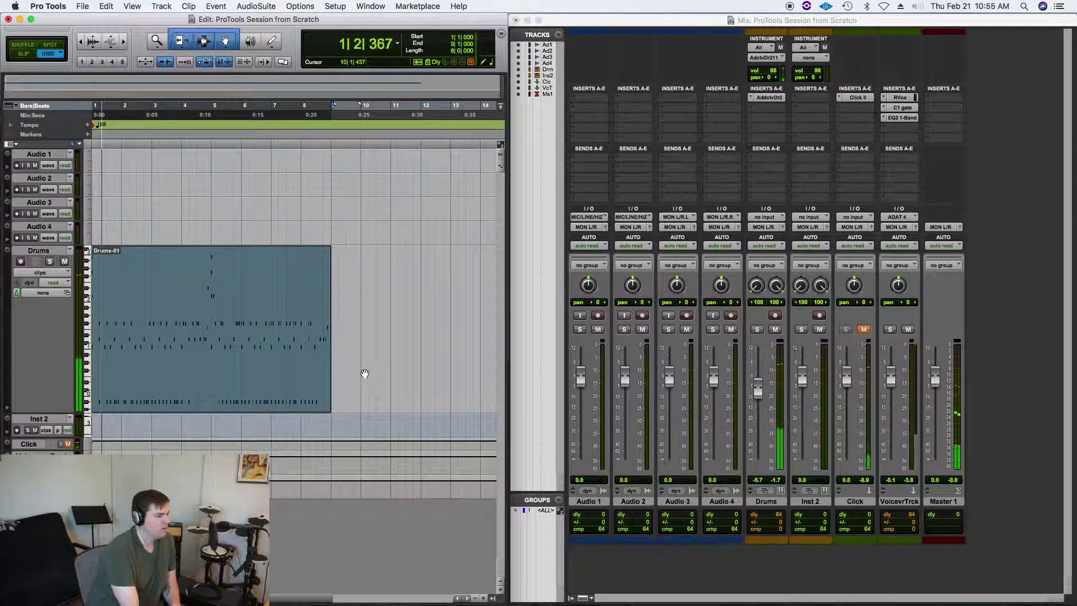
pyautogui.press('space')
# - Audition the selected Drums-01 clip, then open its notes in the MIDI Editor
pyautogui.click(199, 368)
pyautogui.press('space')
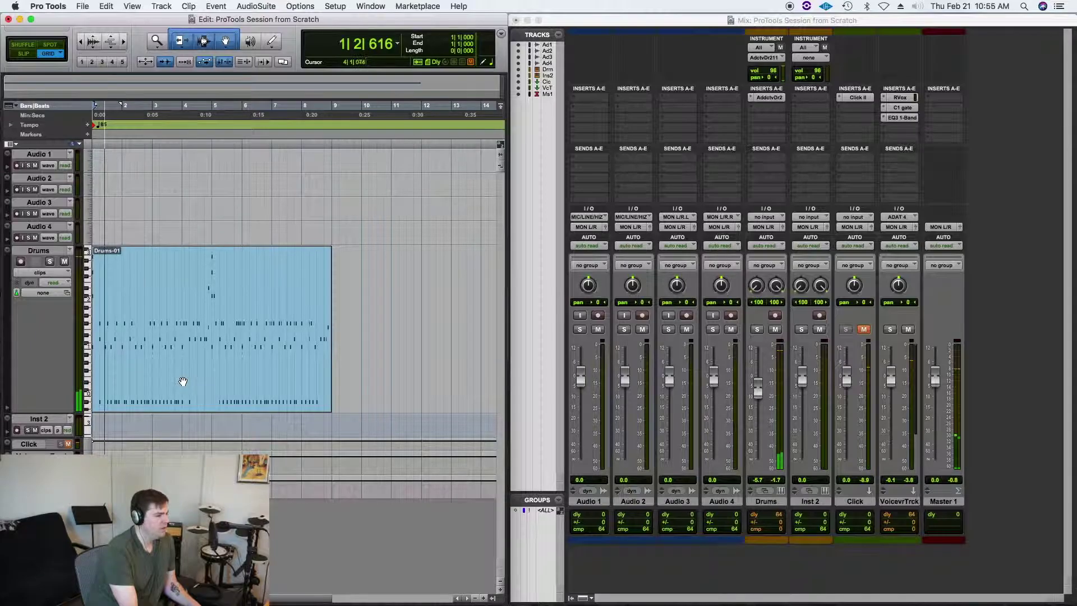
pyautogui.press('space')
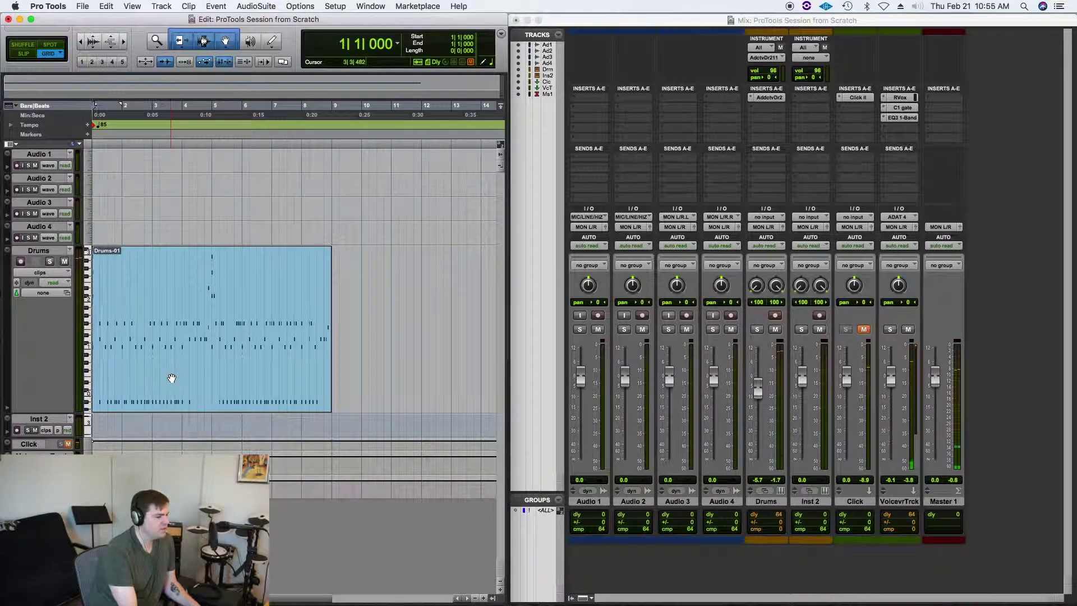
pyautogui.press('space')
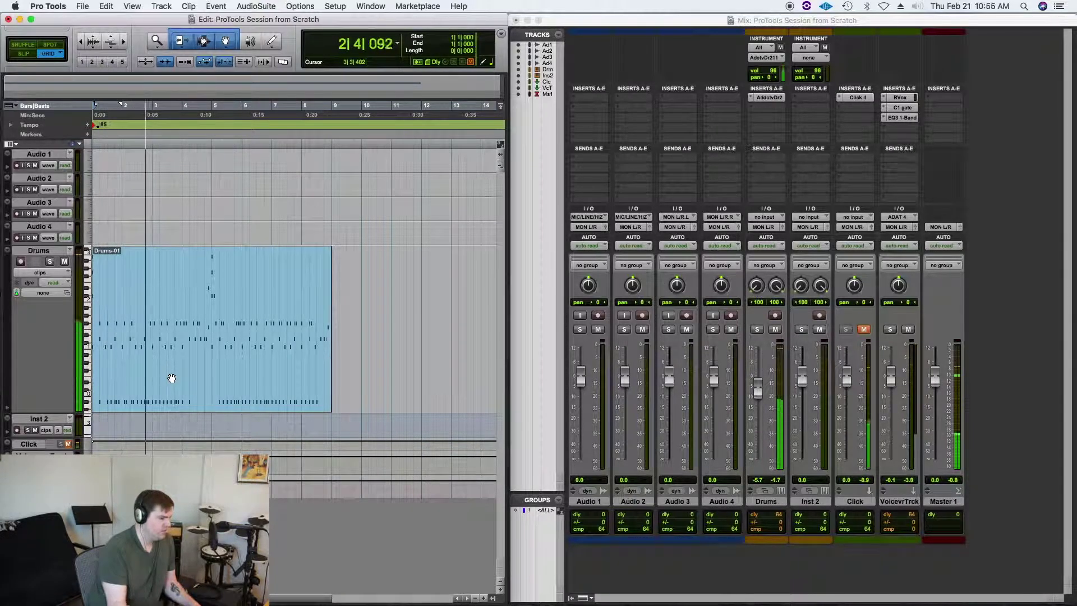
pyautogui.press('space')
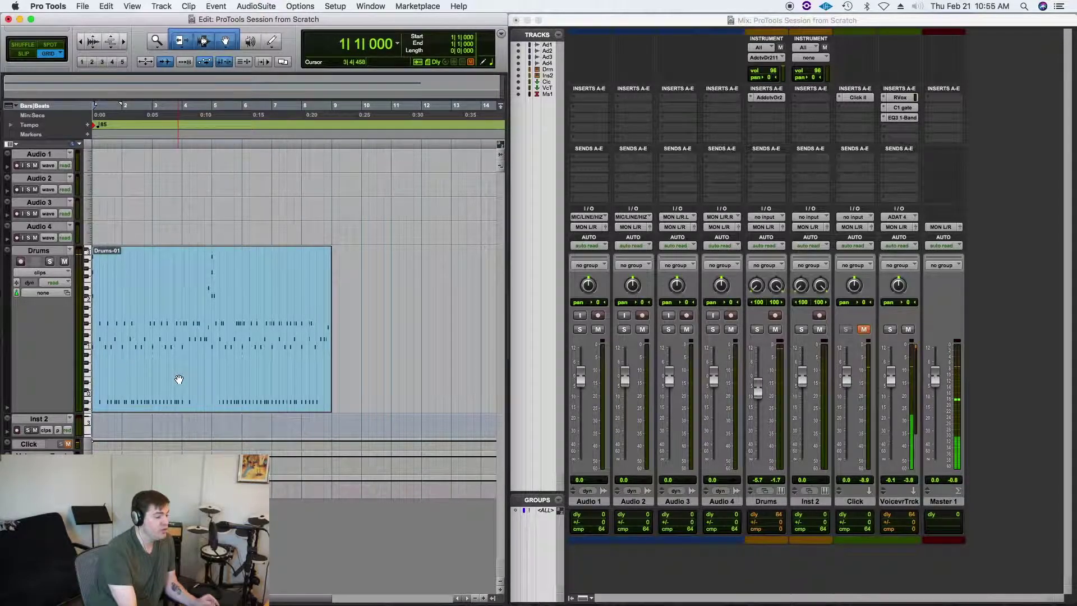
pyautogui.doubleClick(179, 380)
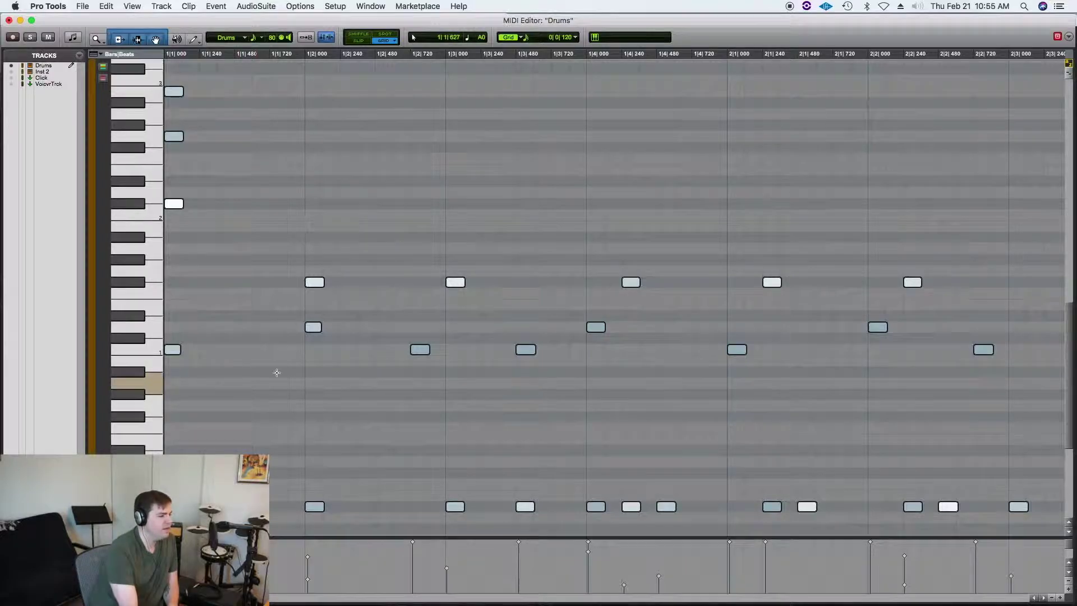
# - Reopen the Drums MIDI Editor, then delete and redraw the D1 note at 1|2|000
pyautogui.click(8, 20)
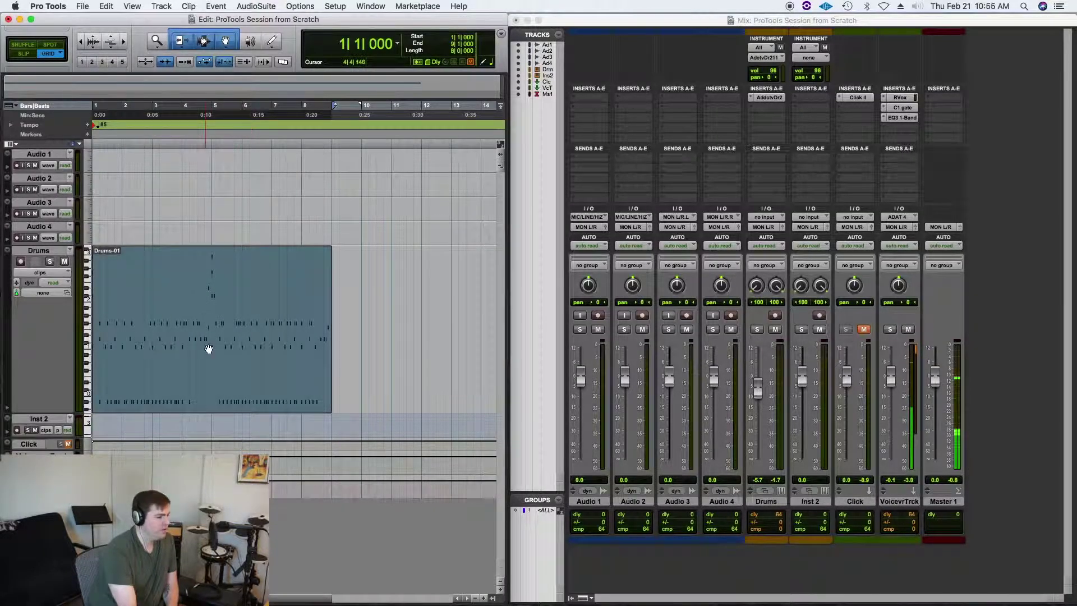
pyautogui.doubleClick(202, 377)
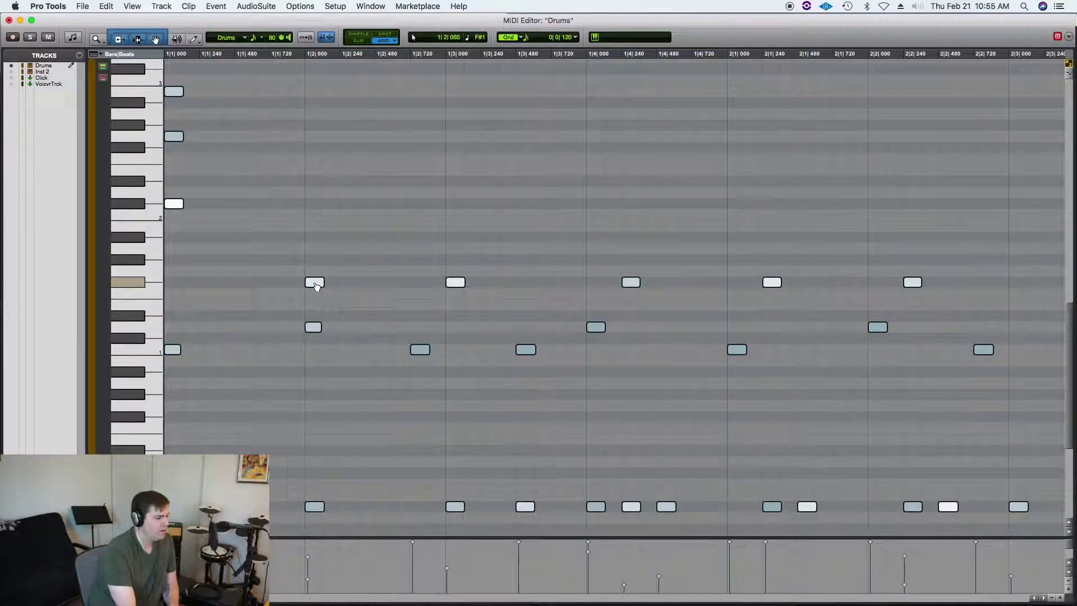
pyautogui.keyDown('alt'); pyautogui.click(314, 327); pyautogui.keyUp('alt')
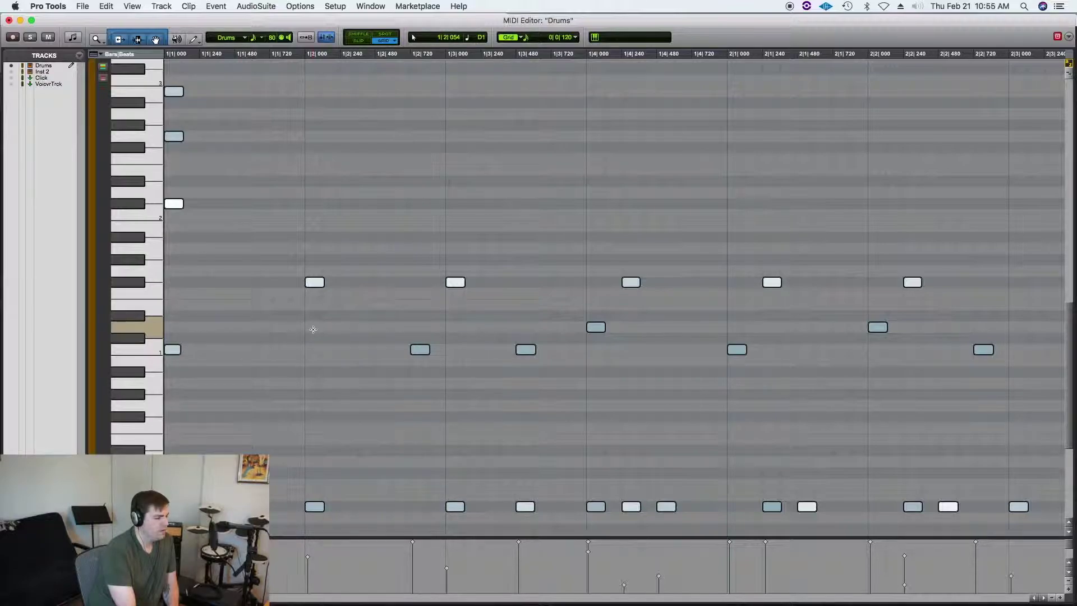
pyautogui.click(313, 328)
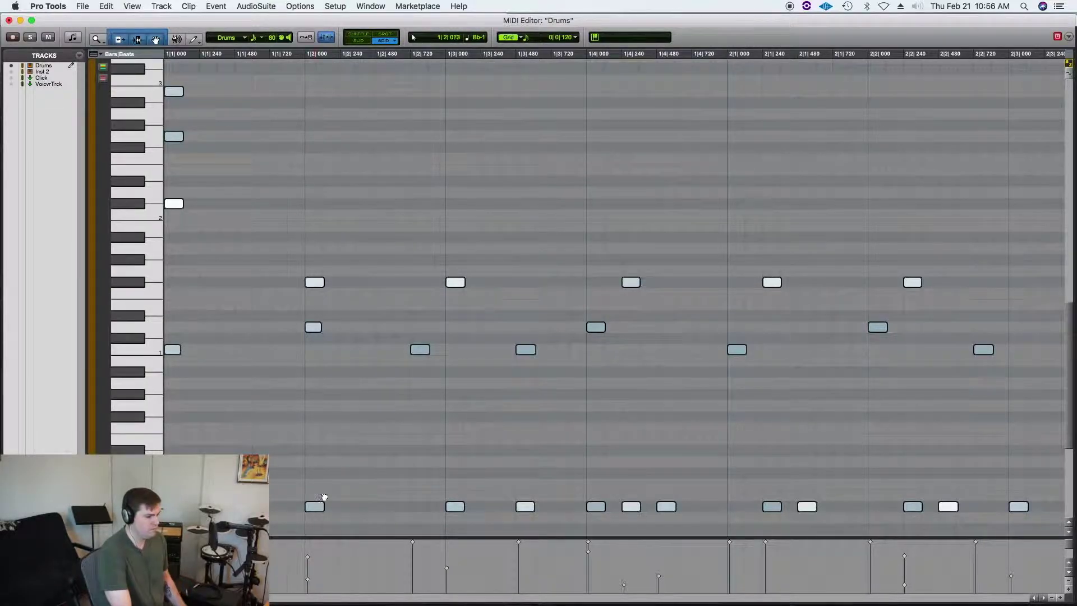
# - Adjust the velocity of the notes at 1|2|000 in the Velocity lane
pyautogui.scroll(-5, 330, 415)
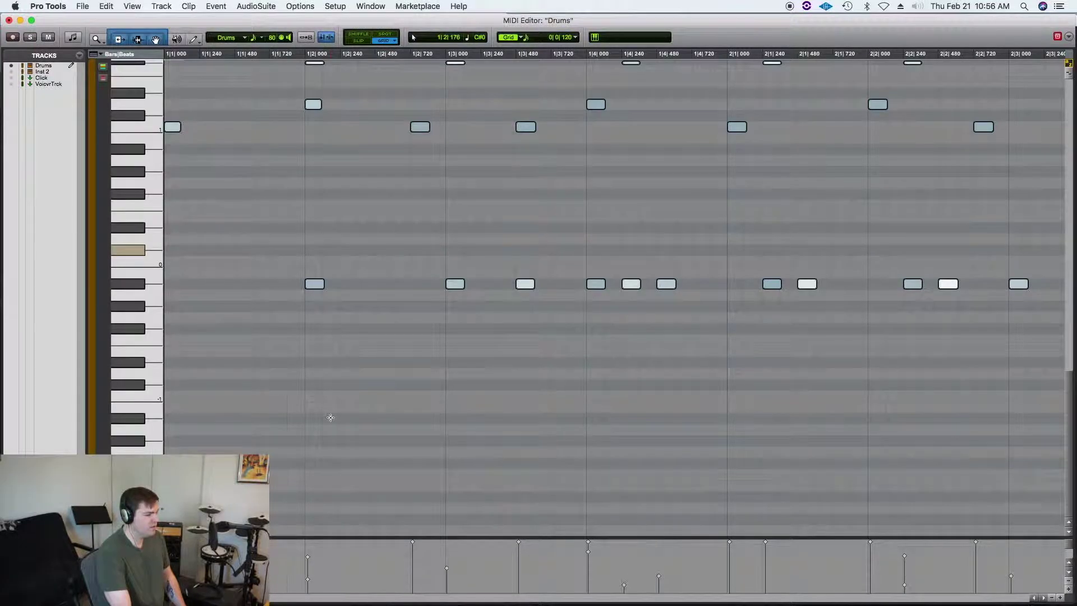
pyautogui.scroll(7, 331, 418)
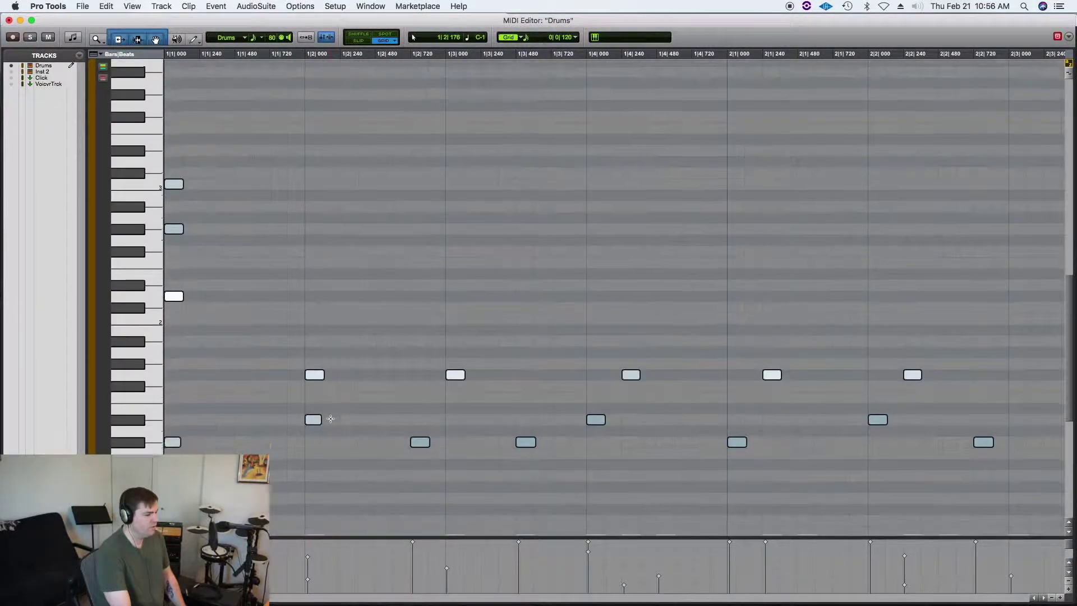
pyautogui.scroll(-6, 330, 419)
pyautogui.scroll(2, 330, 418)
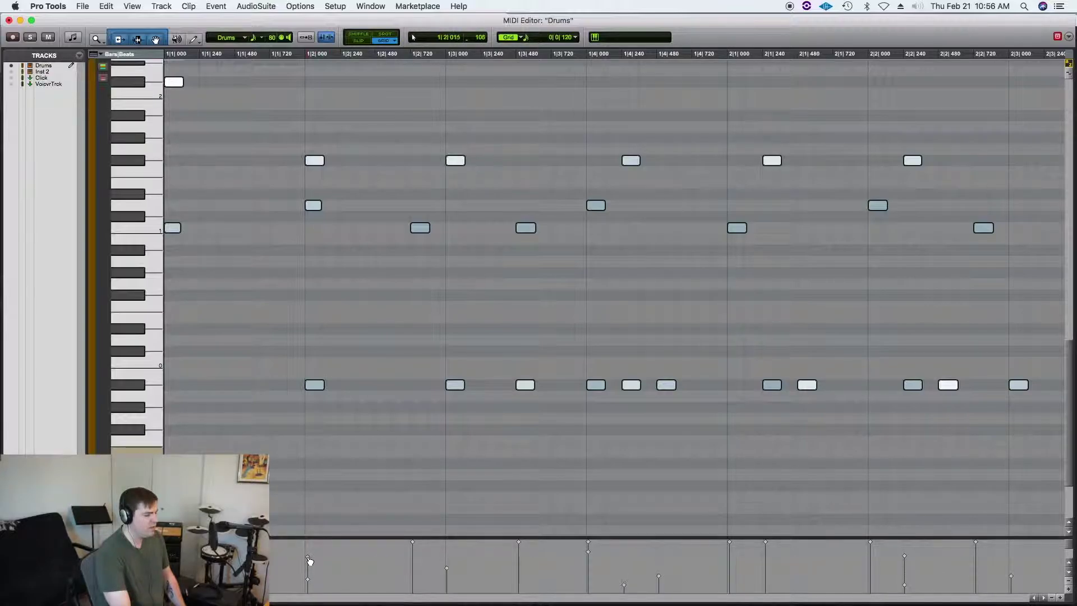
pyautogui.moveTo(310, 561); pyautogui.dragTo(309, 550)
# - Raise the D1 note at 1|2|000 to velocity 123
pyautogui.click(295, 270)
pyautogui.click(315, 206)
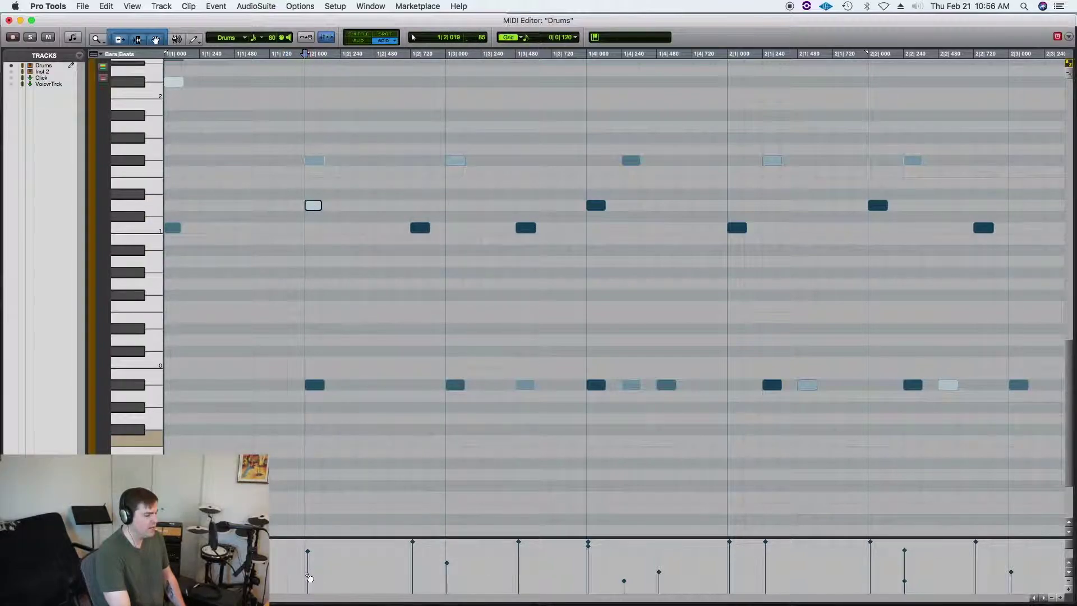
pyautogui.moveTo(309, 580); pyautogui.dragTo(307, 562)
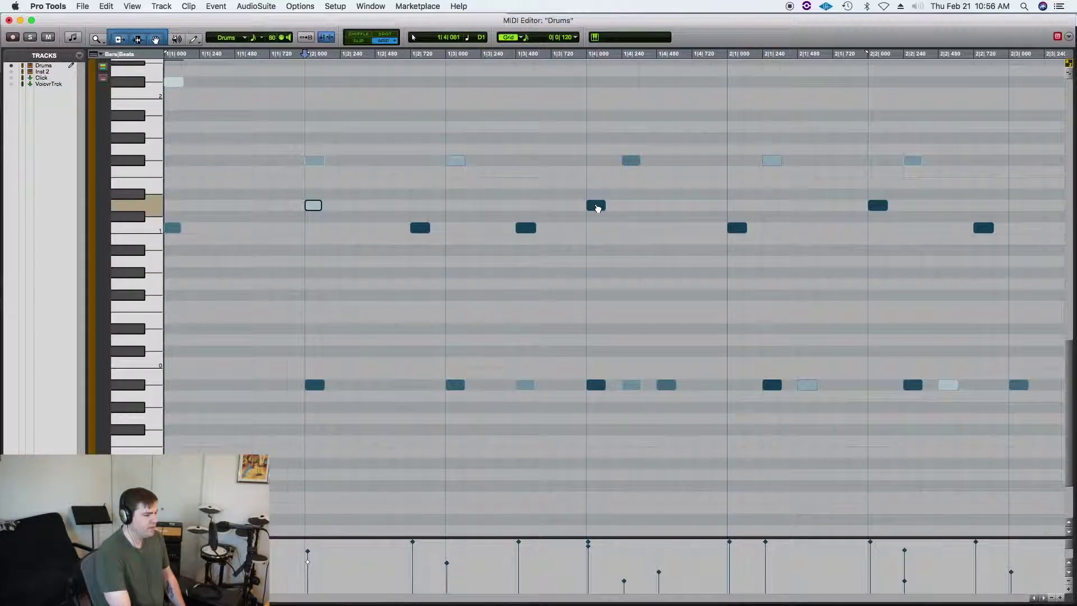
pyautogui.click(598, 208)
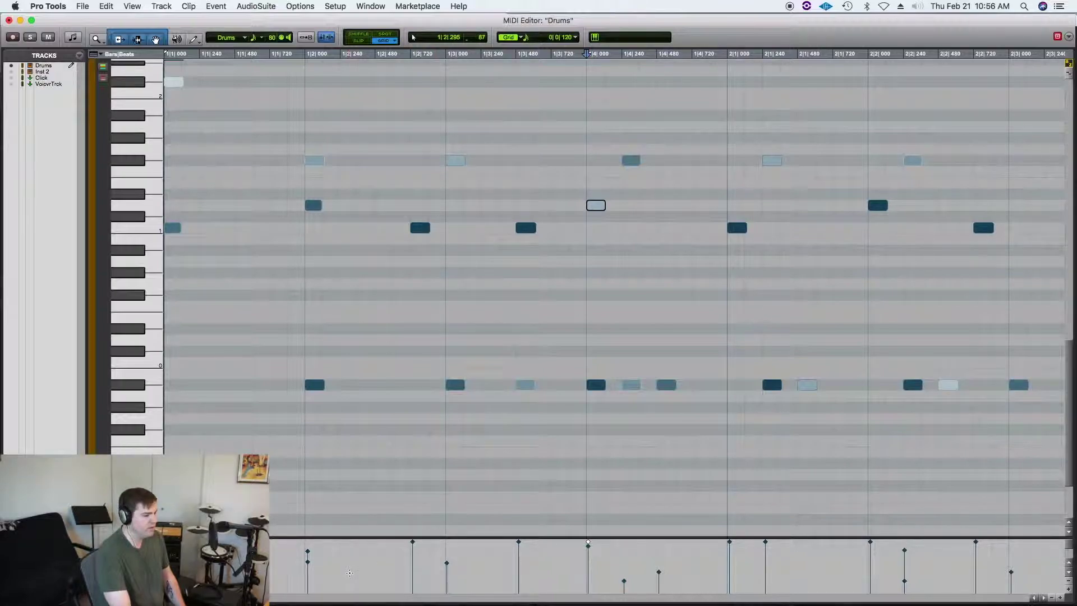
pyautogui.click(313, 207)
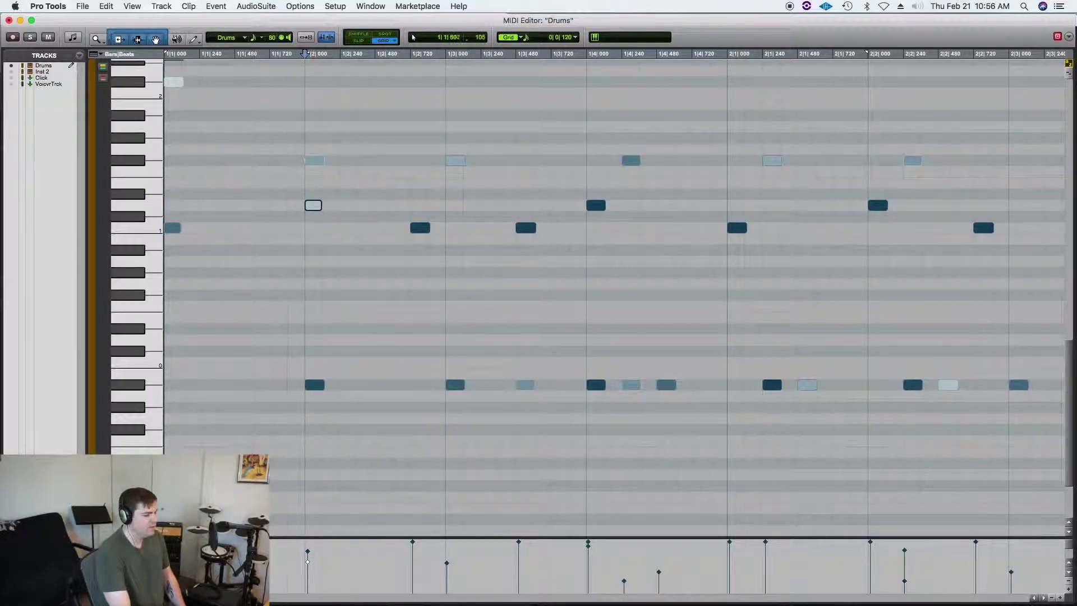
pyautogui.moveTo(310, 564); pyautogui.dragTo(310, 546)
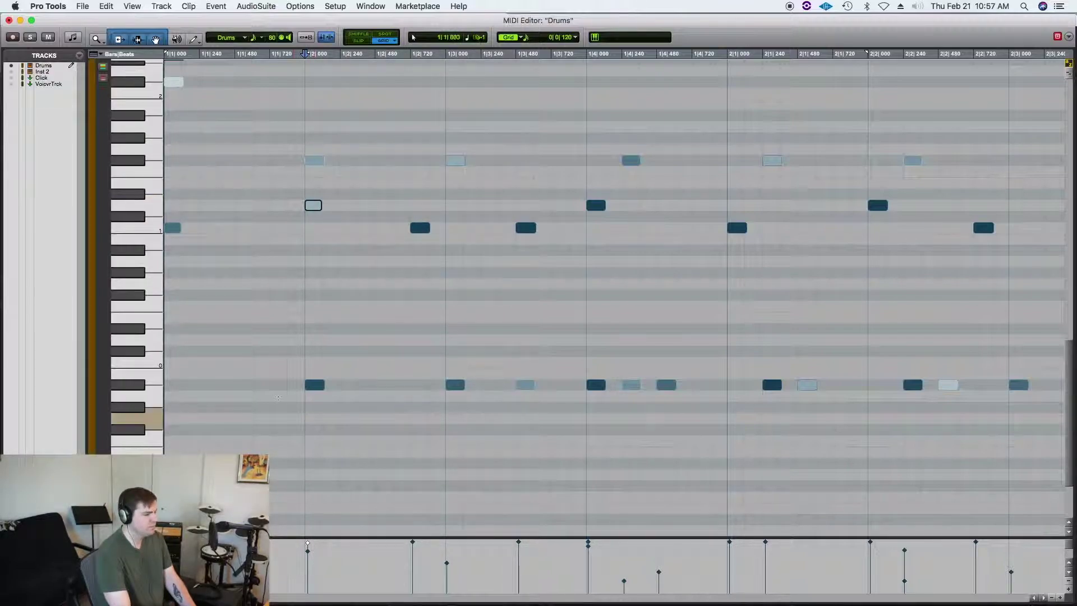
# - Deselect the note and play the drum pattern to hear the louder hit
pyautogui.click(286, 379)
pyautogui.press('Return')
pyautogui.press('space')
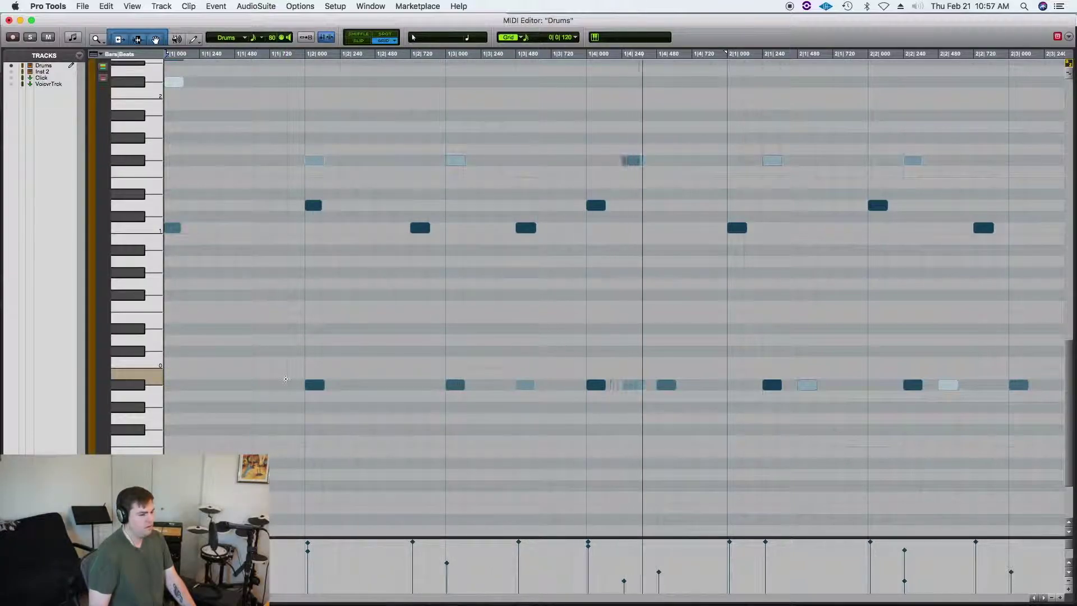
pyautogui.press('space')
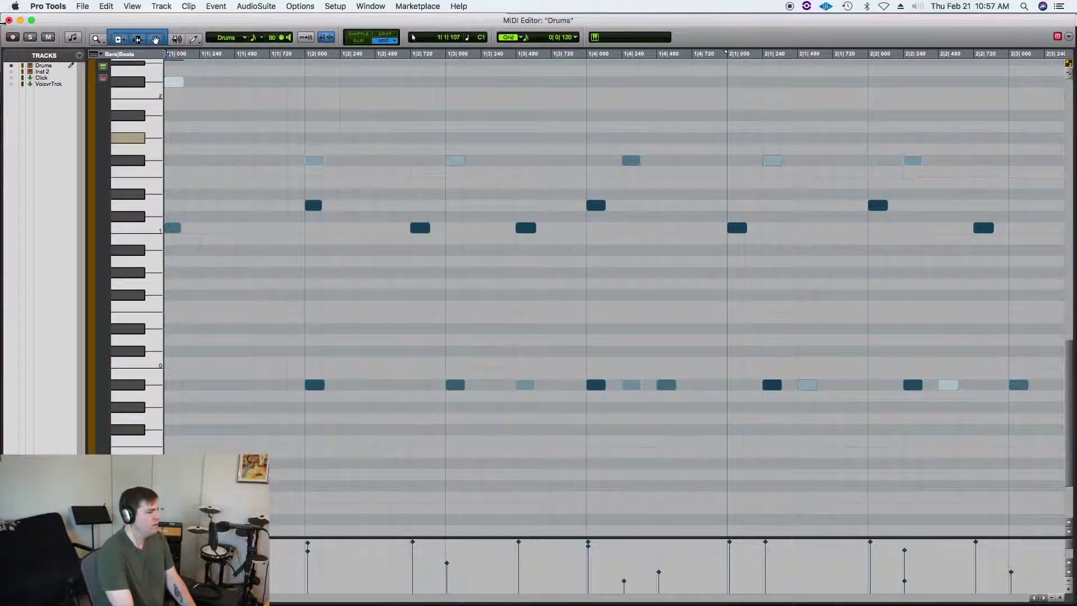
pyautogui.click(9, 21)
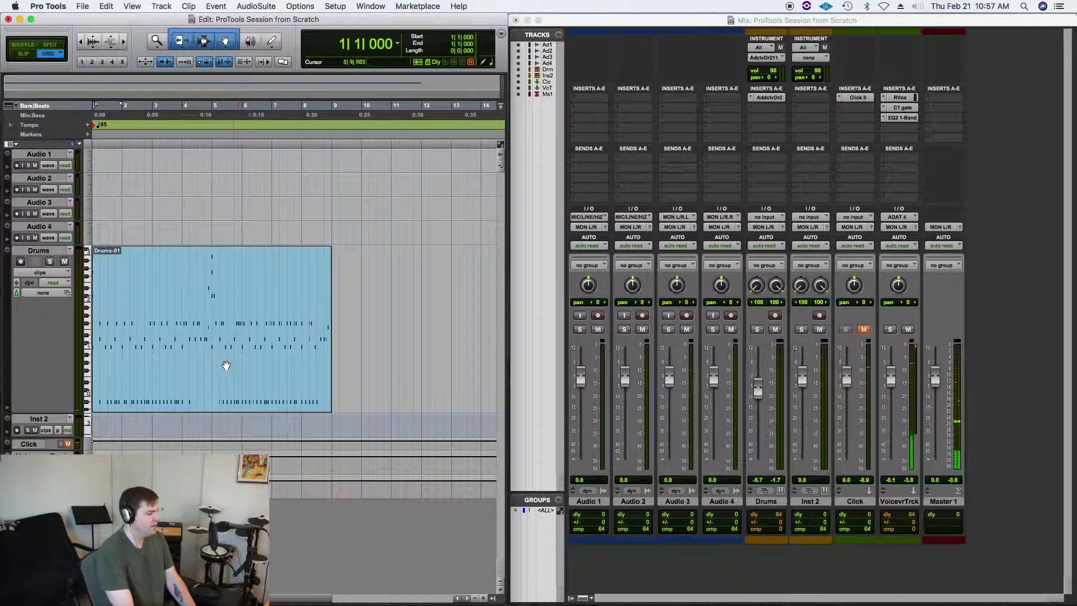
pyautogui.press('space')
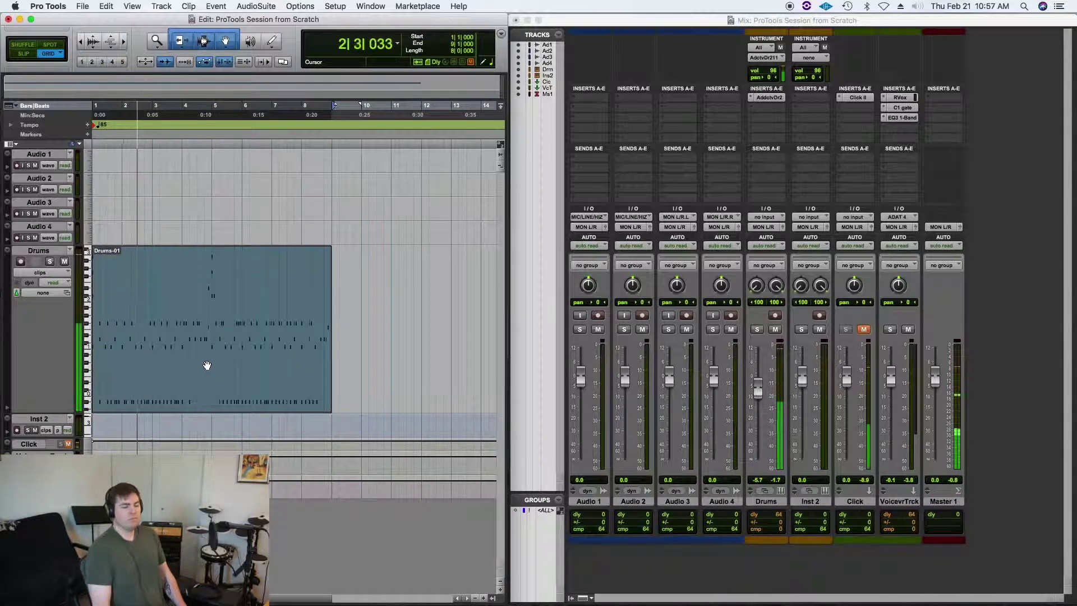
pyautogui.press('space')
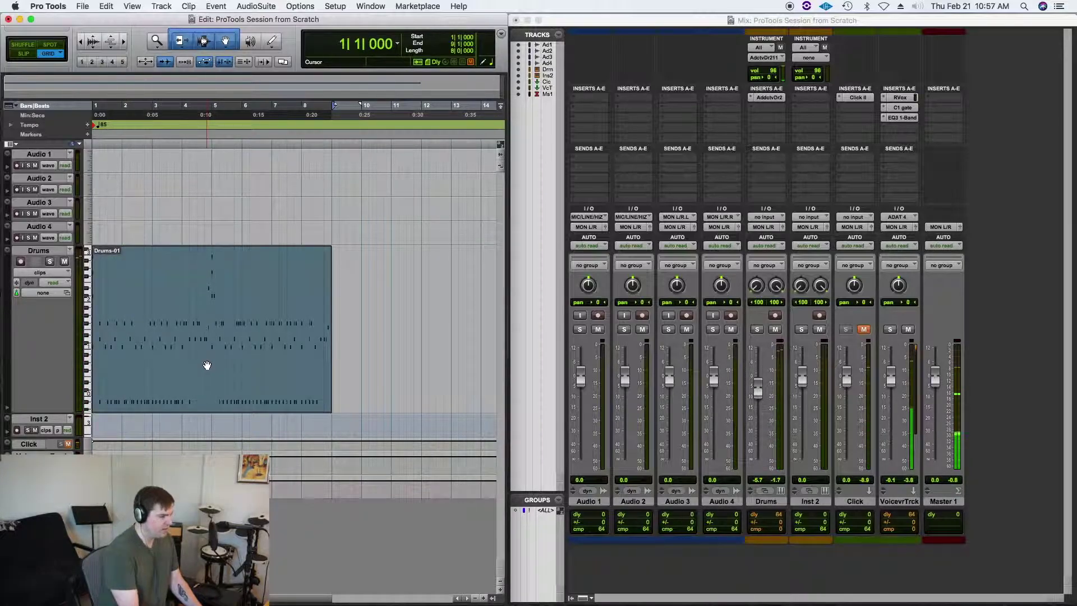
pyautogui.click(207, 365)
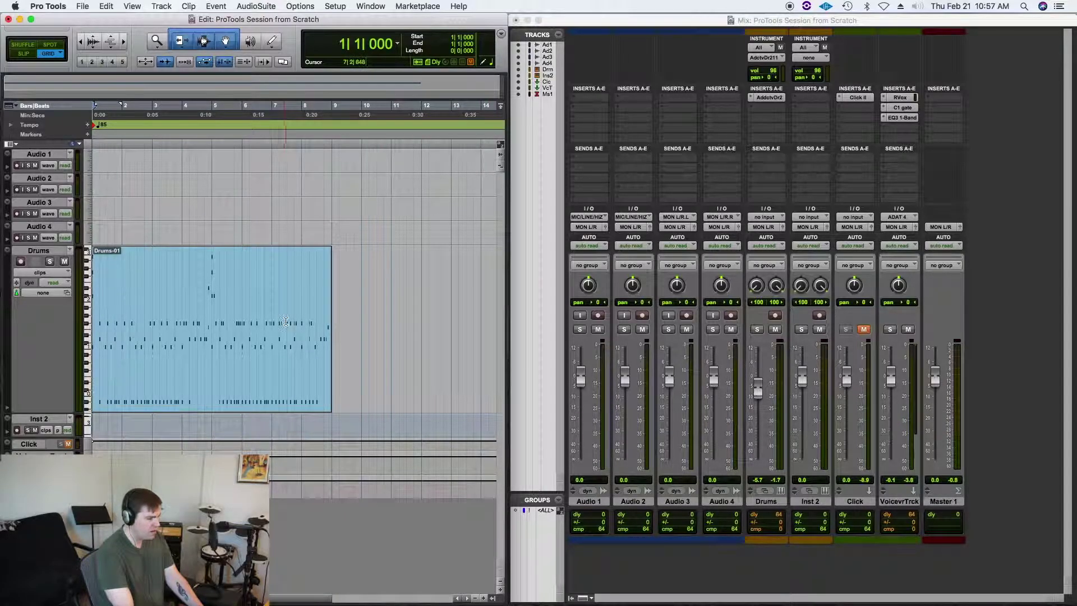
pyautogui.click(207, 368)
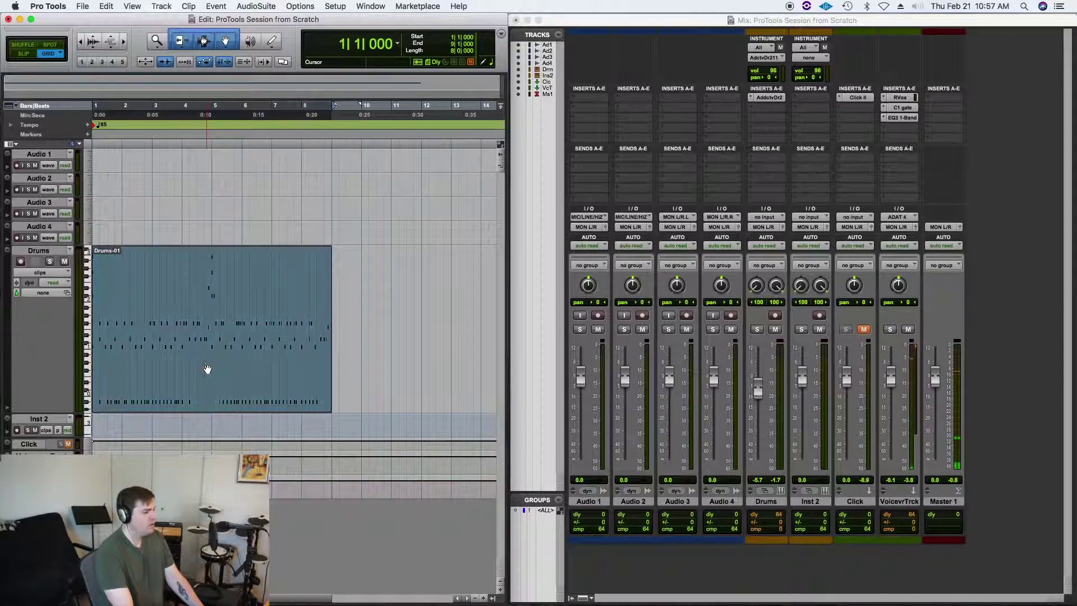
pyautogui.press('space')
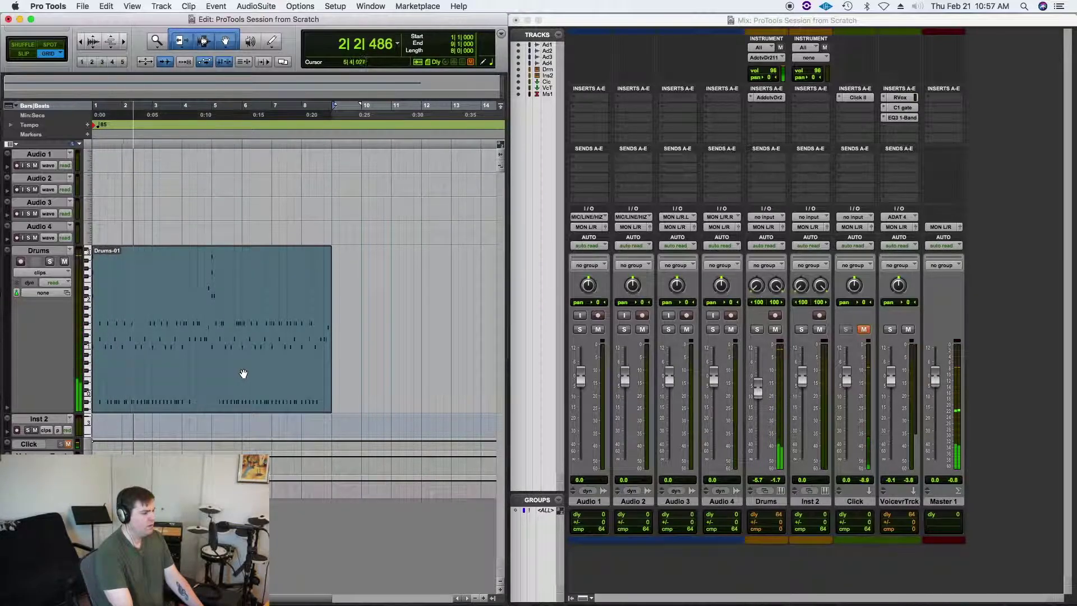
pyautogui.press('space')
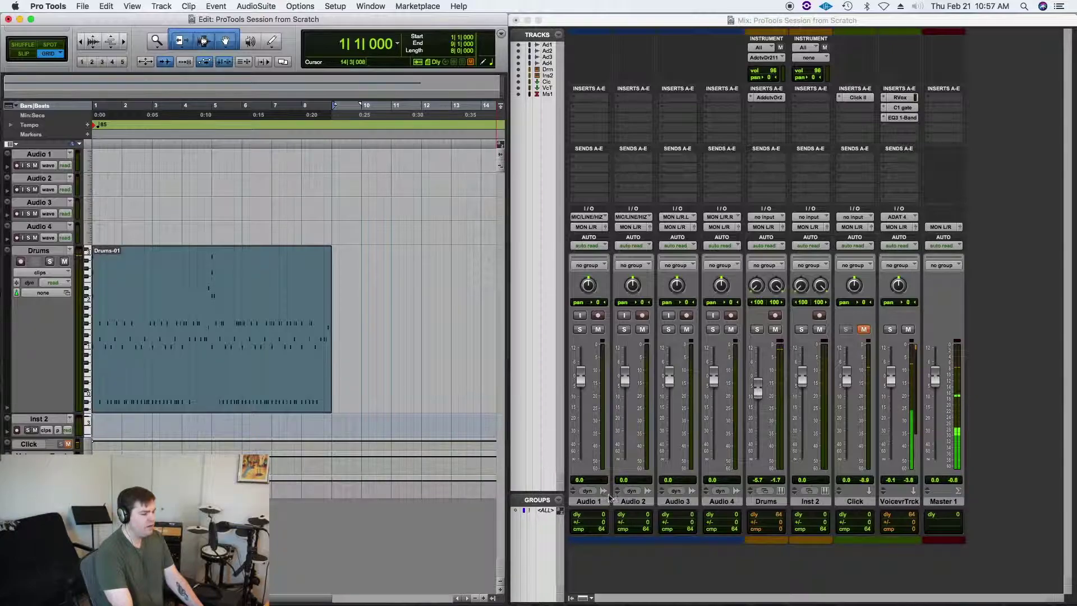
# - Rename Audio 1 to GTR and show its Interface input list
pyautogui.doubleClick(587, 501)
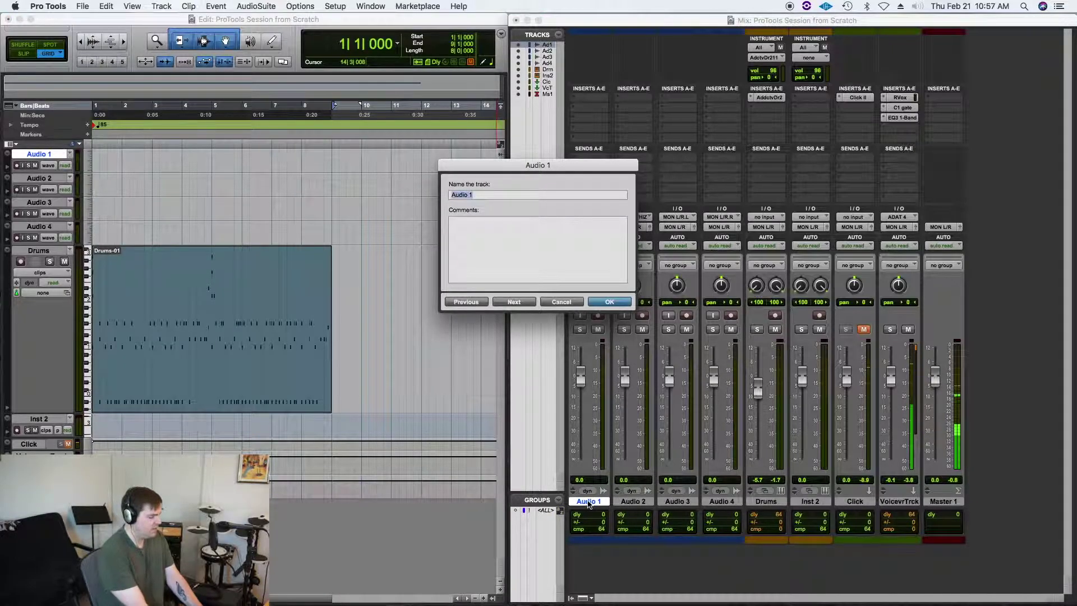
pyautogui.write('GTR')
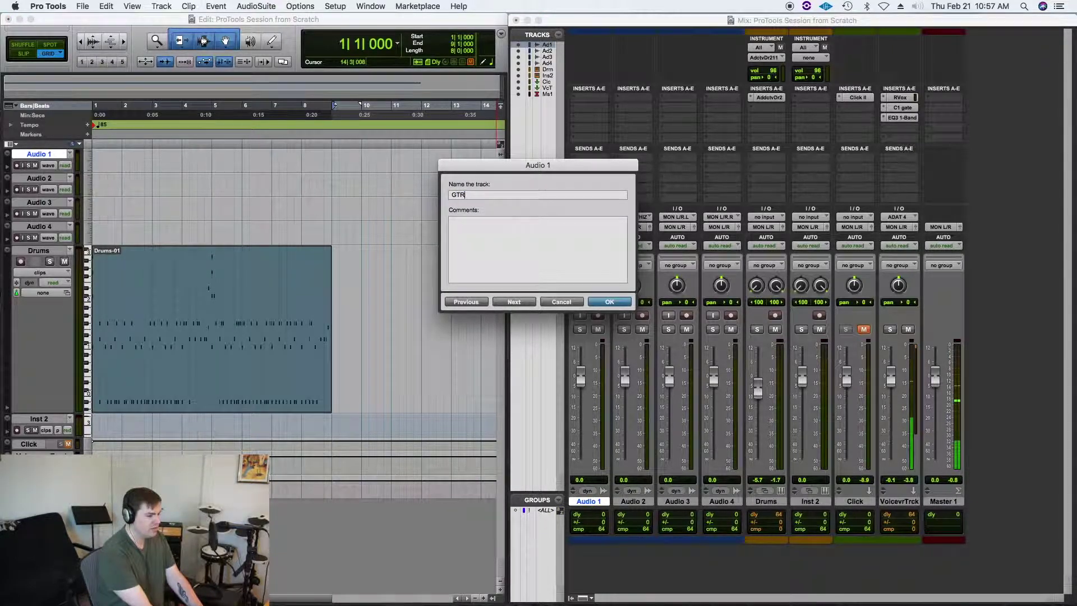
pyautogui.press('Return')
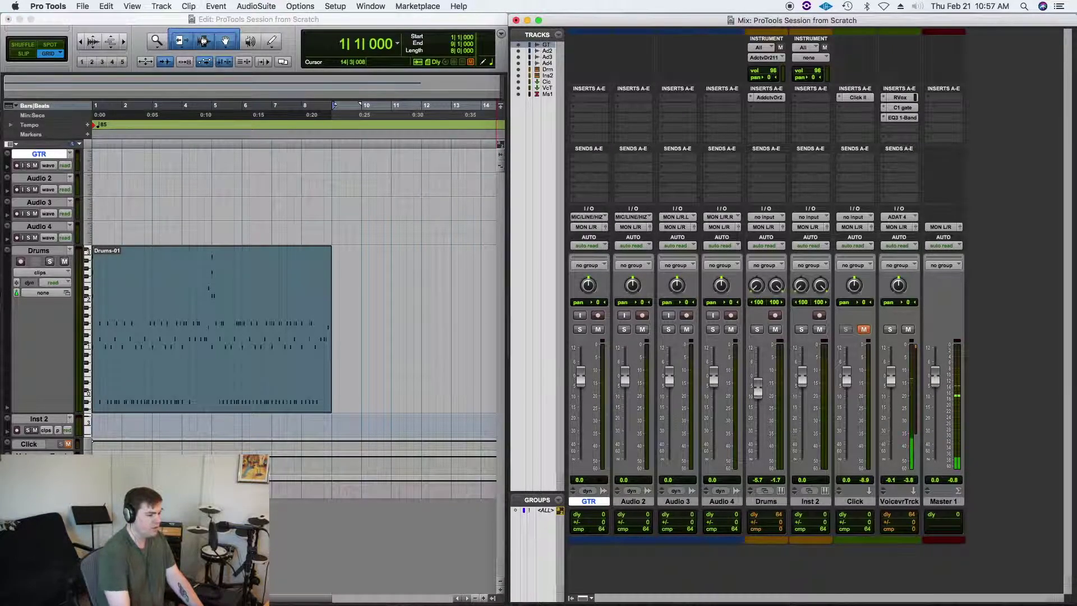
pyautogui.click(596, 218)
pyautogui.moveTo(629, 218)
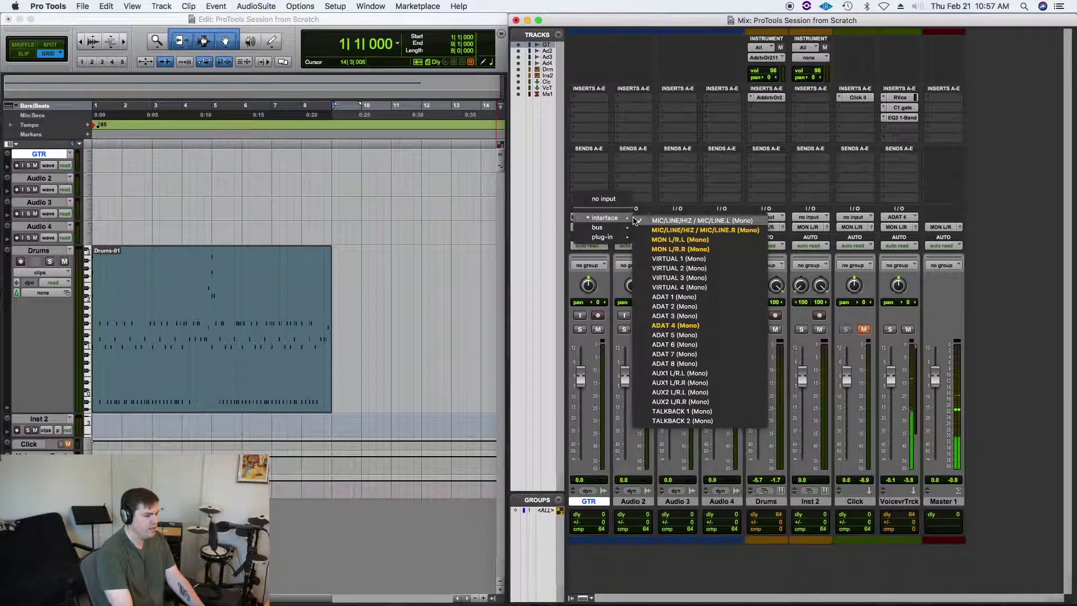
# - Keep MIC/LINE/HIZ as the GTR track's input, re-picking it from the input selector
pyautogui.click(676, 221)
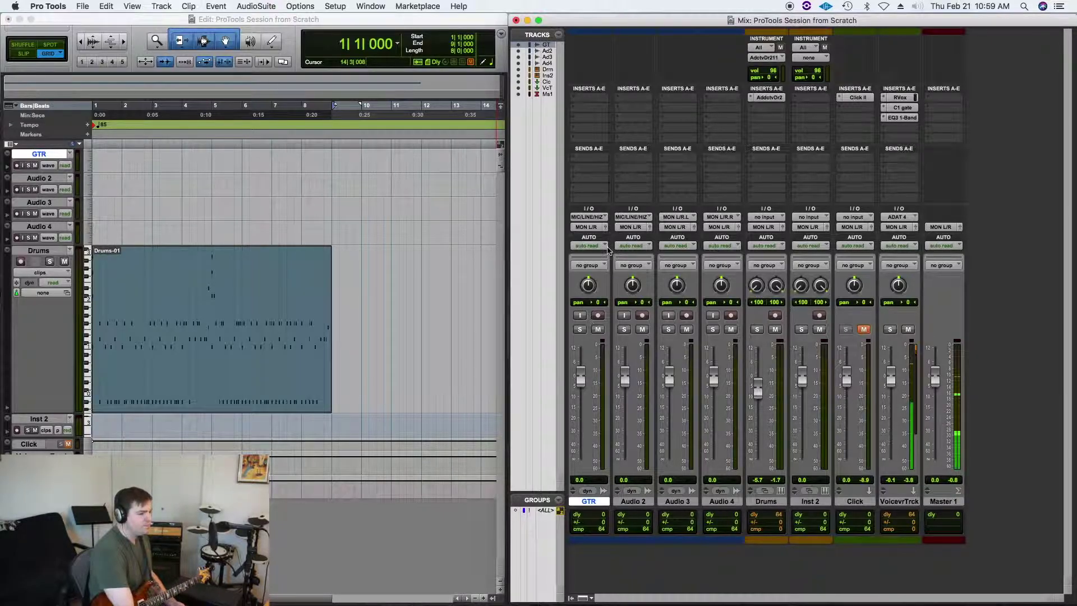
pyautogui.click(600, 218)
pyautogui.moveTo(624, 219)
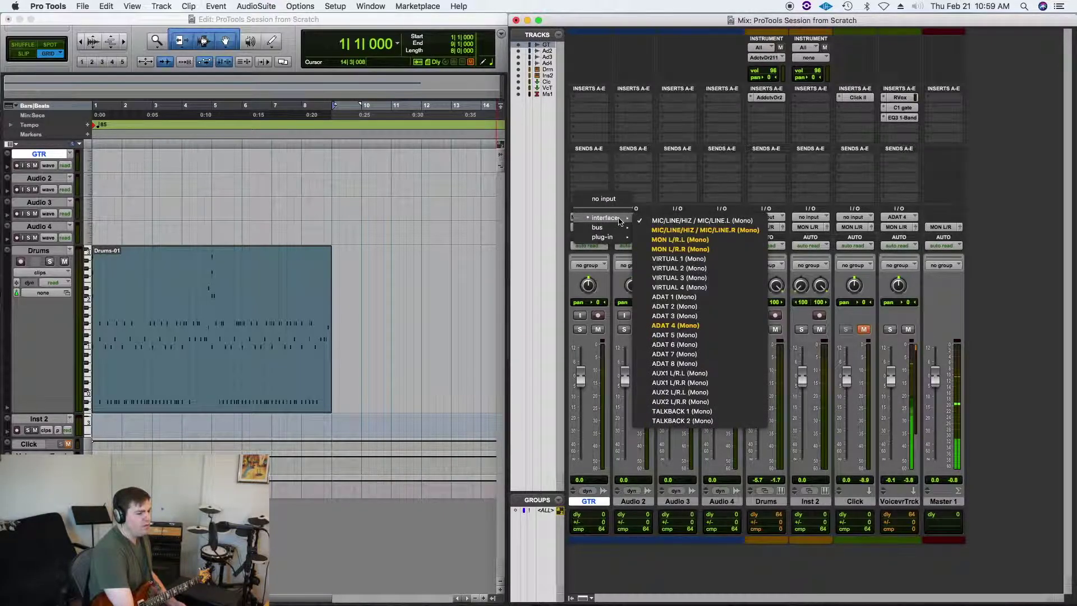
pyautogui.click(678, 223)
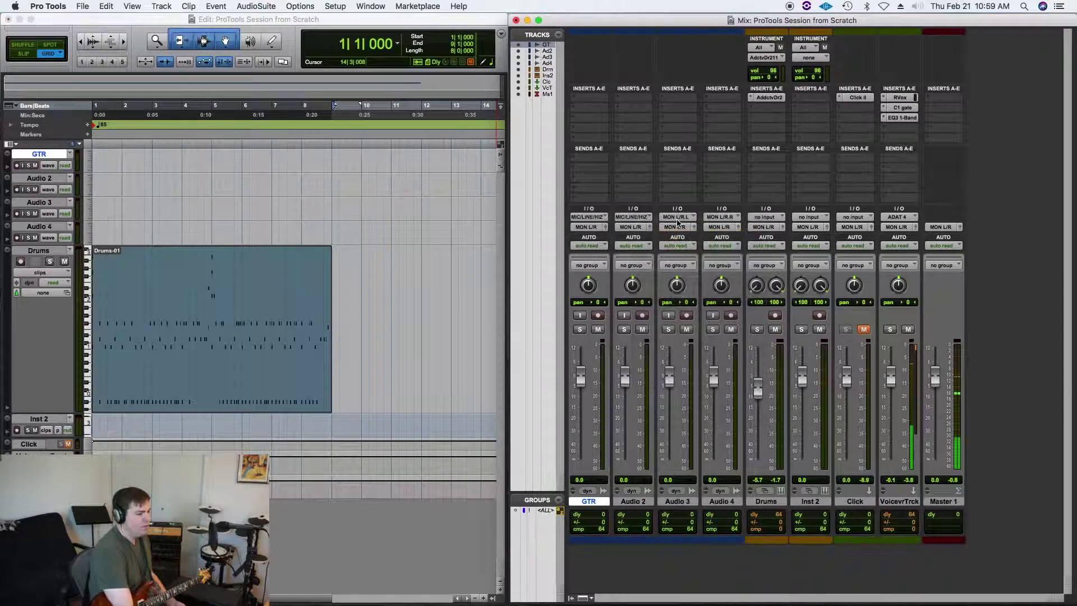
# - Turn on the green Input Monitor button on the GTR channel strip
pyautogui.click(580, 316)
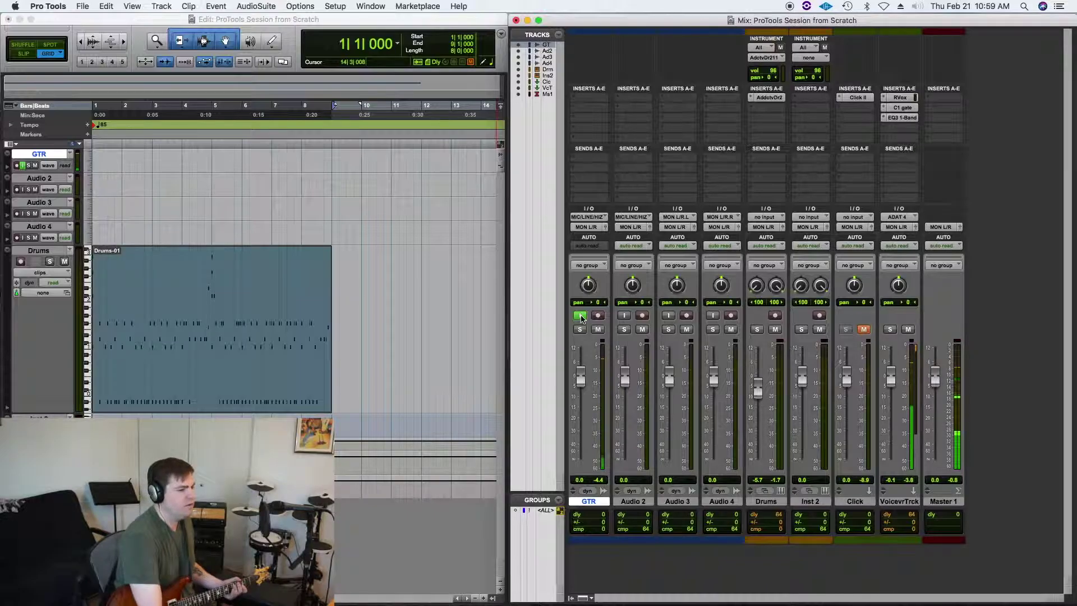
# - Insert the Harmonic > Eleven Lite (mono) amp plug-in on GTR's first insert slot
pyautogui.click(600, 100)
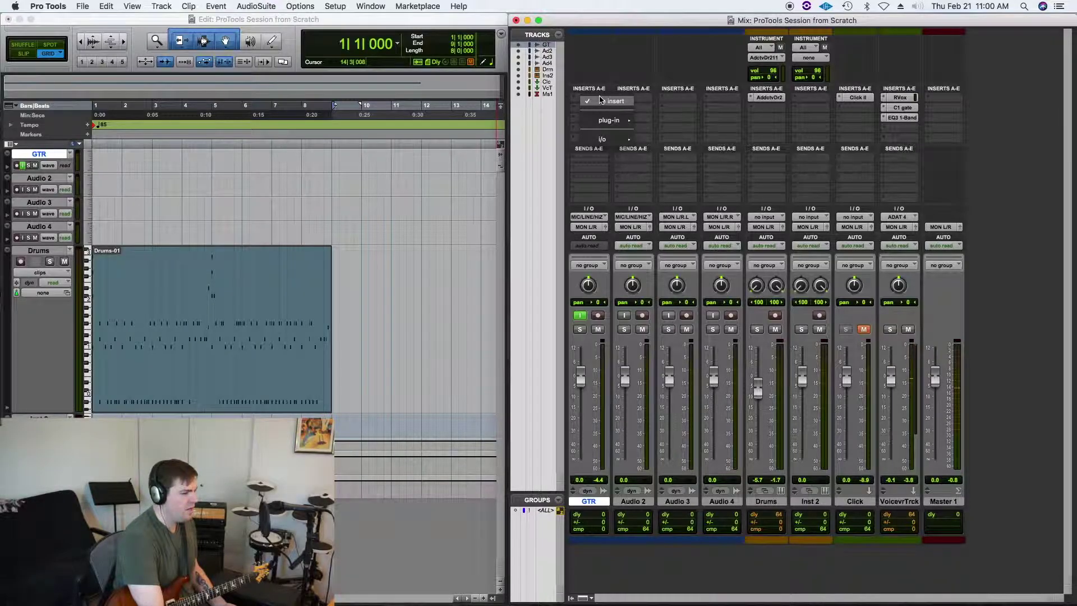
pyautogui.moveTo(617, 120)
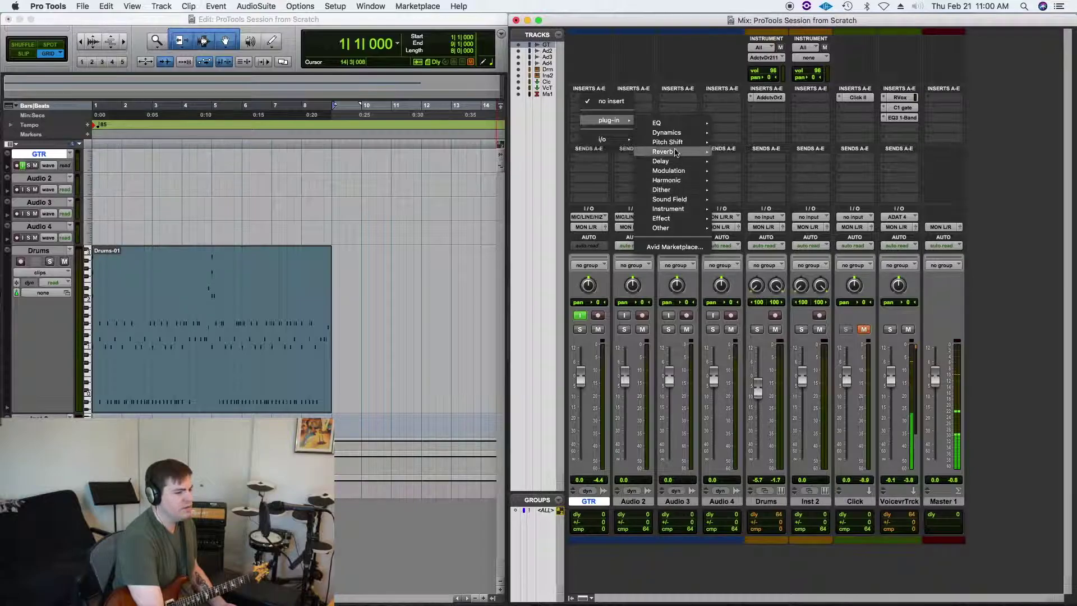
pyautogui.moveTo(687, 180)
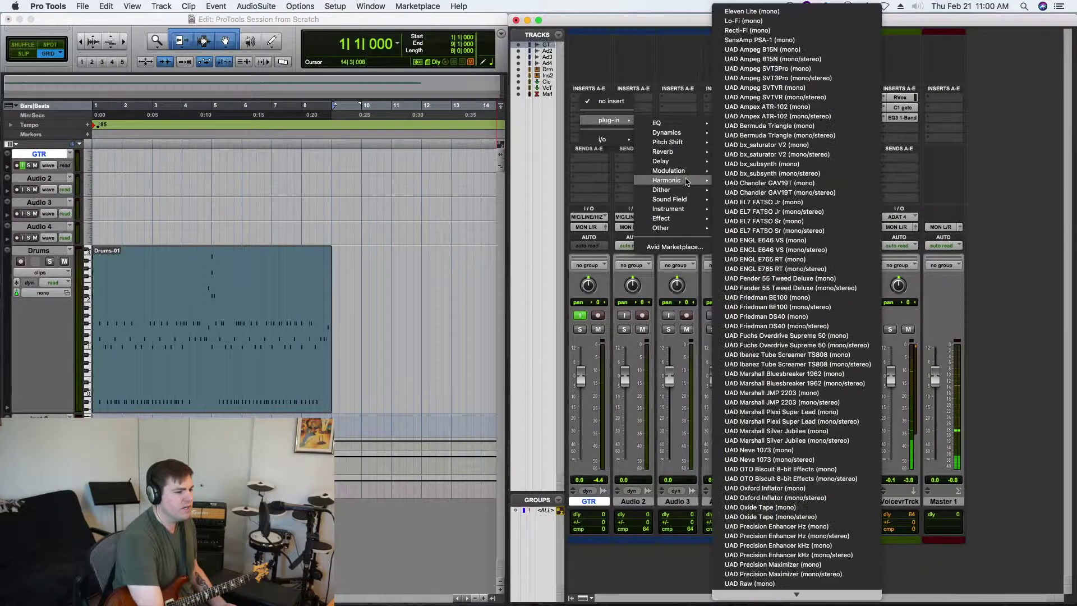
pyautogui.click(751, 11)
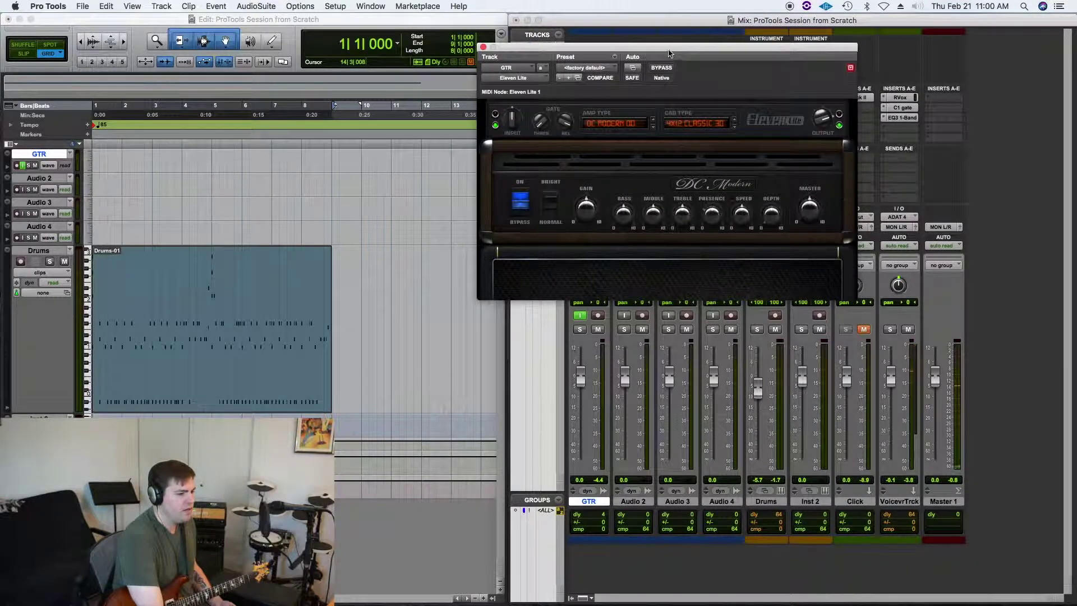
# - Set the Eleven Lite amp type to DC Vintage Crunch and load the Clean and Bright preset
pyautogui.moveTo(663, 46); pyautogui.dragTo(599, 53)
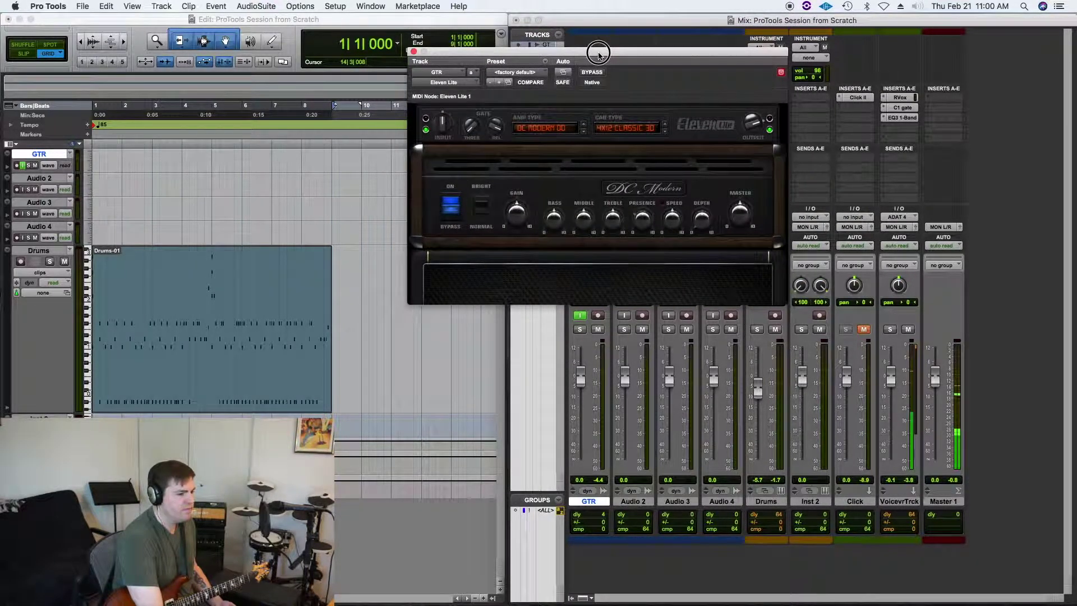
pyautogui.click(566, 133)
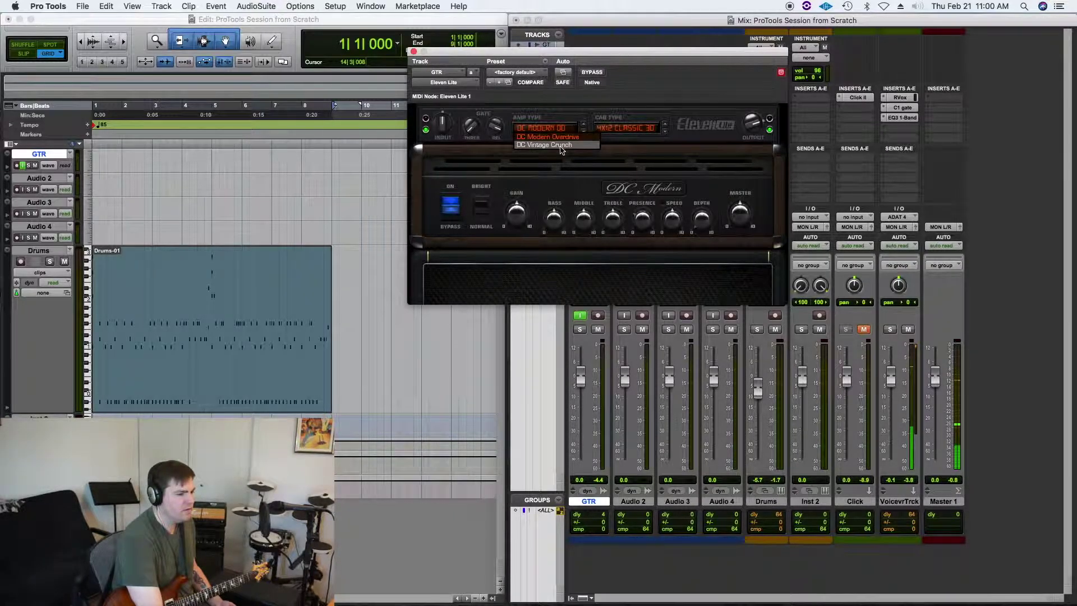
pyautogui.click(564, 144)
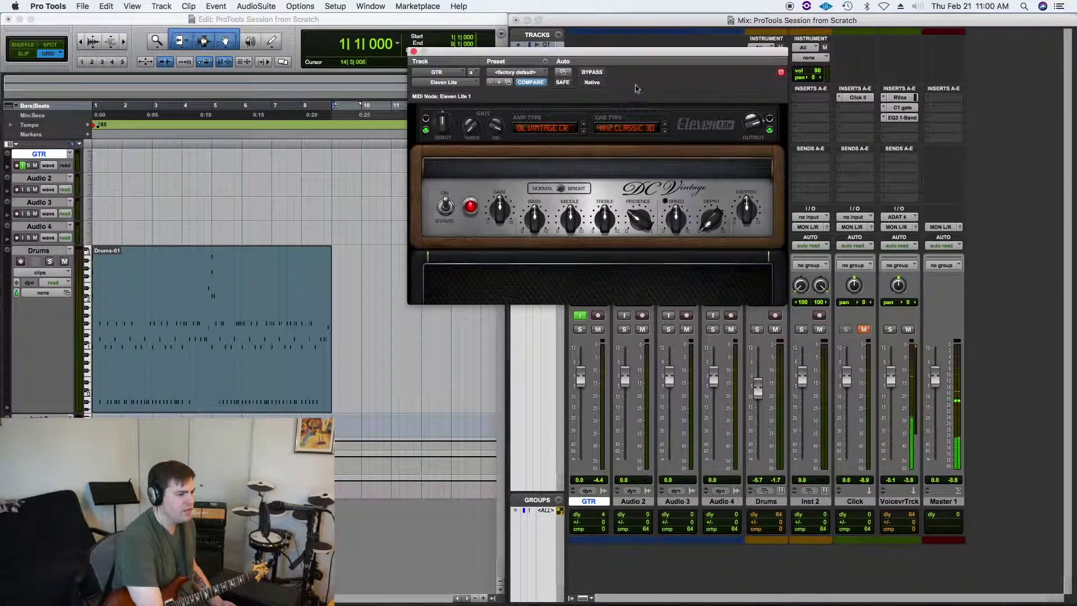
pyautogui.click(623, 68)
pyautogui.click(532, 77)
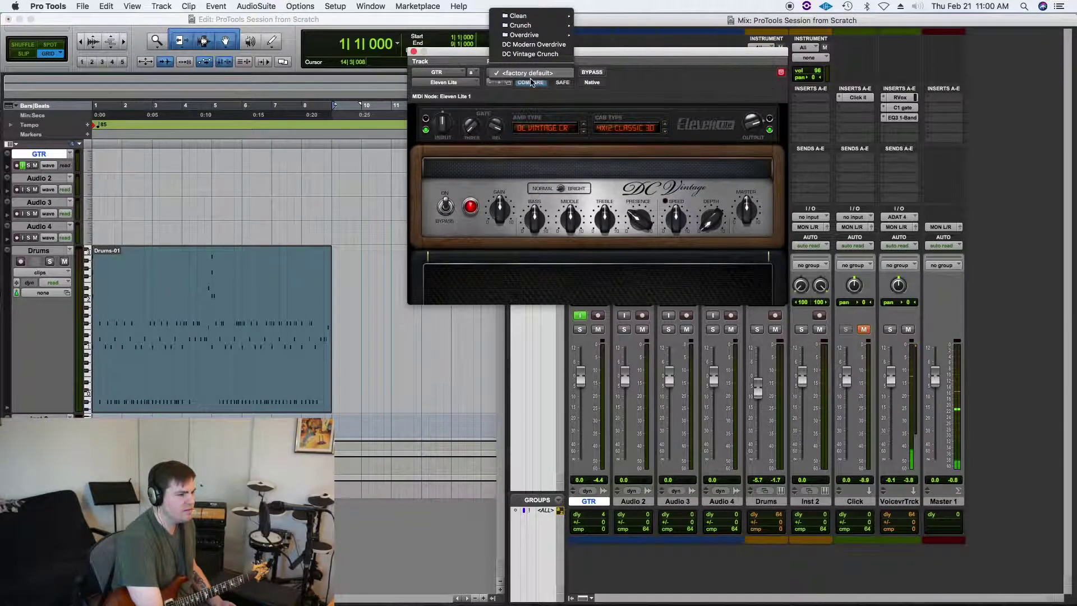
pyautogui.moveTo(539, 16)
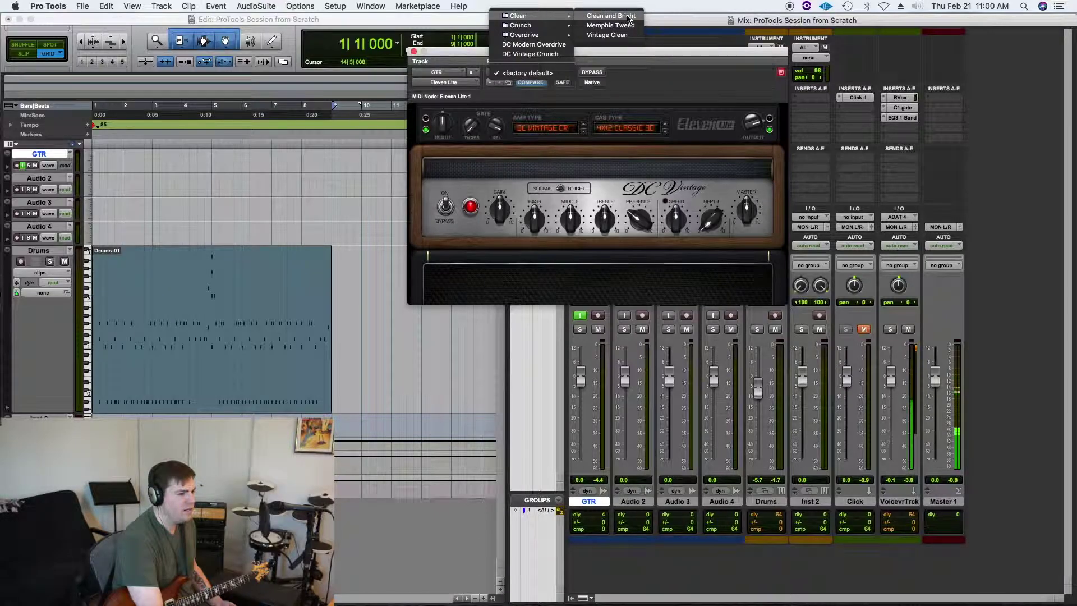
pyautogui.click(604, 15)
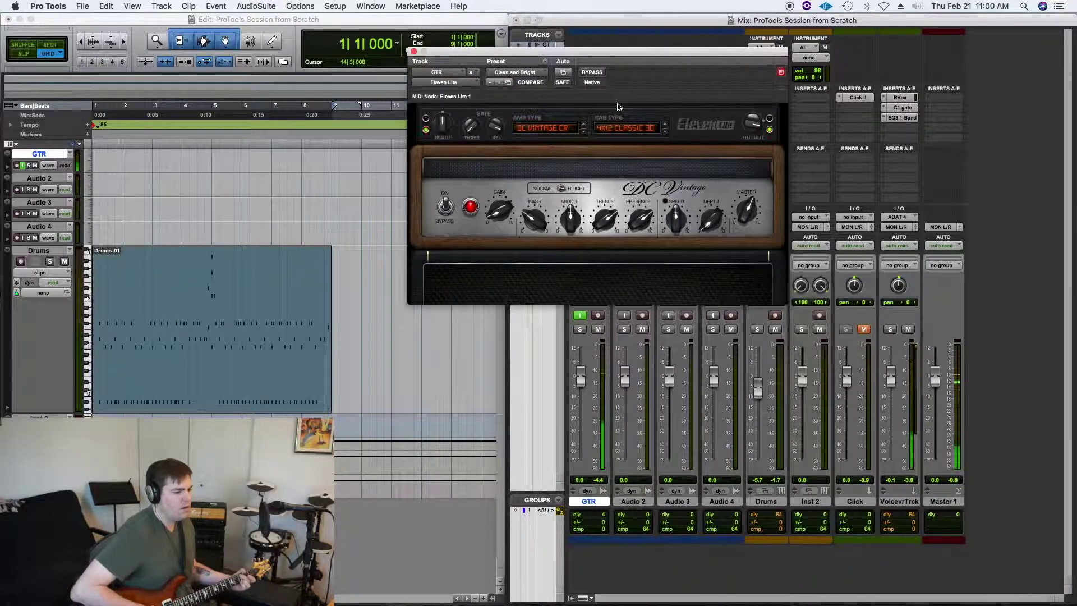
# - Bypass the amp and re-enable it, then play the session to hear the tone
pyautogui.click(591, 73)
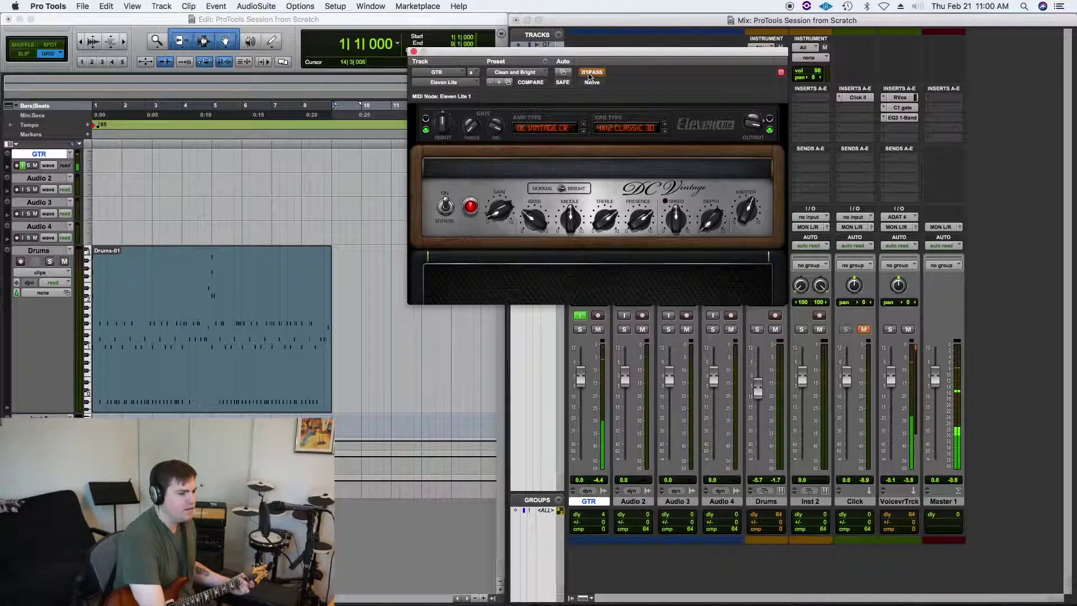
pyautogui.click(590, 73)
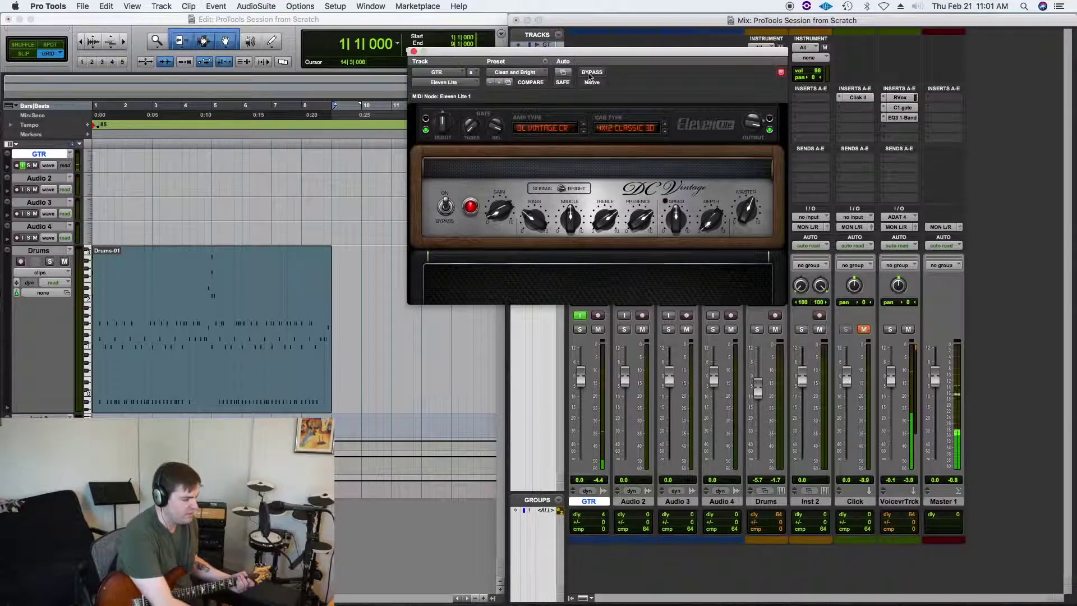
pyautogui.press('space')
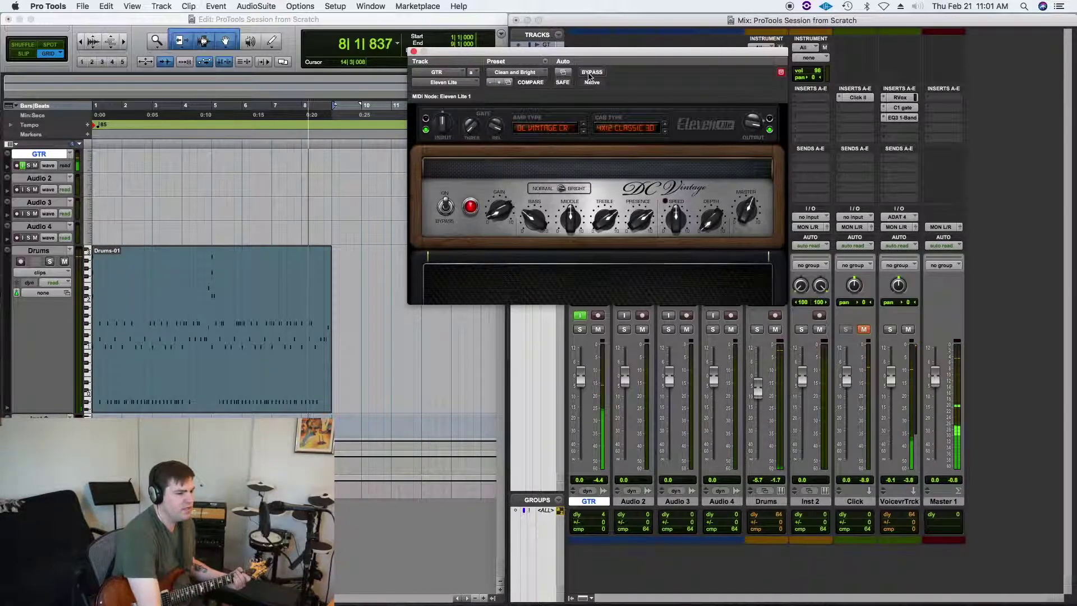
pyautogui.press('space')
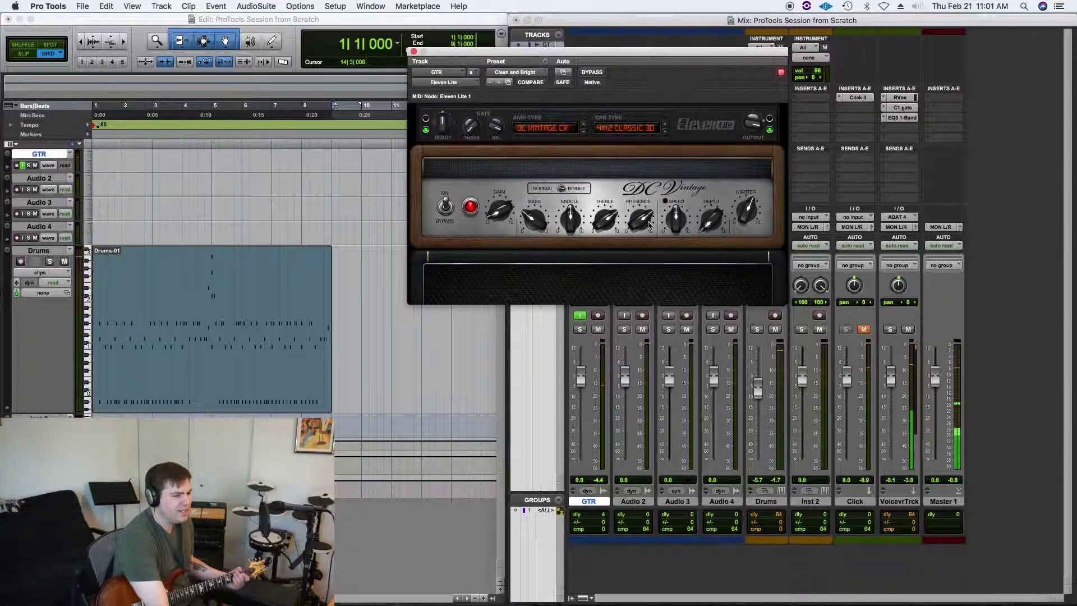
# - Adjust the amp's Treble knob, flip the NORMAL/BRIGHT switch, and close the Eleven Lite window
pyautogui.moveTo(605, 222); pyautogui.dragTo(643, 258)
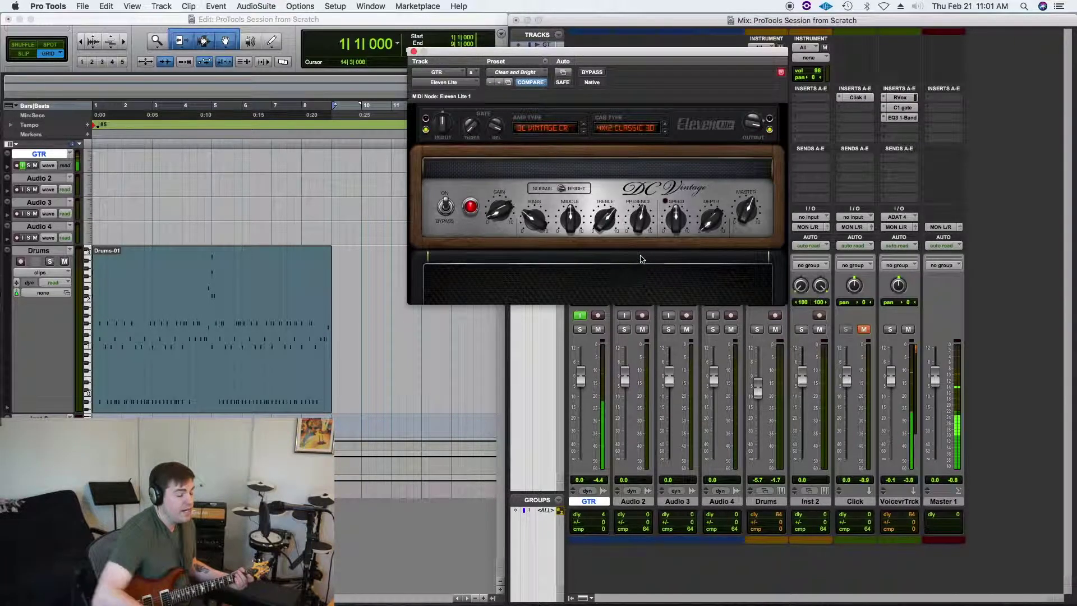
pyautogui.click(562, 191)
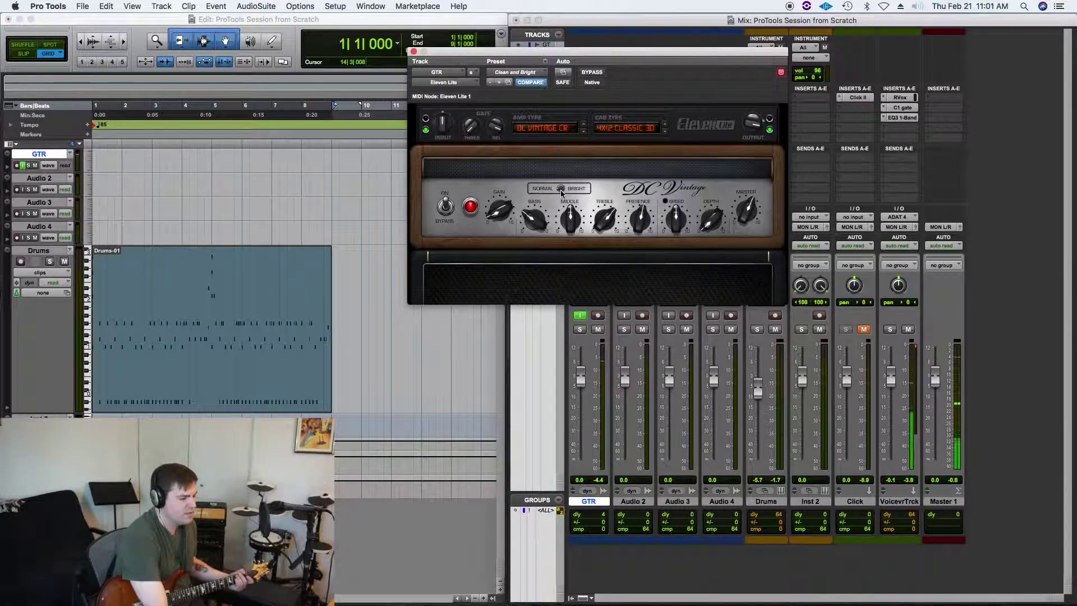
pyautogui.click(415, 52)
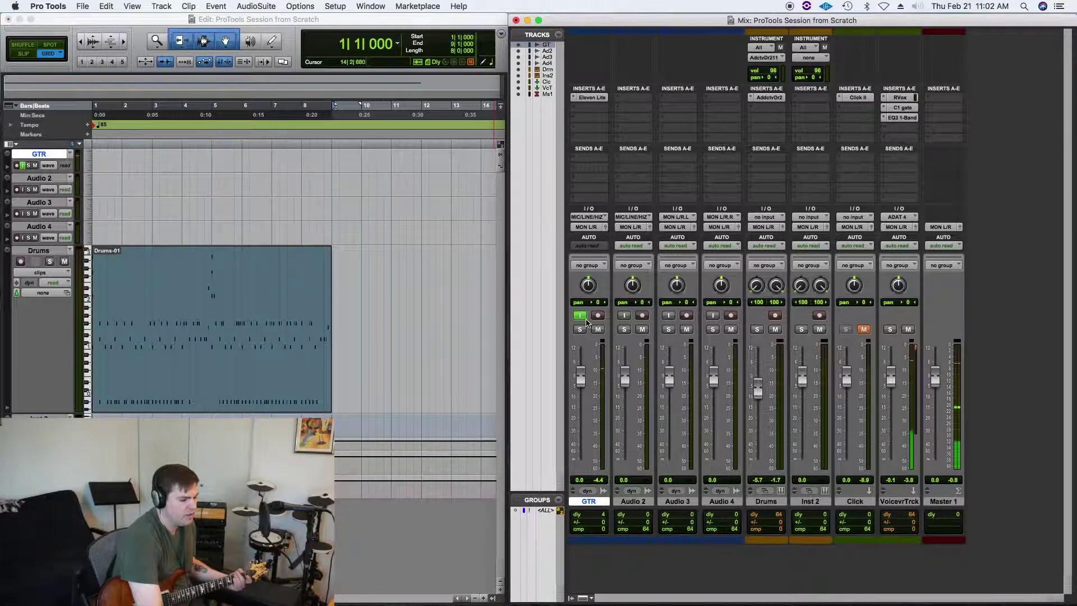
# - Record-arm GTR with input monitoring on, play briefly, and clear the bar 1–9 selection
pyautogui.click(580, 315)
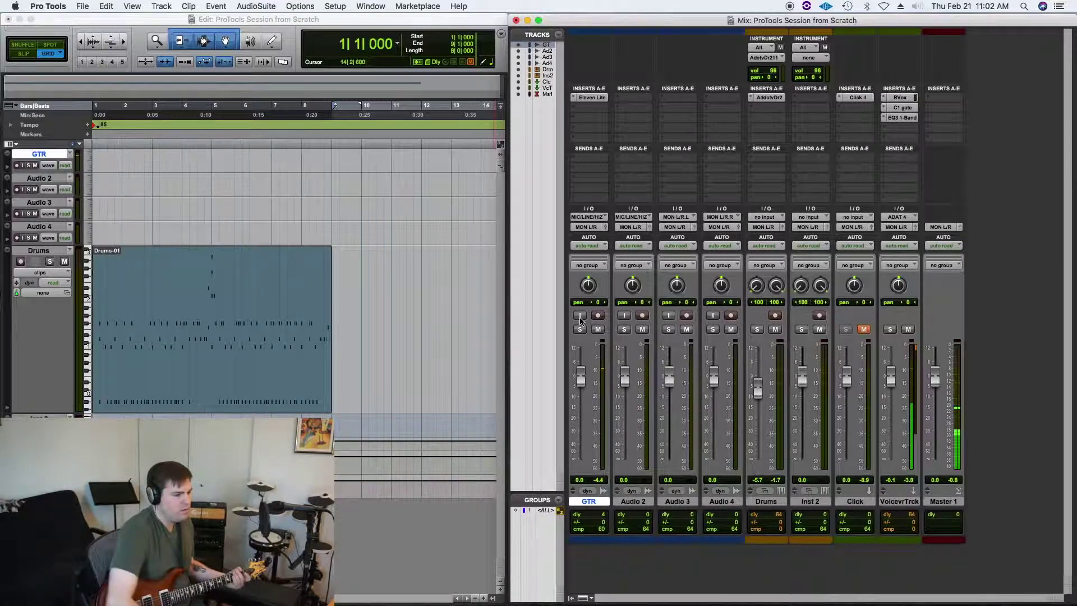
pyautogui.click(598, 316)
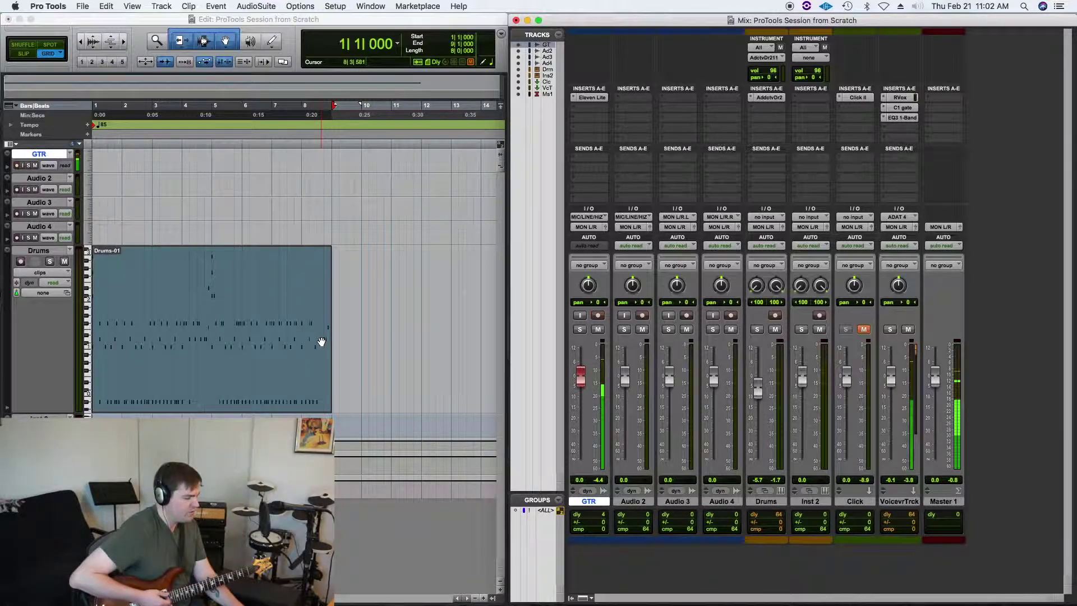
pyautogui.press('space')
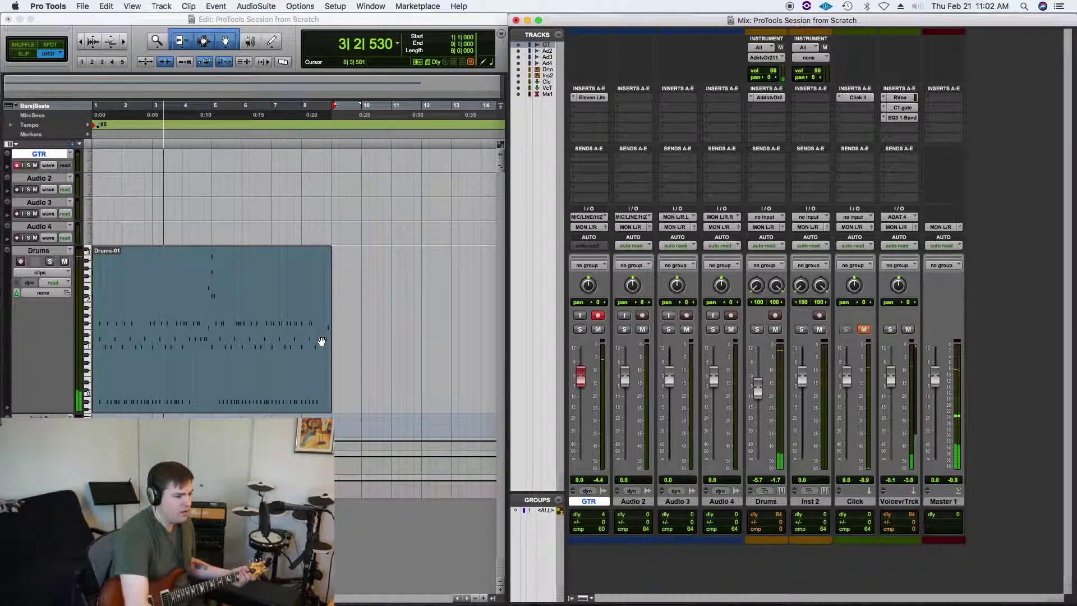
pyautogui.click(582, 316)
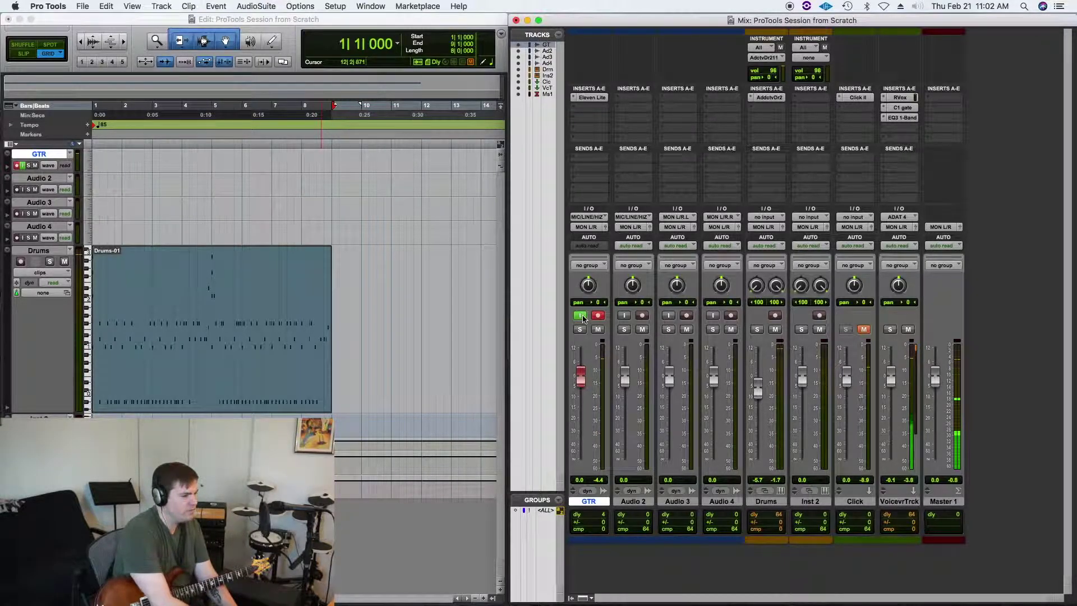
pyautogui.press('Return')
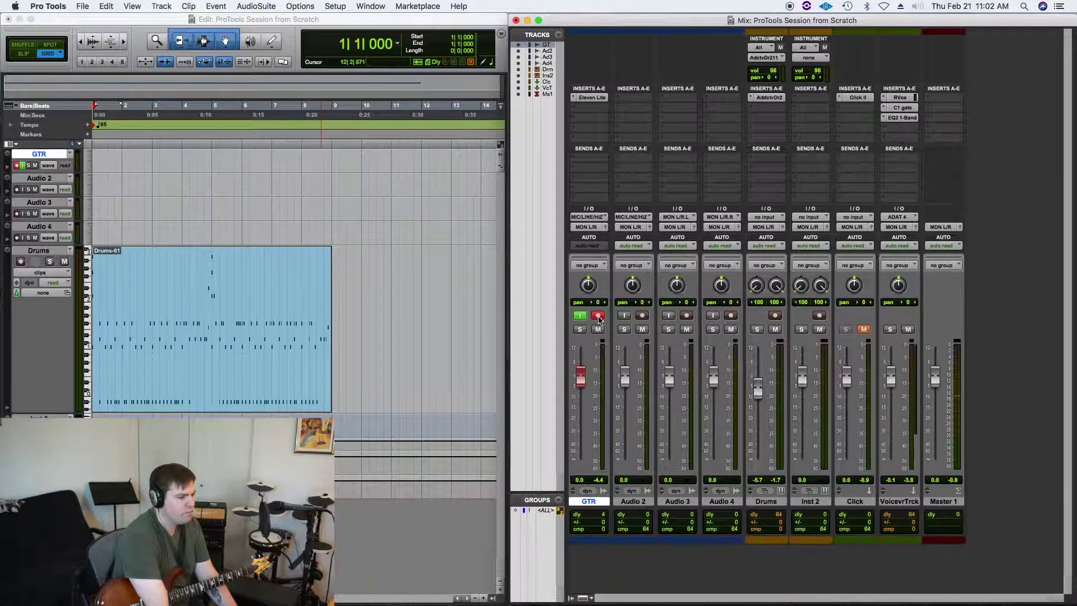
pyautogui.click(599, 316)
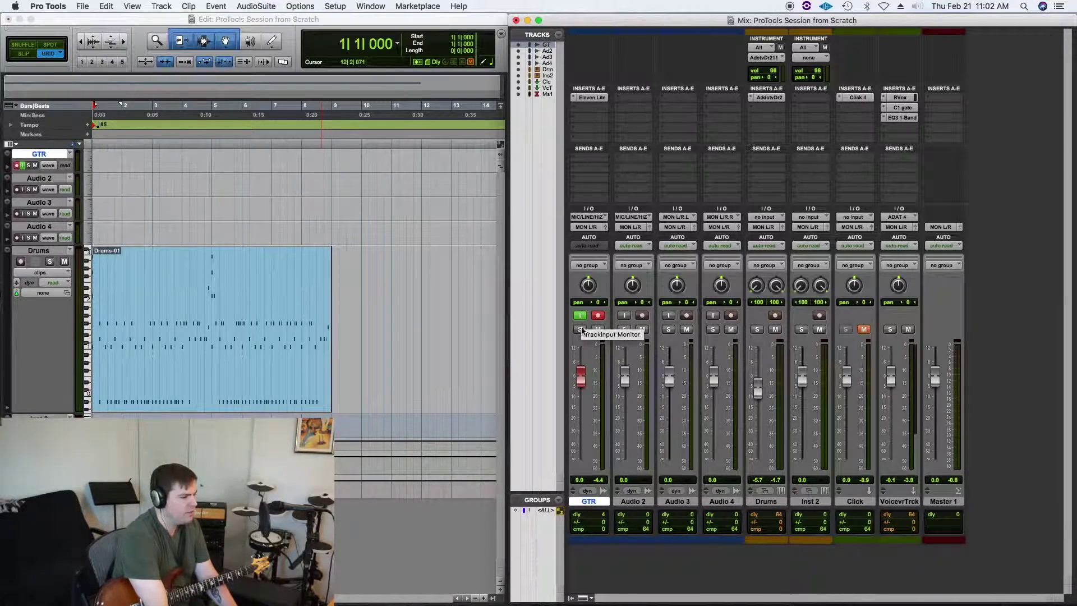
# - From the session start, unmute the Click track and record a guitar take up to about bar 9
pyautogui.click(240, 322)
pyautogui.press('Return')
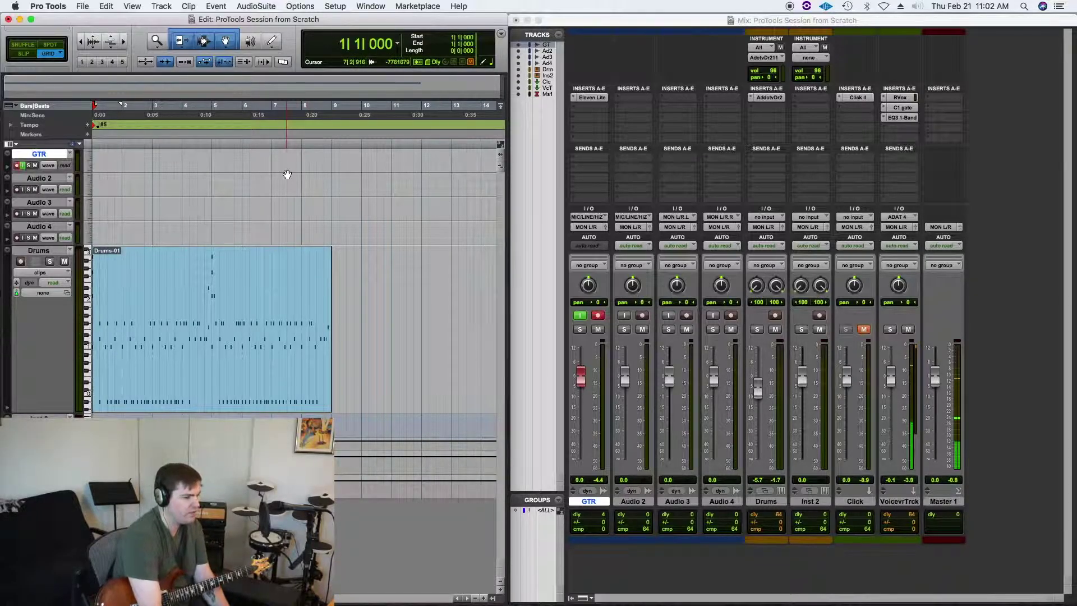
pyautogui.press('super+1')
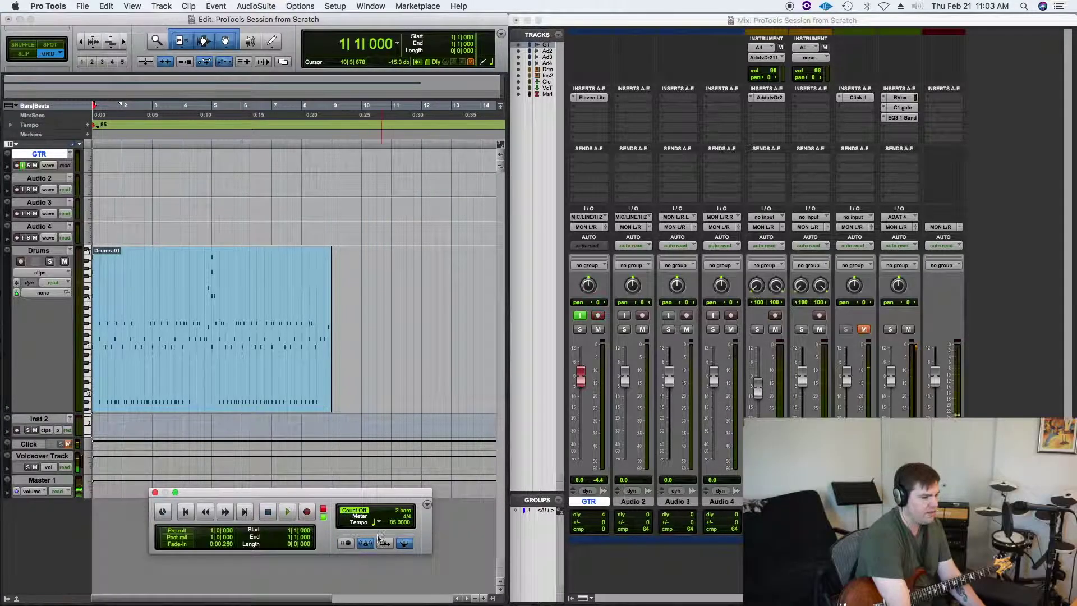
pyautogui.click(864, 330)
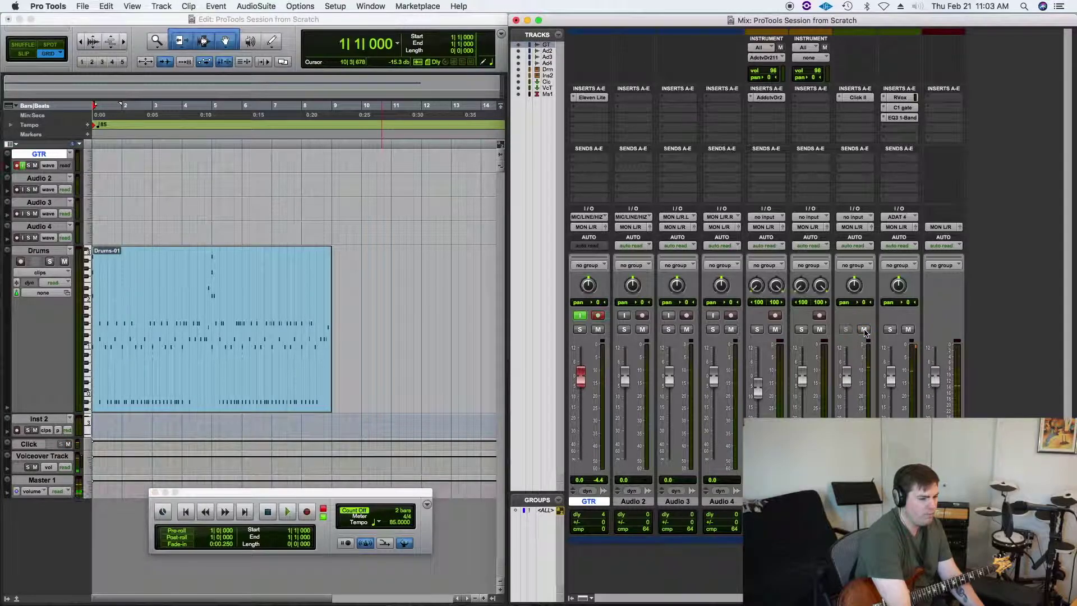
pyautogui.click(309, 513)
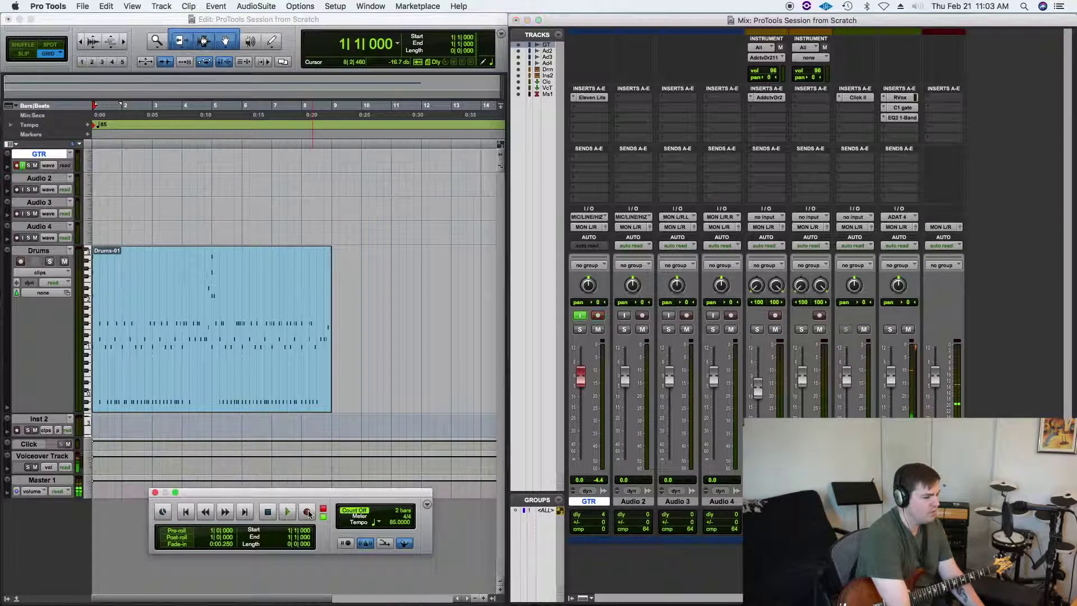
pyautogui.click(287, 513)
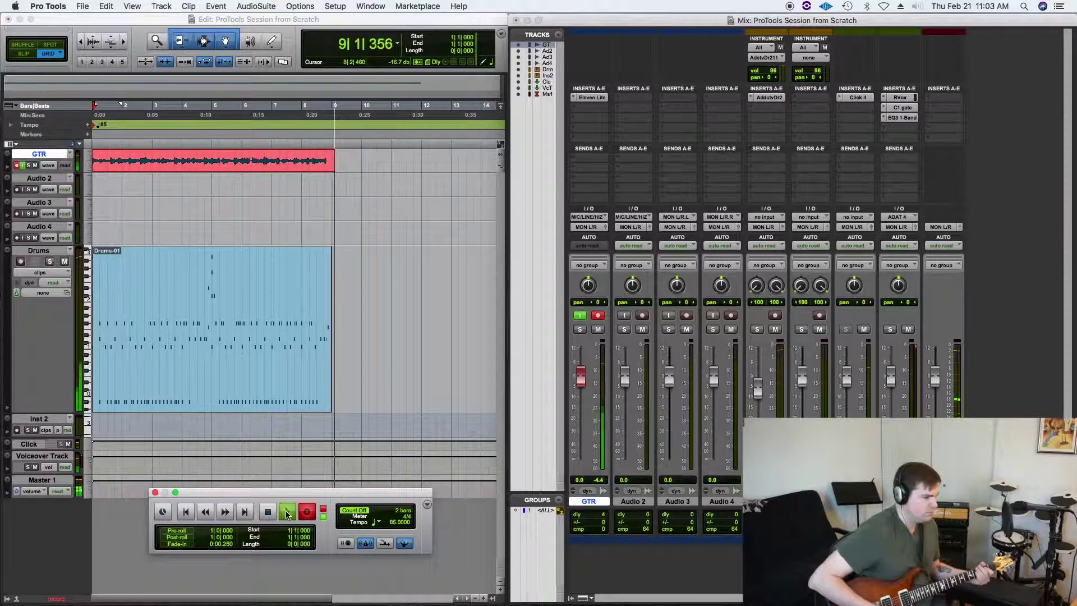
pyautogui.press('space')
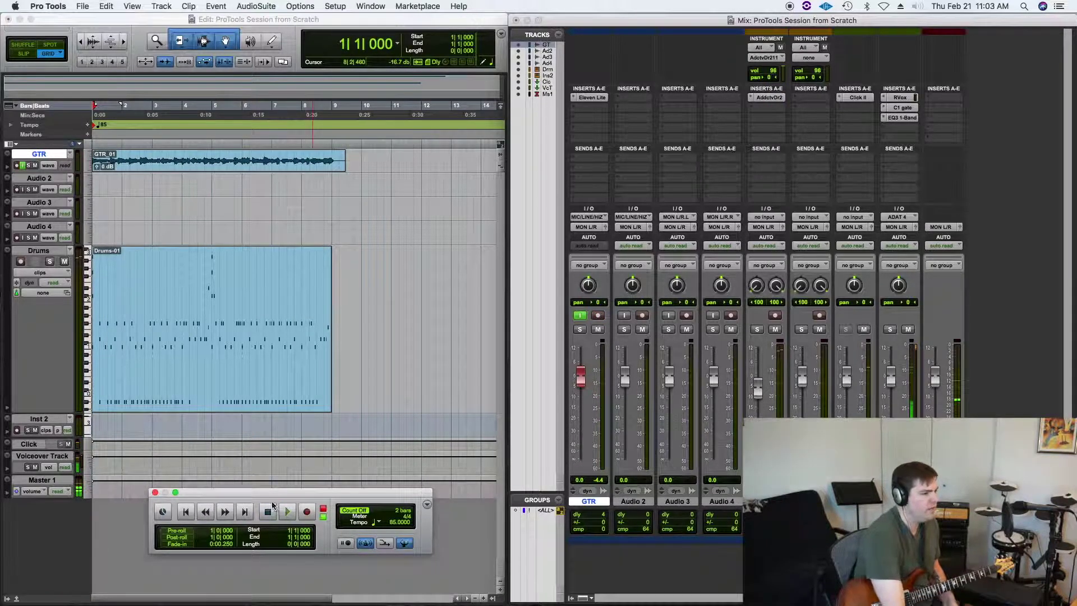
# - Make the GTR track Large, trim its clip to end at bar 9, and play it back
pyautogui.click(87, 162)
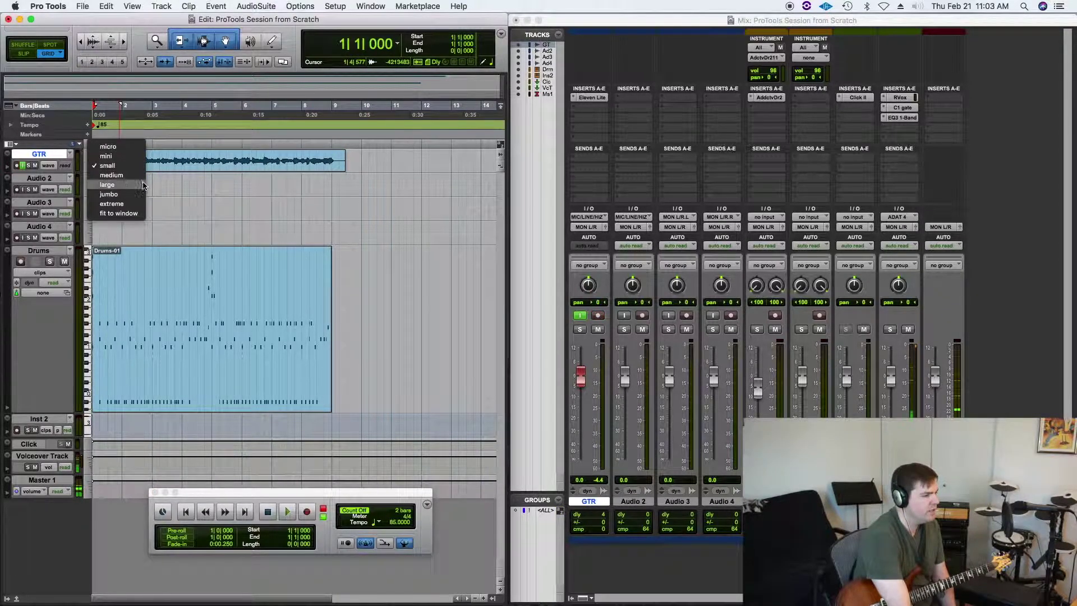
pyautogui.click(108, 185)
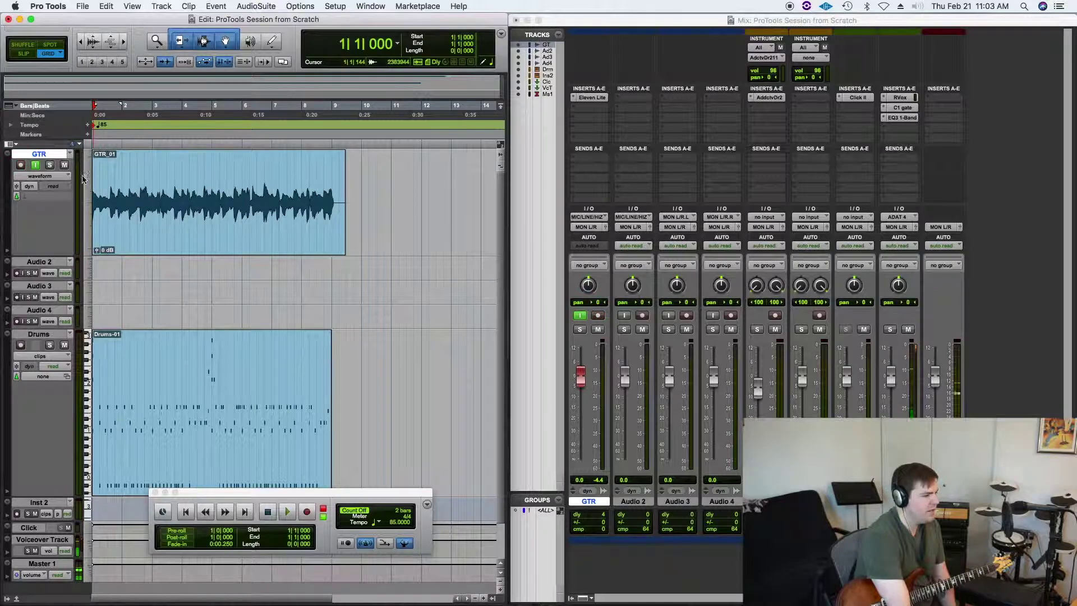
pyautogui.moveTo(341, 198); pyautogui.dragTo(338, 199)
pyautogui.press('Return')
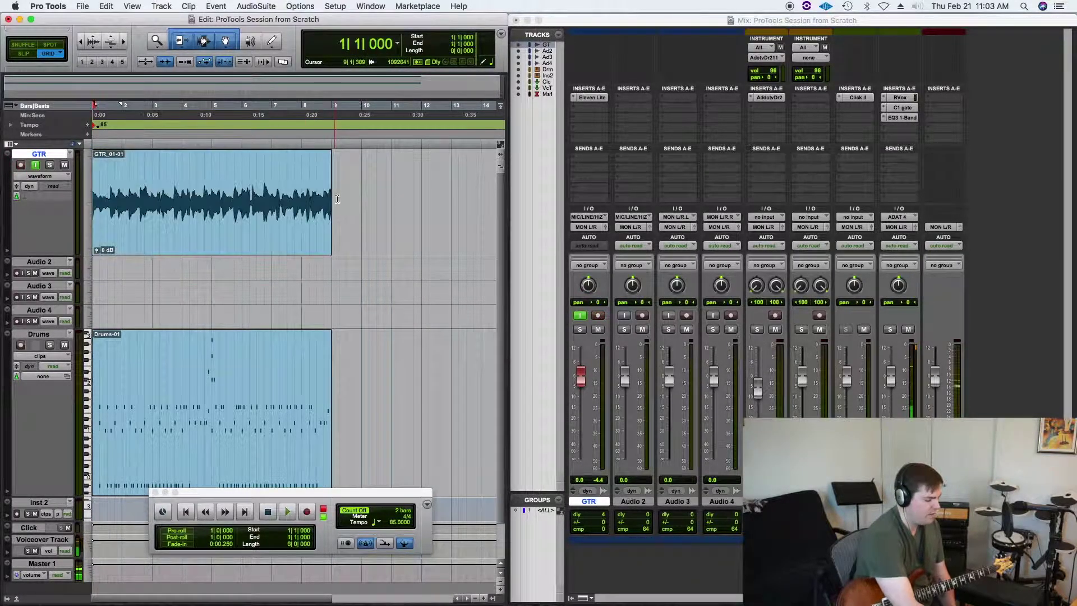
pyautogui.press('space')
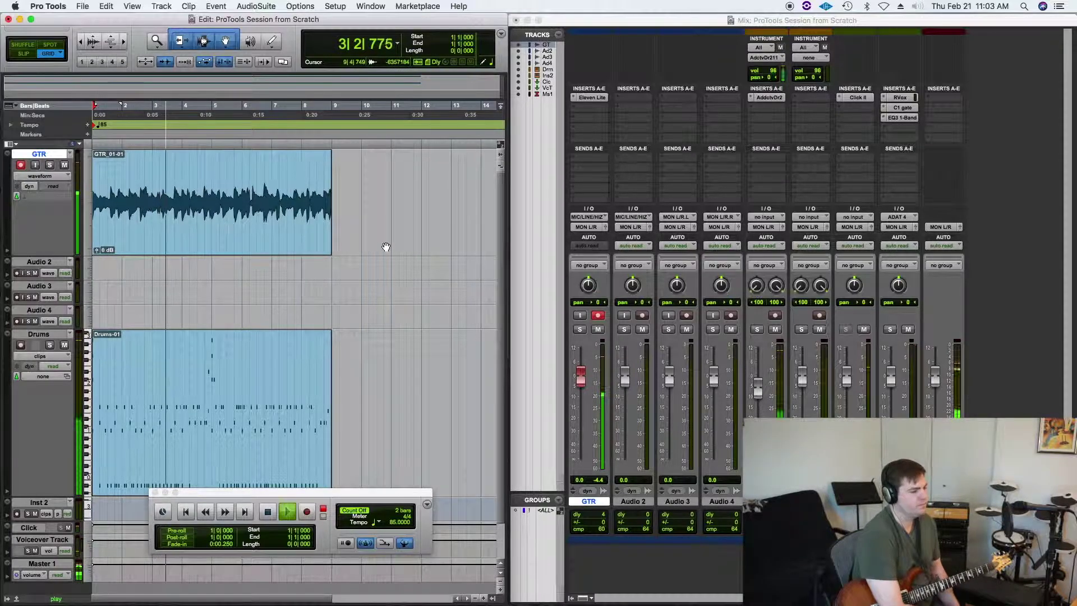
pyautogui.press('space')
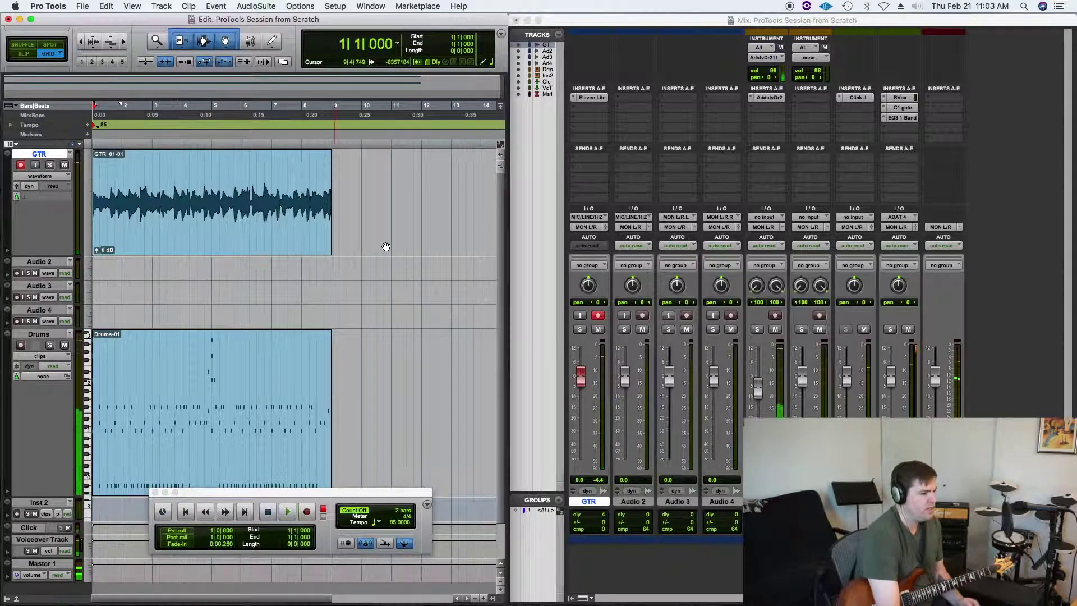
pyautogui.click(300, 6)
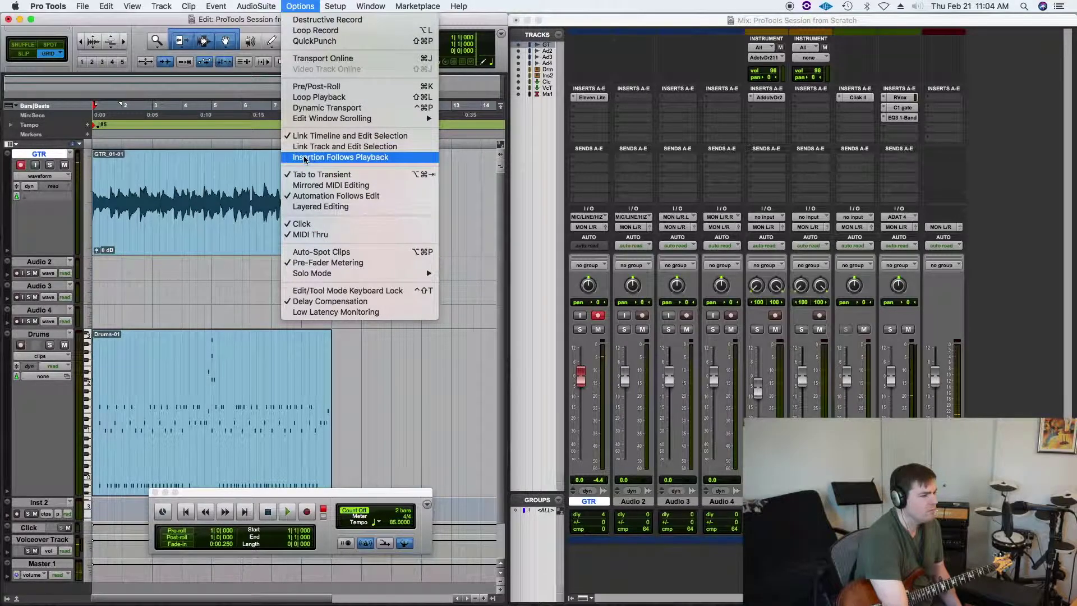
pyautogui.moveTo(329, 6)
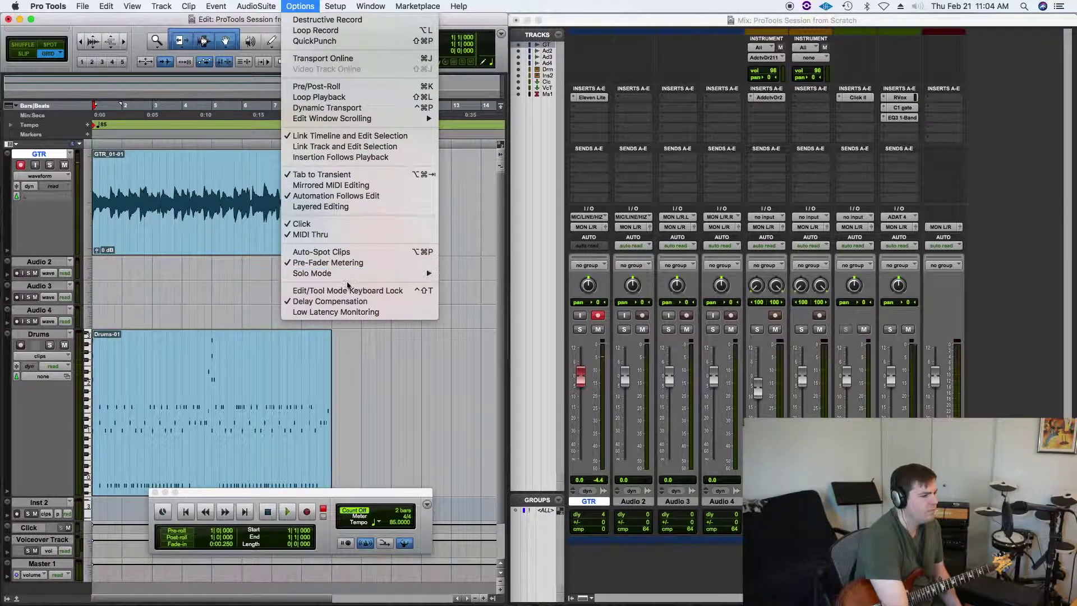
pyautogui.moveTo(263, 7)
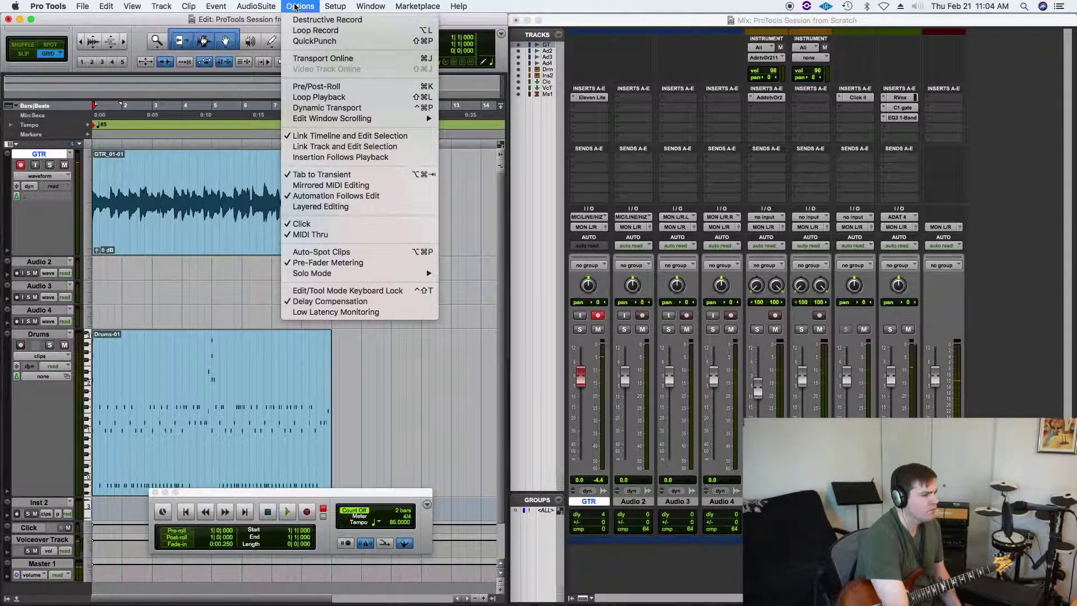
pyautogui.click(296, 6)
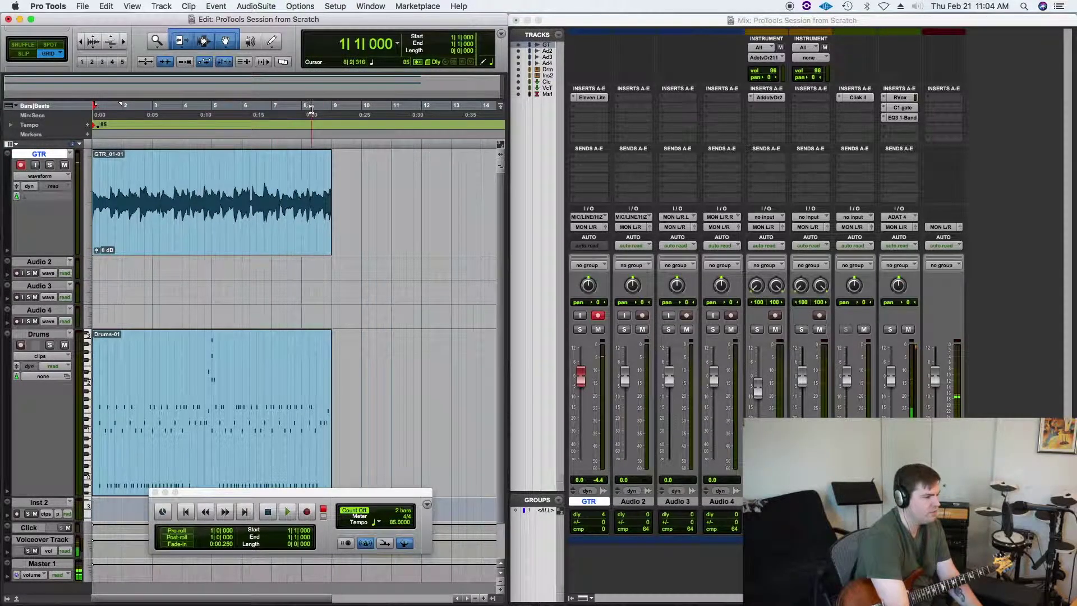
pyautogui.press('space')
pyautogui.press('space')
pyautogui.click(458, 7)
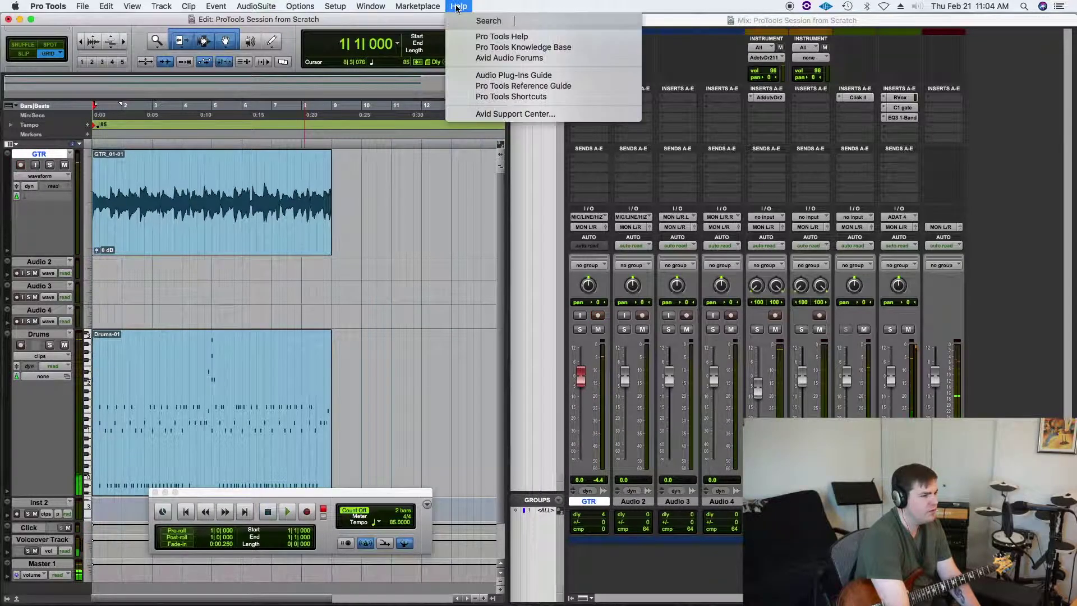
pyautogui.write('au')
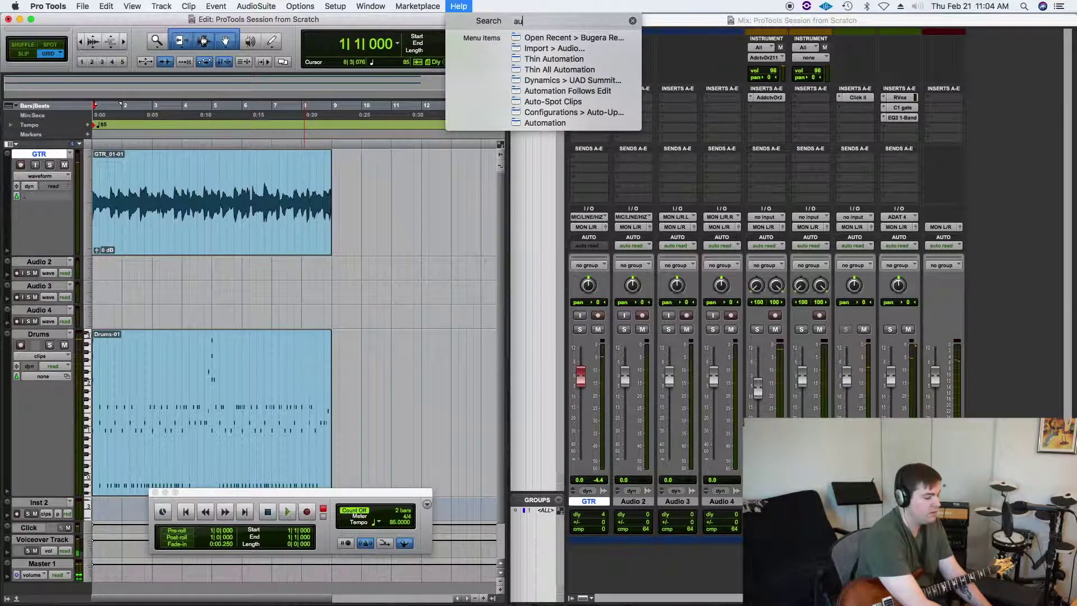
pyautogui.write('to')
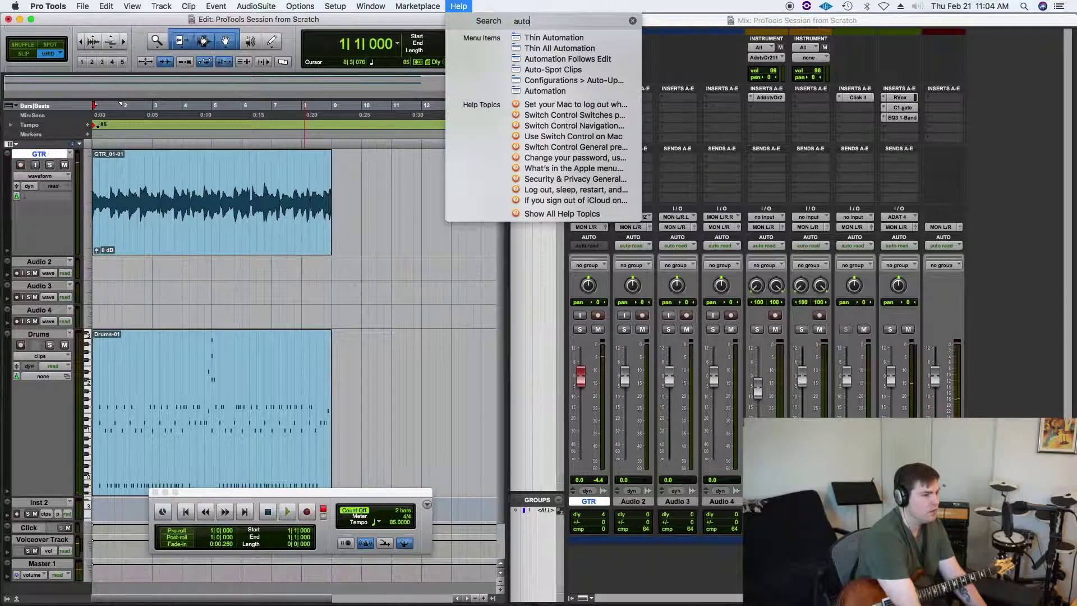
pyautogui.moveTo(519, 37)
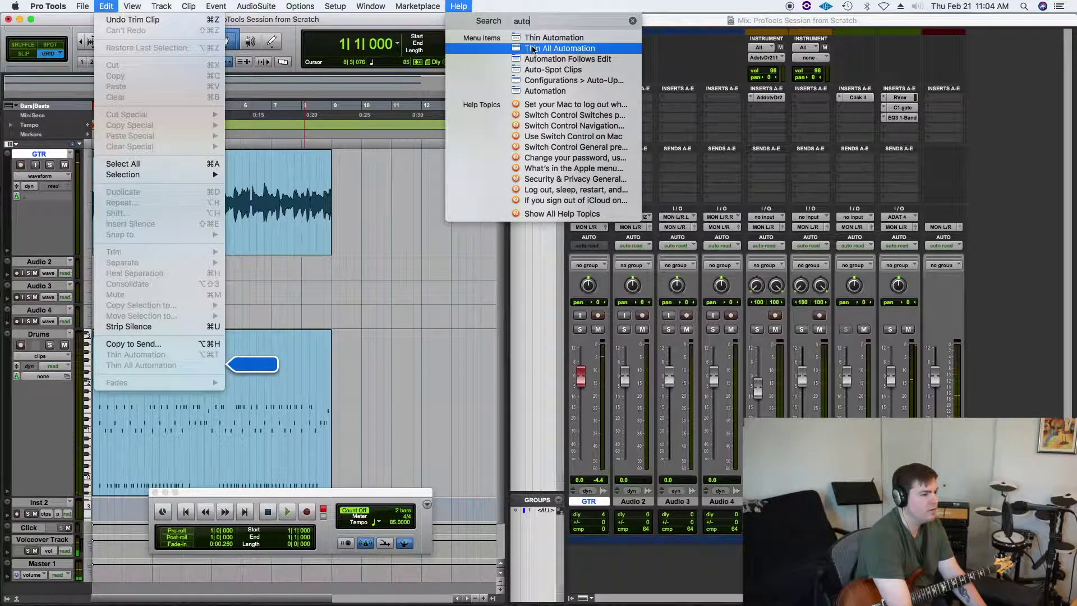
pyautogui.write('in')
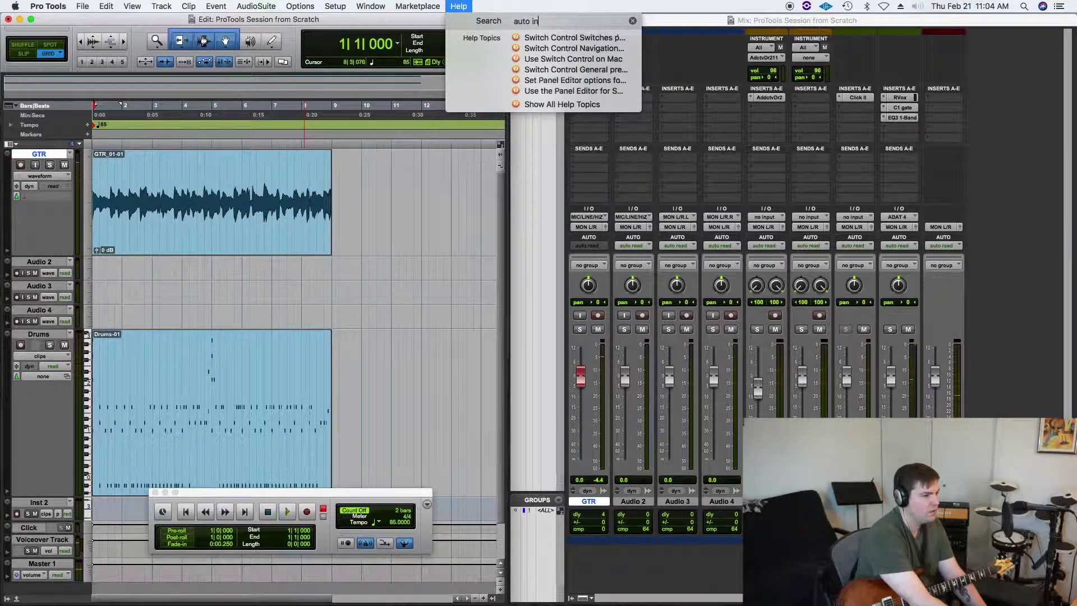
pyautogui.write('put')
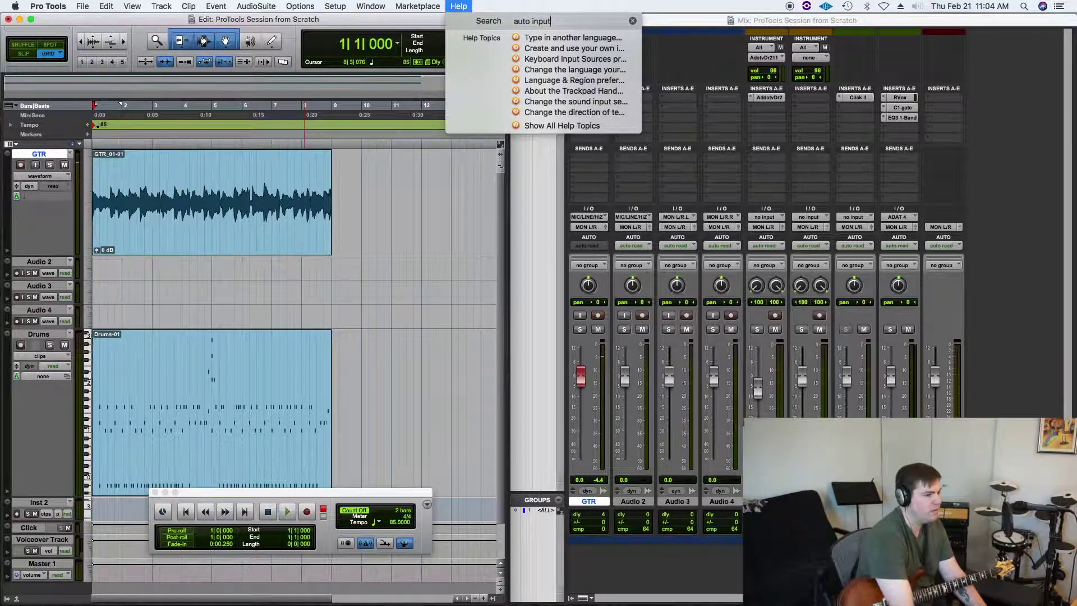
pyautogui.click(619, 5)
pyautogui.press('shift+super+slash')
pyautogui.click(458, 6)
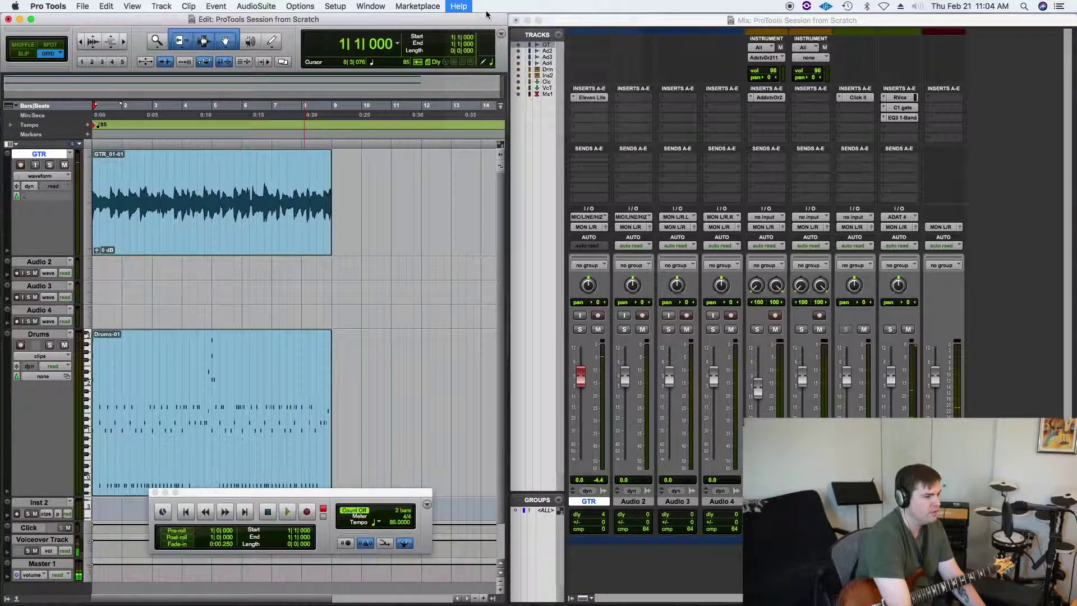
# - Play the session, zoom in on the GTR clip, and select the whole clip with the Smart Tool
pyautogui.press('space')
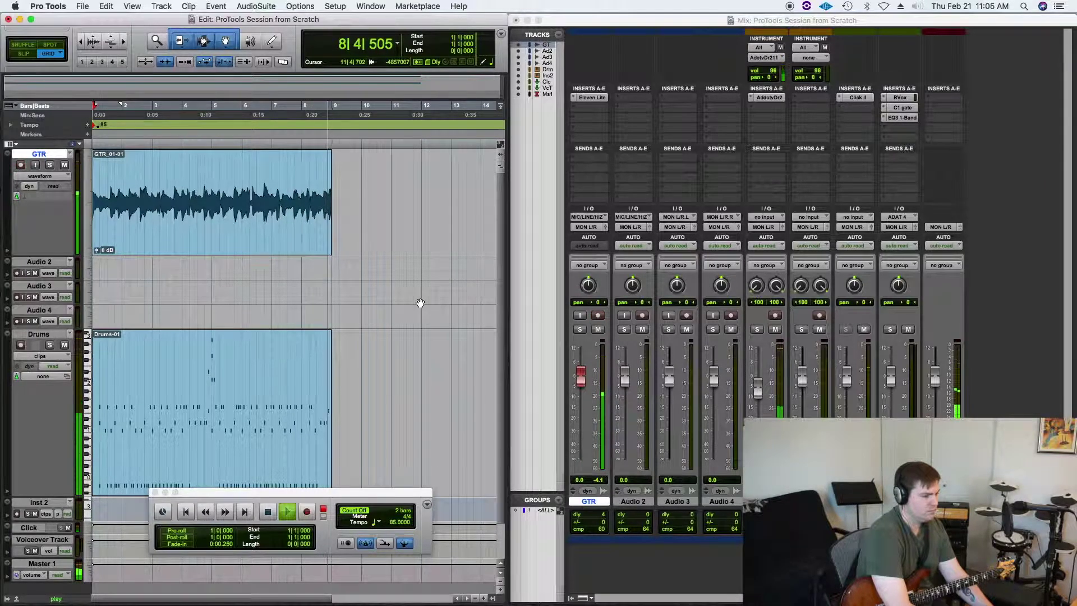
pyautogui.press('space')
pyautogui.press('space')
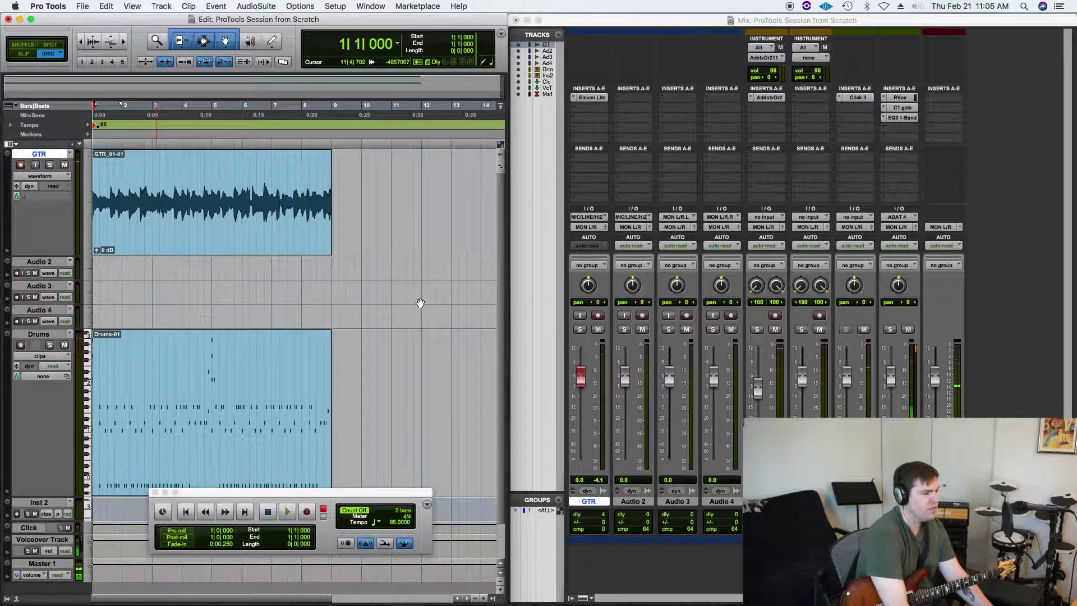
pyautogui.press('space')
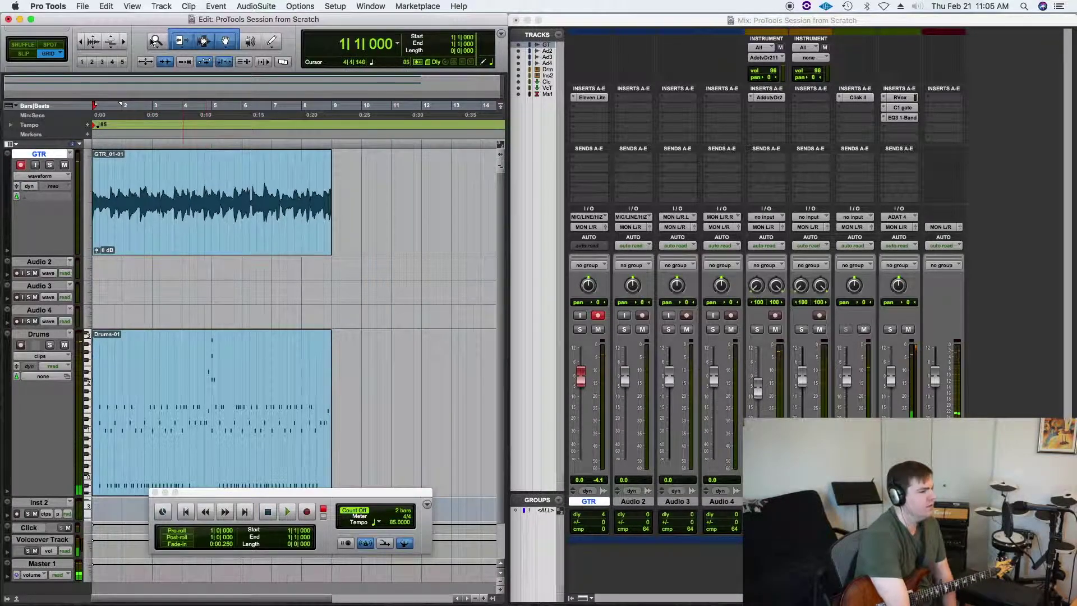
pyautogui.press('F5')
pyautogui.click(185, 157)
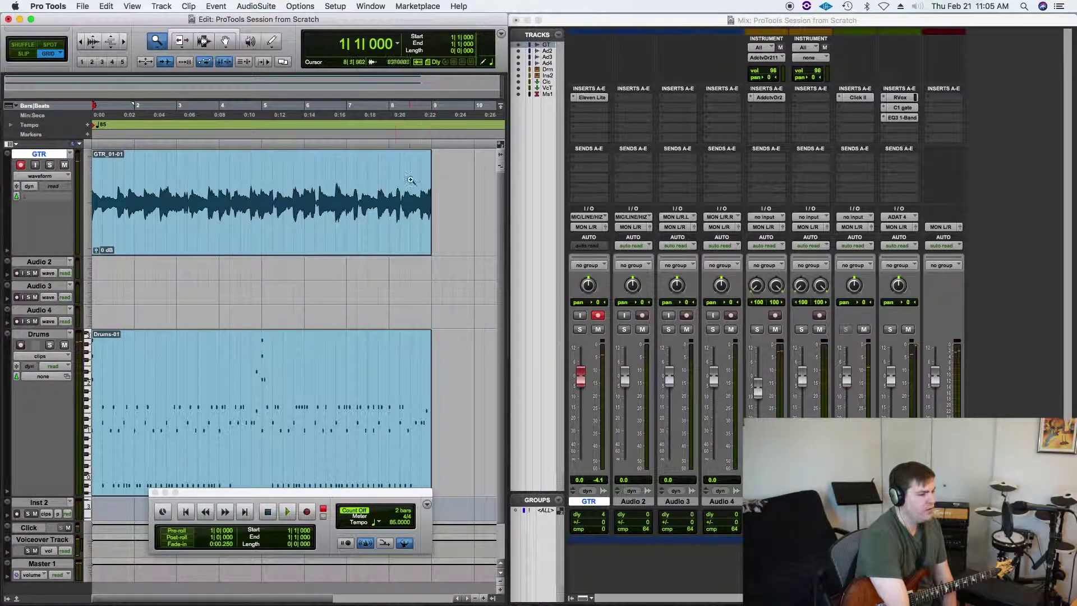
pyautogui.click(192, 35)
pyautogui.click(245, 240)
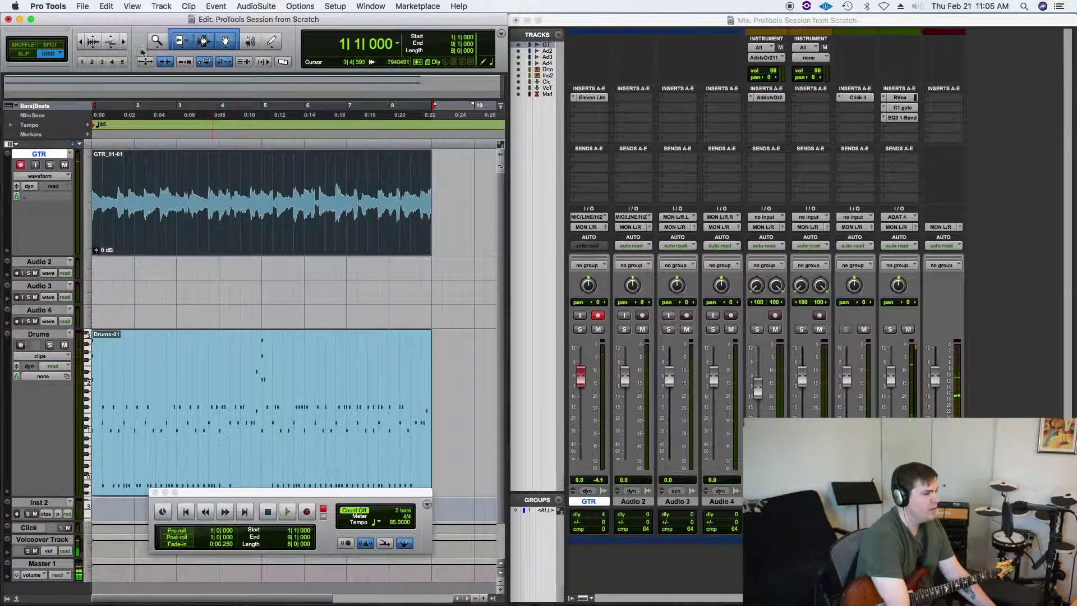
# - Repeat the selected GTR clip once with Edit > Repeat, adding a copy from bar 9
pyautogui.click(106, 6)
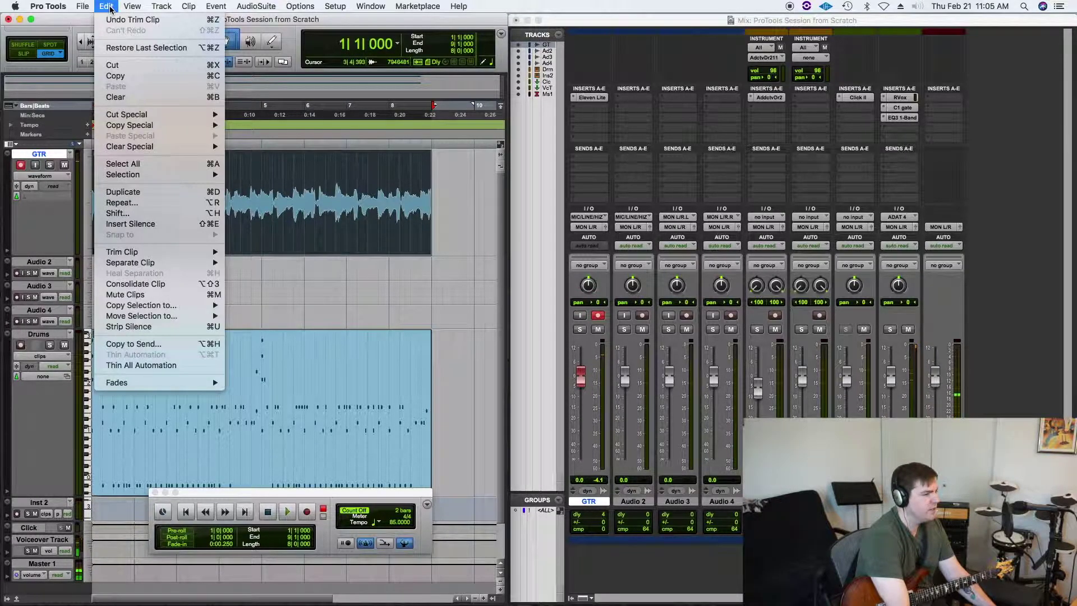
pyautogui.click(196, 206)
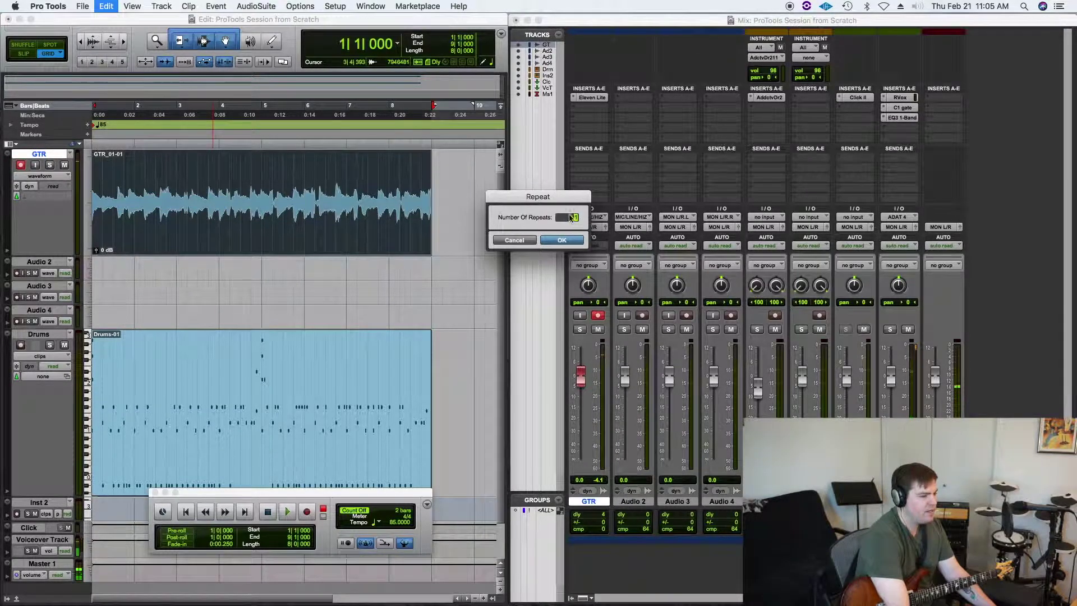
pyautogui.click(561, 240)
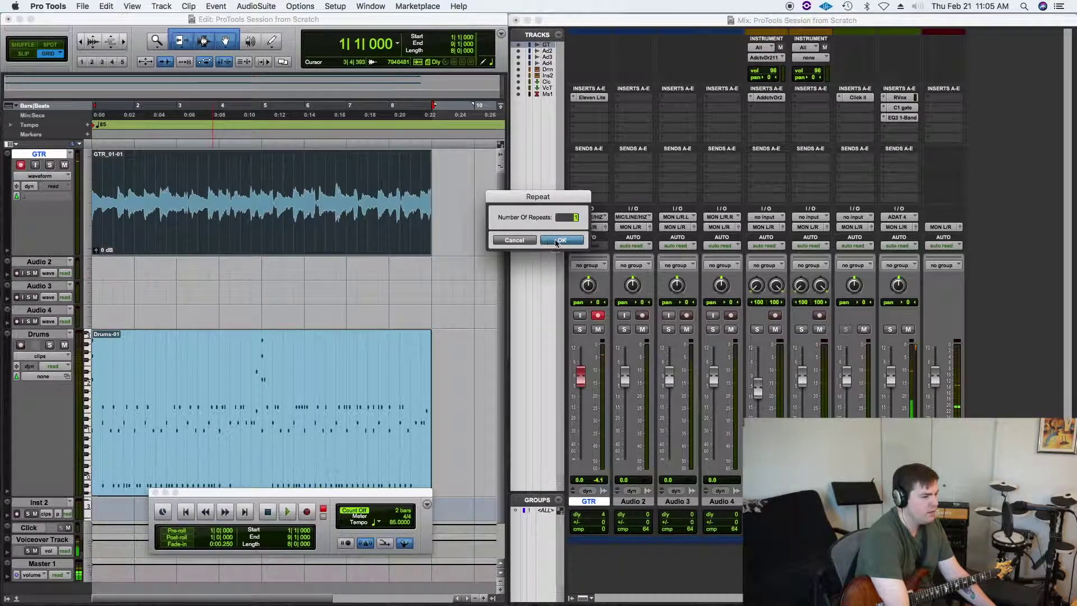
# - Zoom out and play from bar 8 to hear the join between the guitar clips
pyautogui.doubleClick(157, 41)
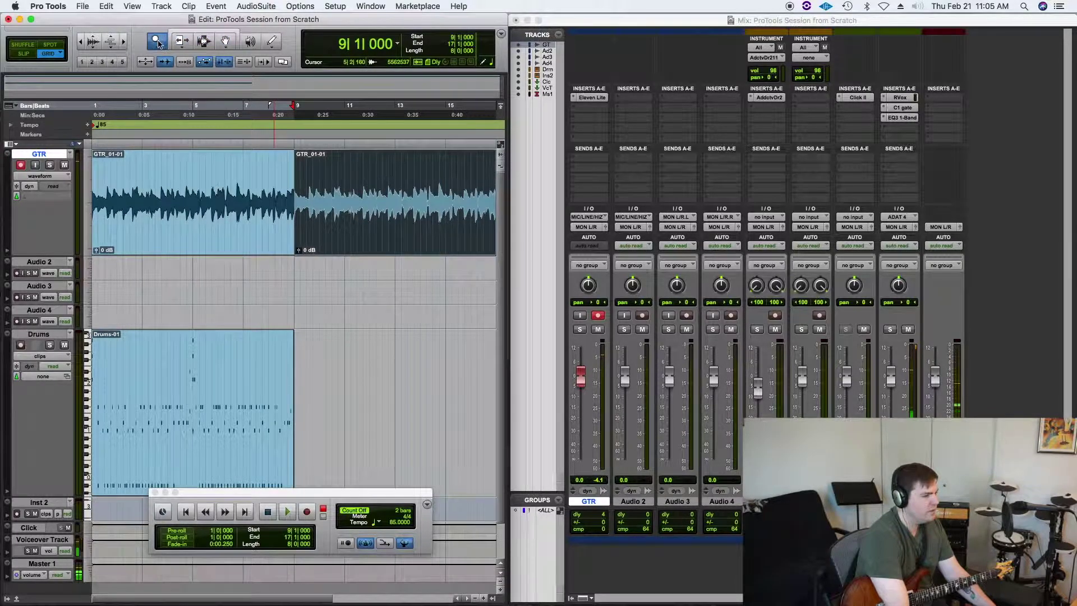
pyautogui.click(205, 31)
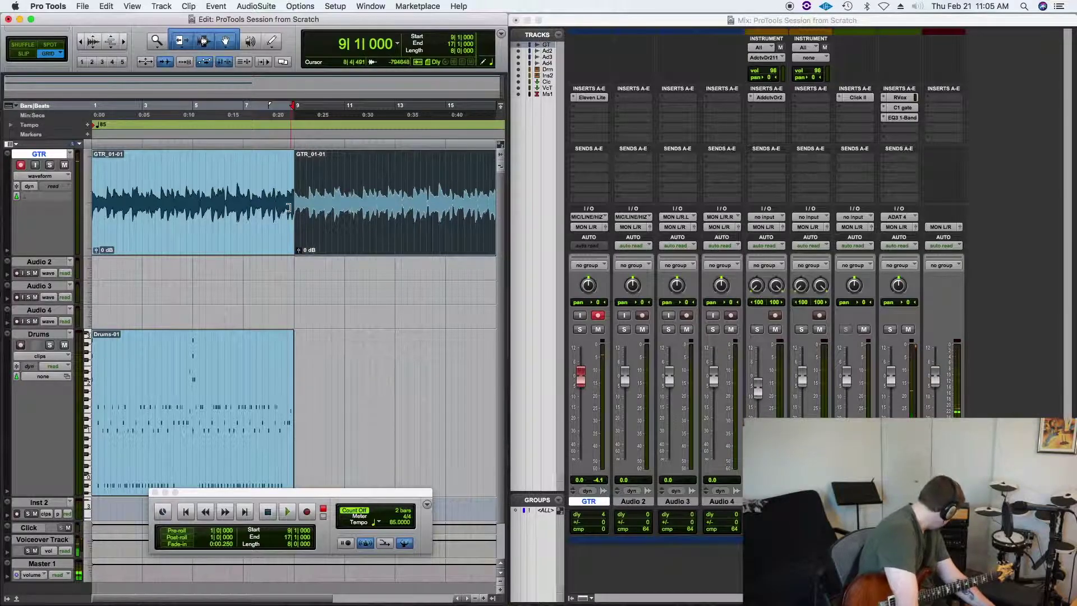
pyautogui.click(269, 192)
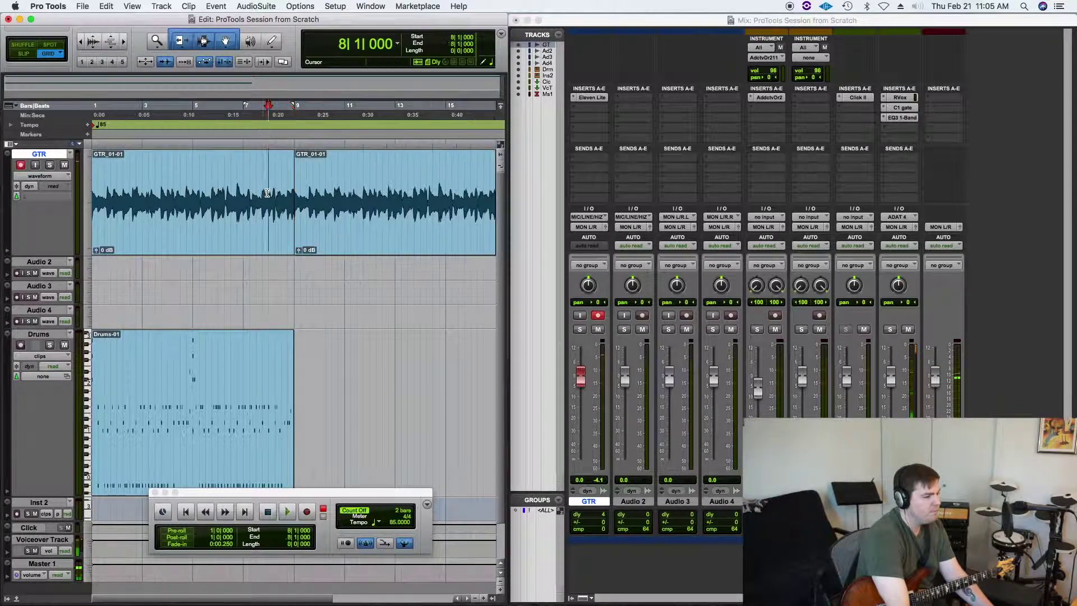
pyautogui.press('space')
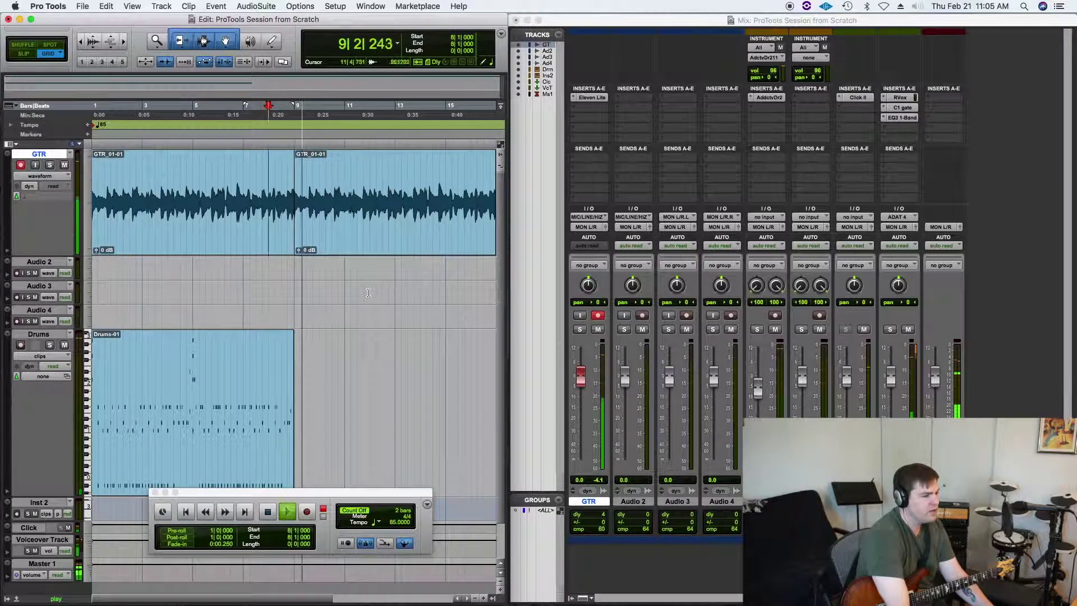
pyautogui.press('space')
# - Zoom the timeline in closely on the join between the two GTR clips at bar 9
pyautogui.press('F5')
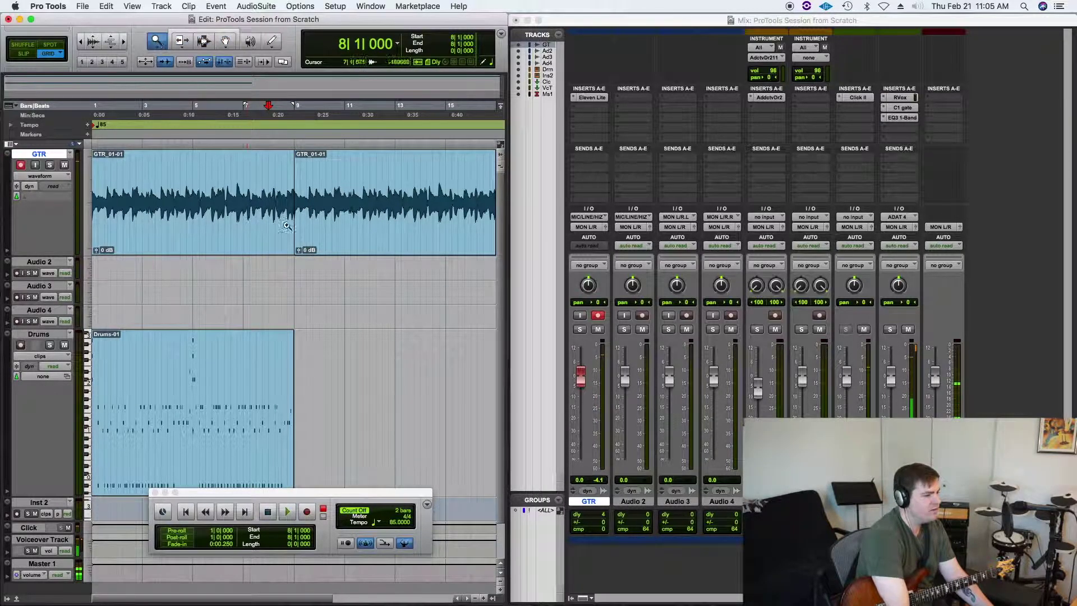
pyautogui.click(367, 216)
pyautogui.click(230, 205)
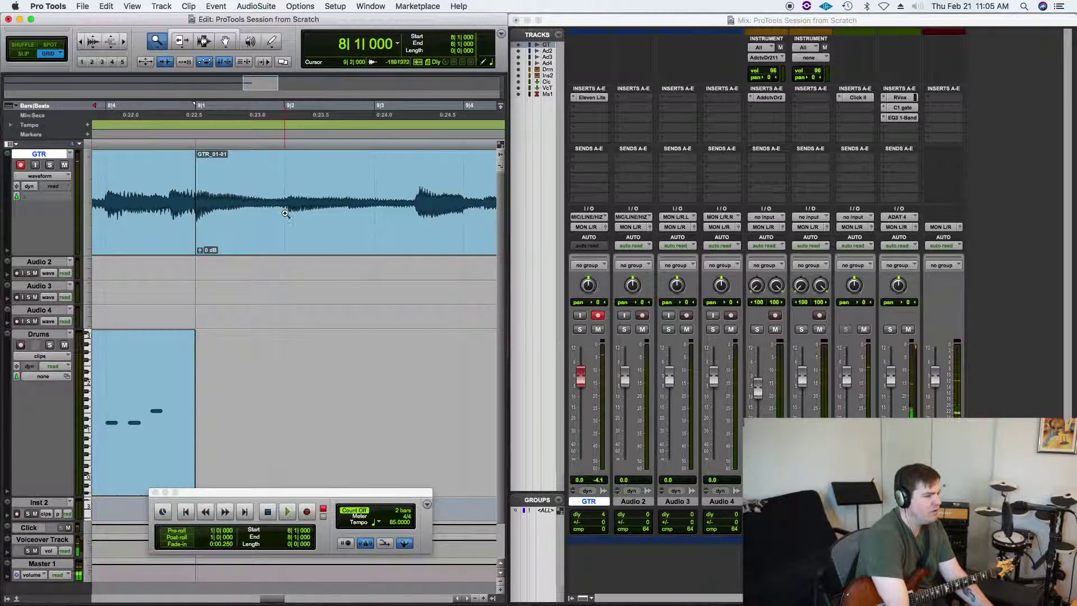
pyautogui.click(241, 203)
pyautogui.click(157, 200)
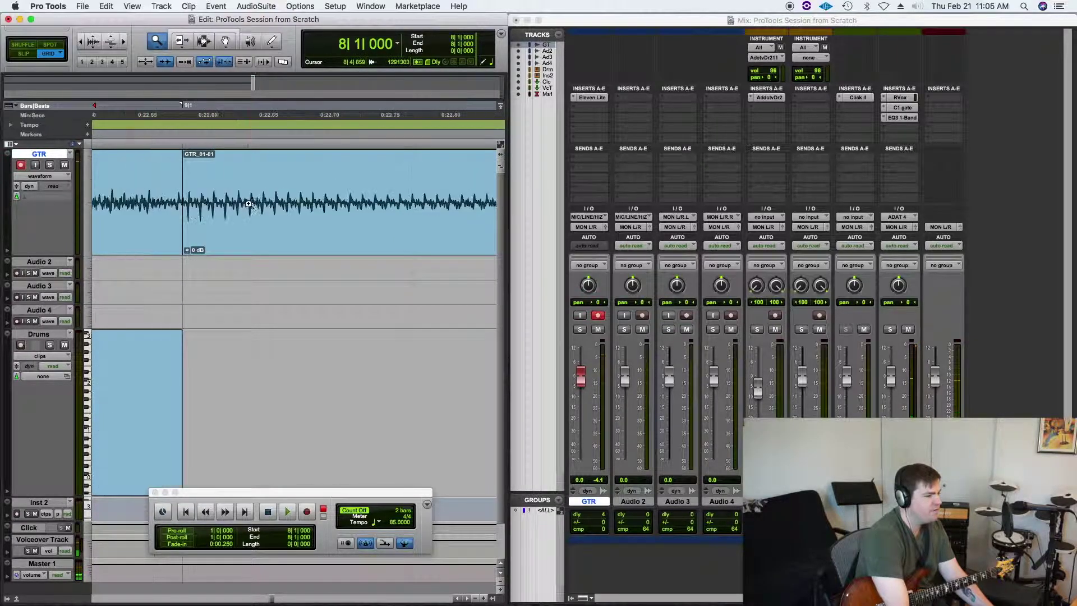
pyautogui.click(256, 205)
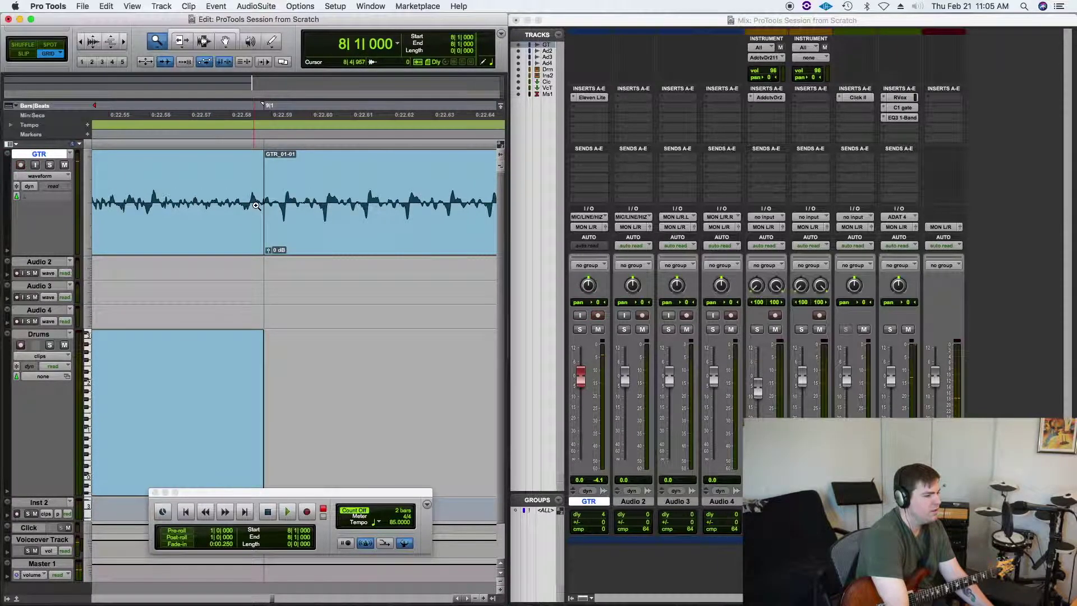
pyautogui.click(179, 31)
pyautogui.hotkey('shift', 'r')
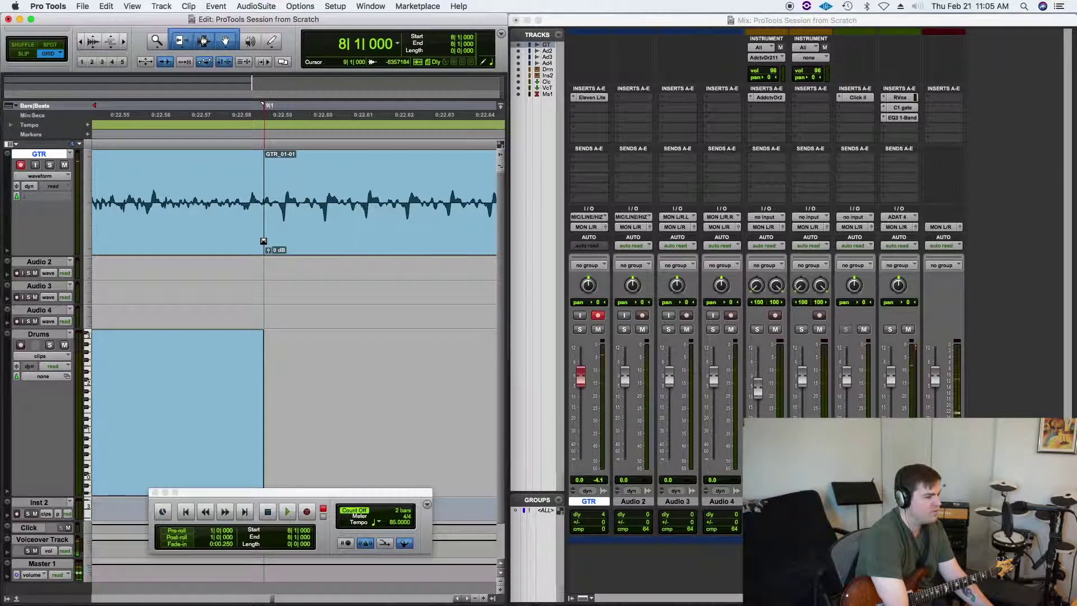
# - Switch the editor to Slip mode and select a short span at the clip join
pyautogui.click(263, 157)
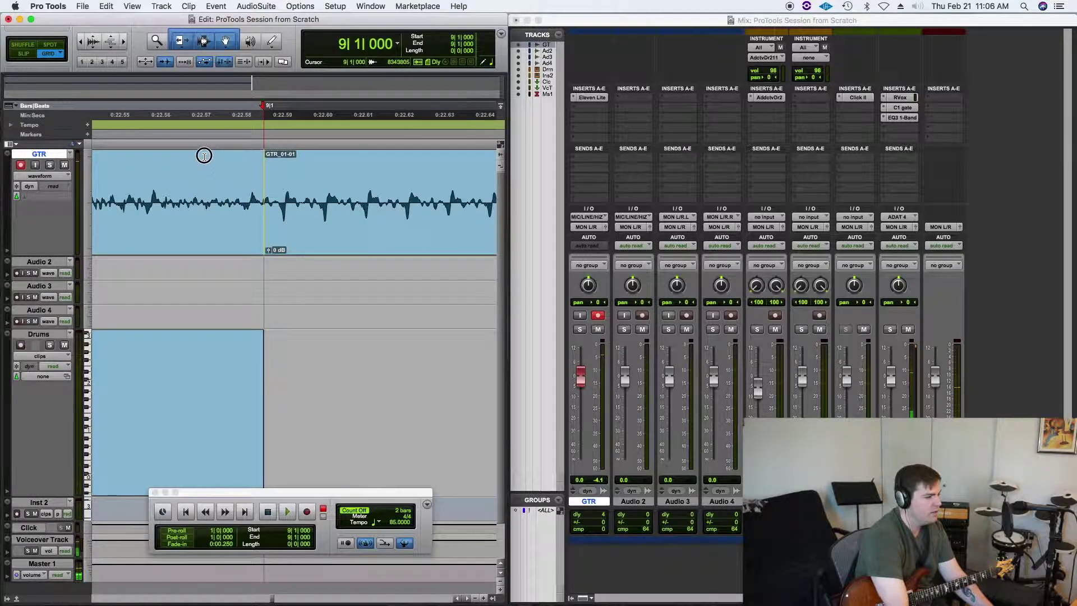
pyautogui.hotkey('shift', 'r')
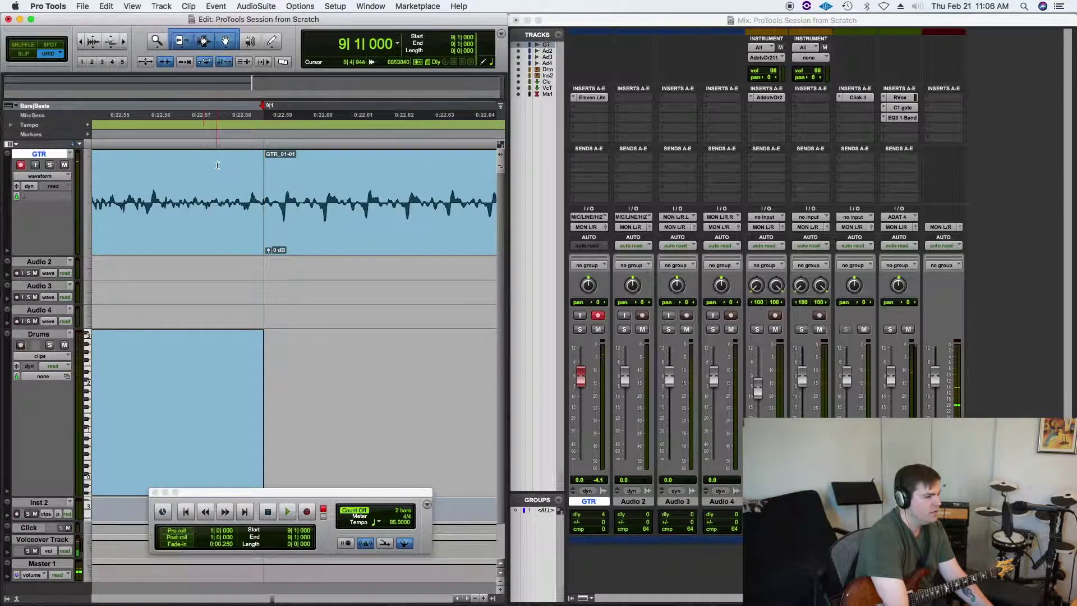
pyautogui.click(25, 56)
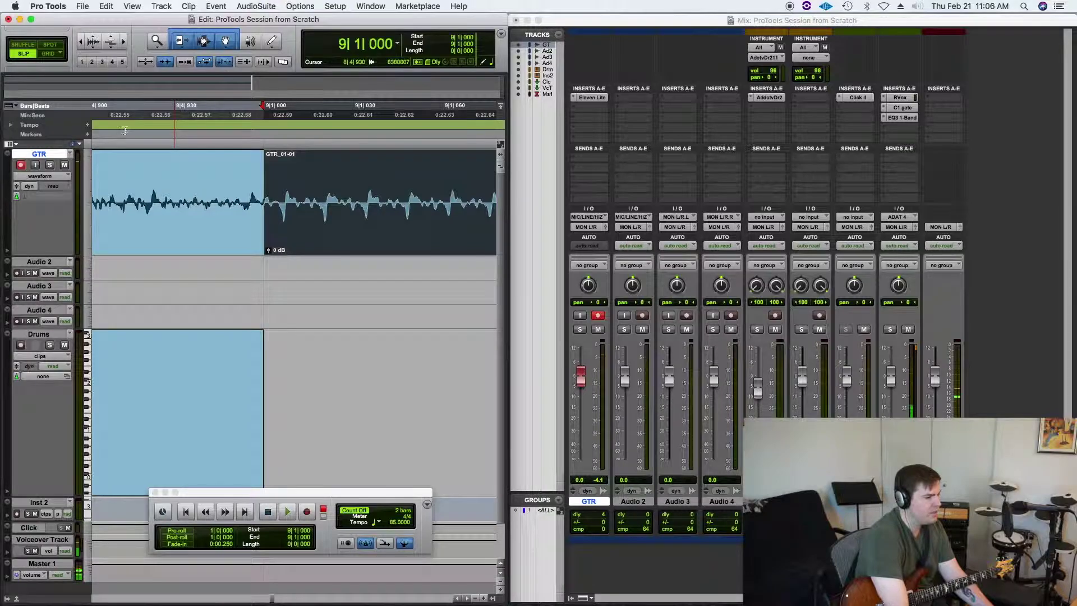
pyautogui.keyDown('shift'); pyautogui.click(262, 158); pyautogui.keyUp('shift')
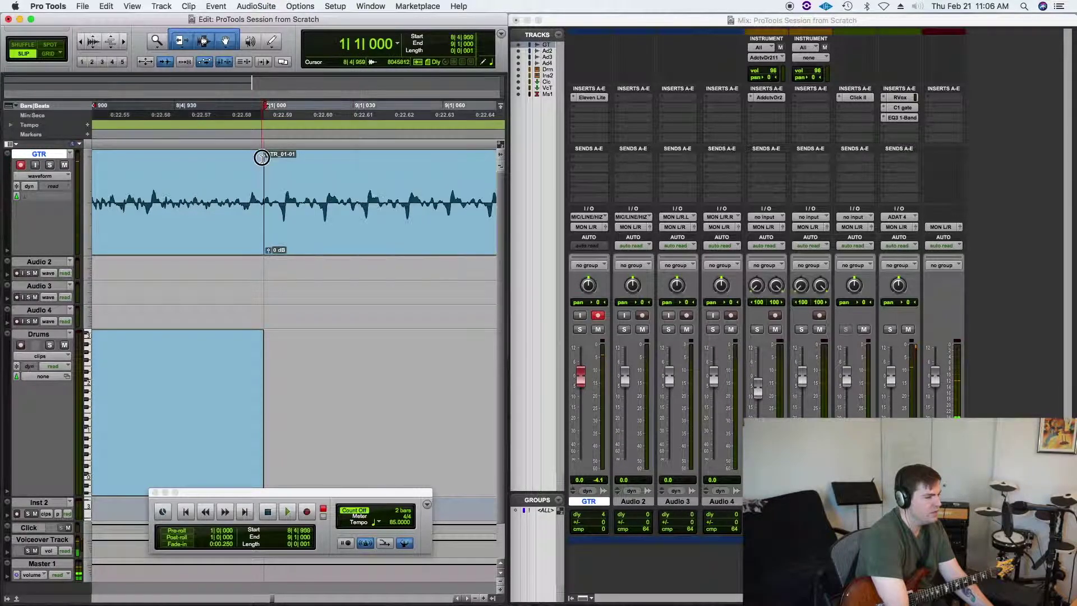
pyautogui.moveTo(262, 158); pyautogui.dragTo(399, 176)
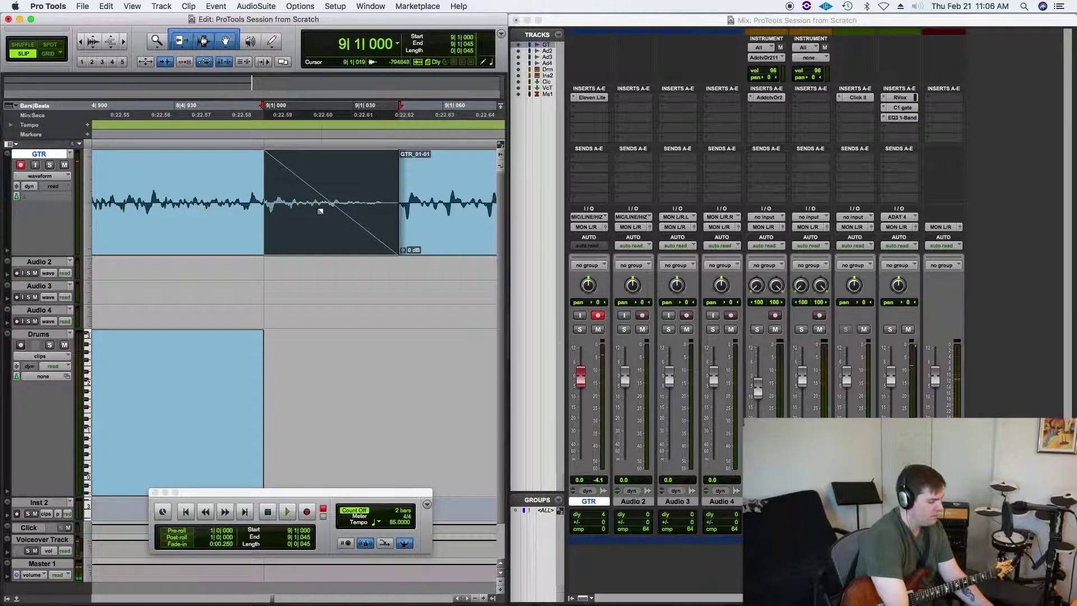
# - Draw a short crossfade across the bar 9 clip join and choose Adjust Bounds
pyautogui.click(259, 243)
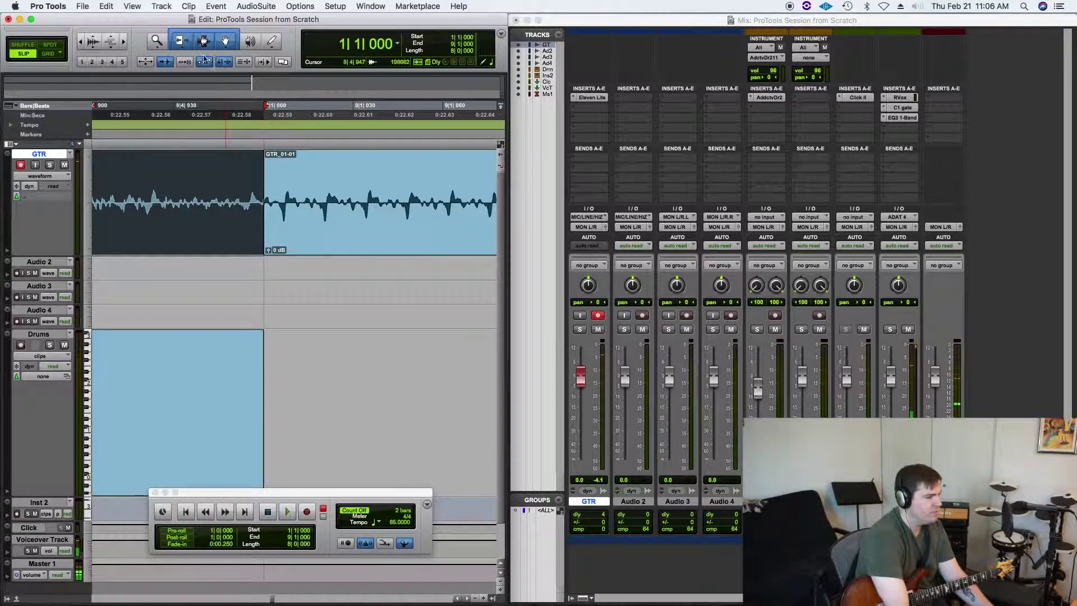
pyautogui.click(157, 41)
pyautogui.click(319, 194)
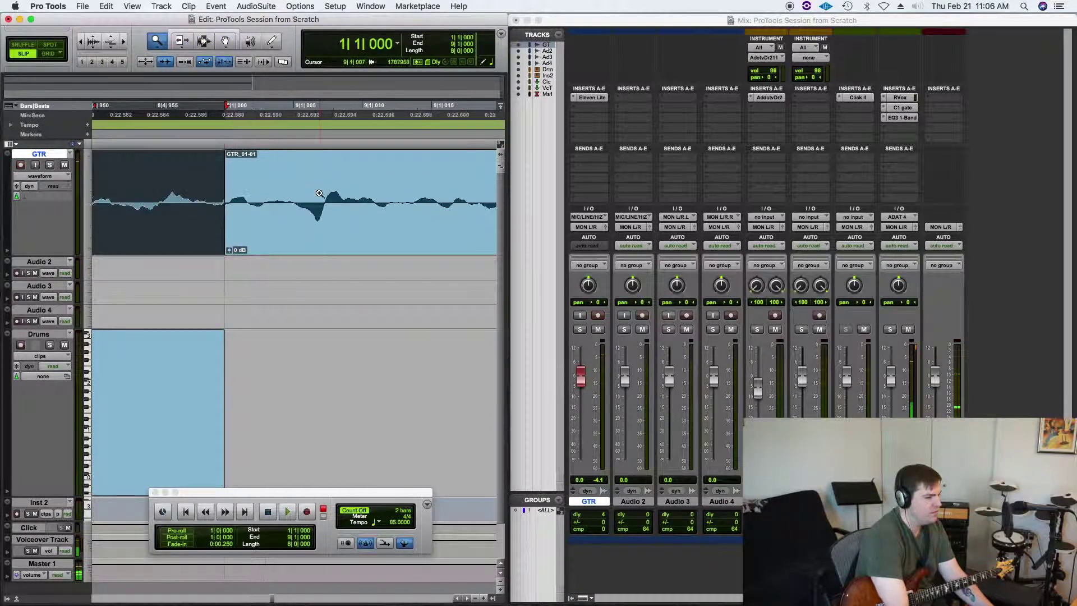
pyautogui.click(197, 199)
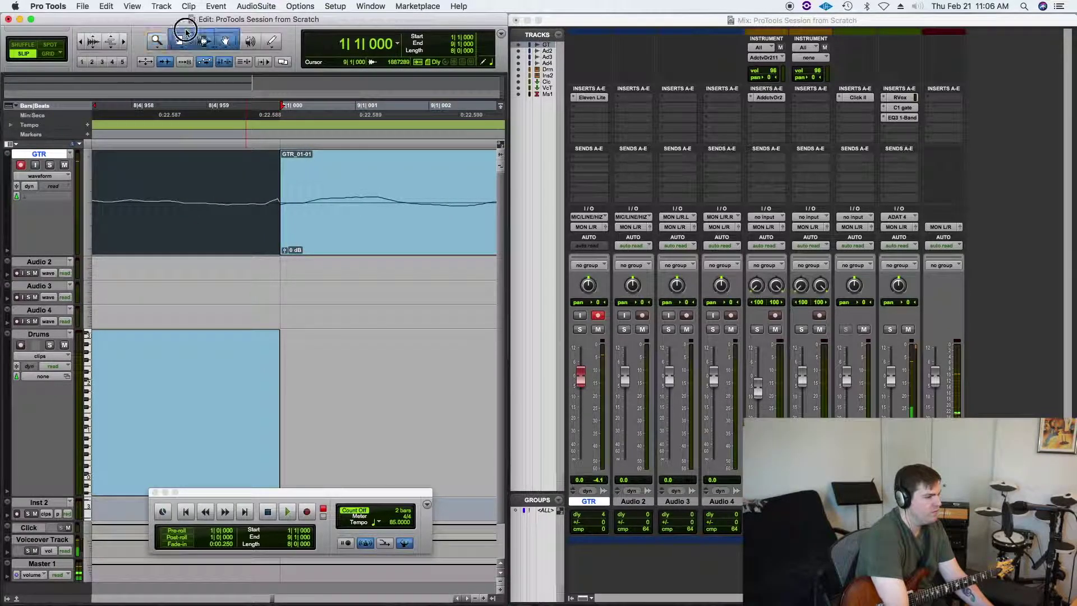
pyautogui.press('super+7')
pyautogui.moveTo(279, 247); pyautogui.dragTo(286, 247)
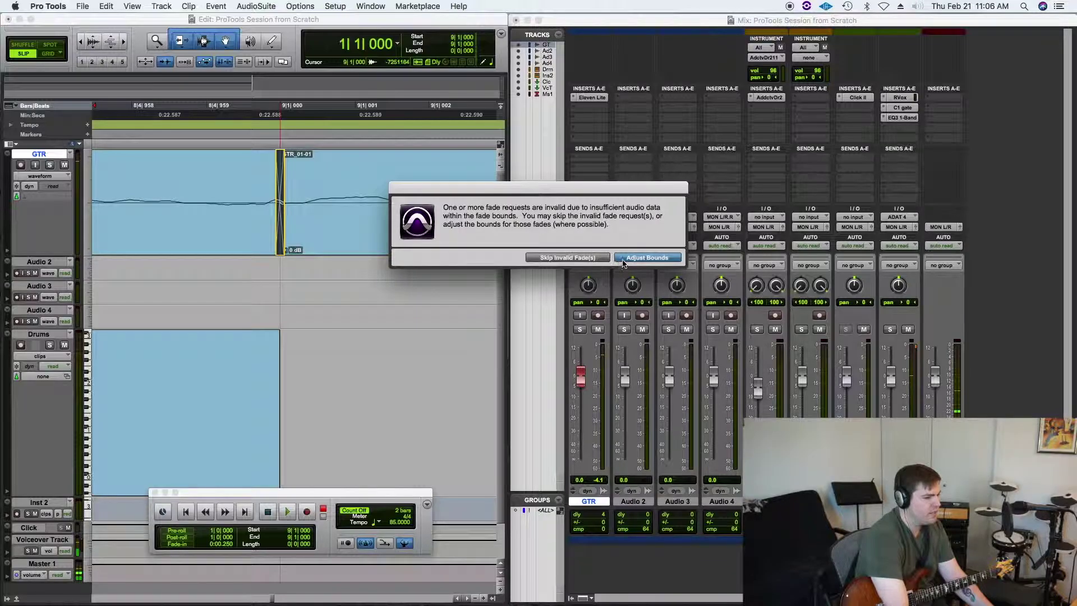
pyautogui.click(623, 259)
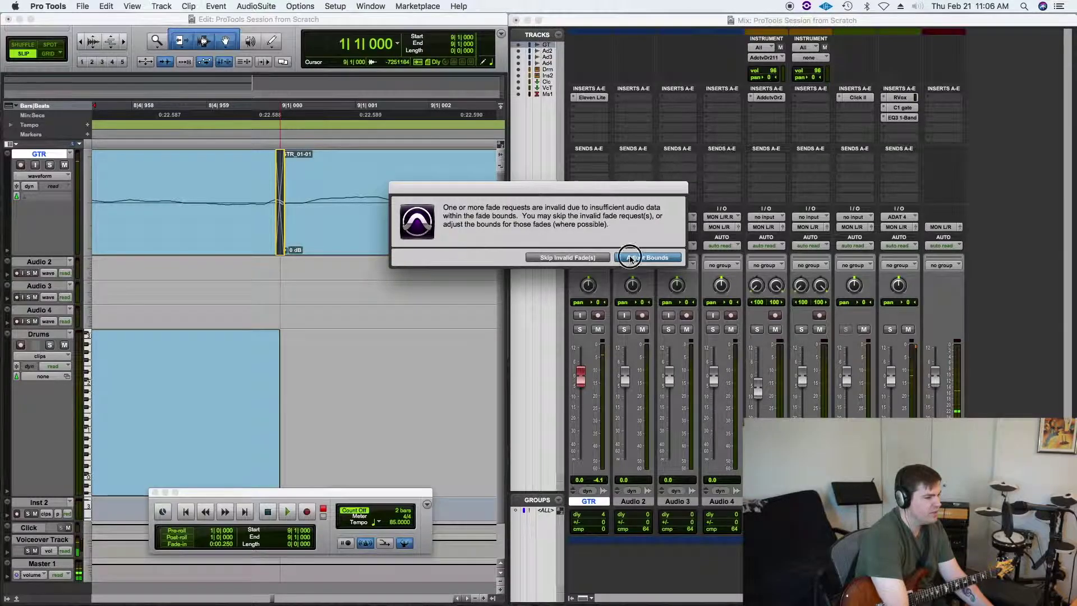
pyautogui.doubleClick(157, 41)
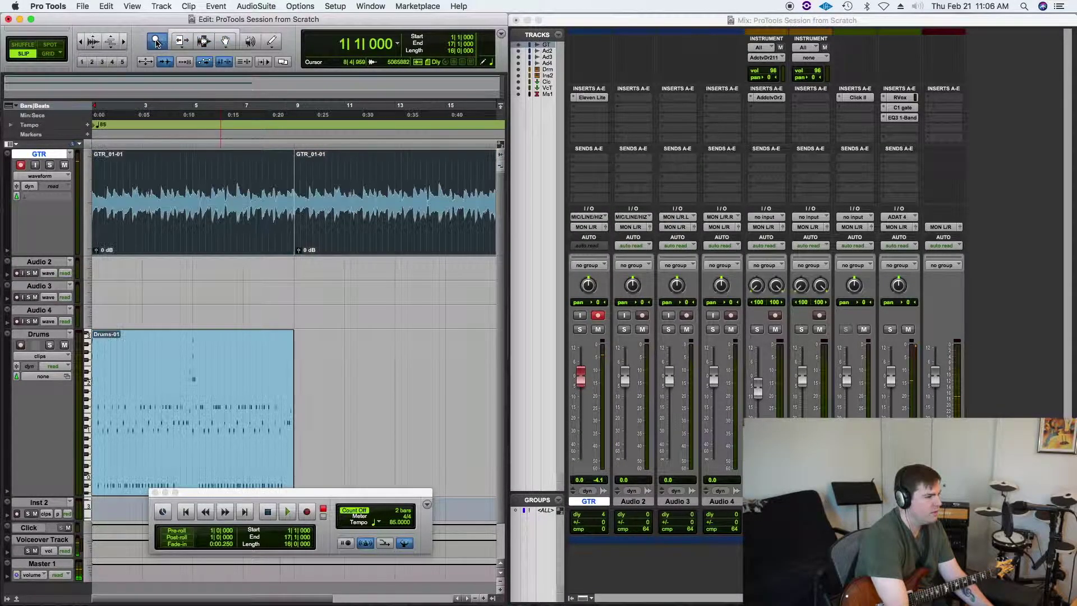
pyautogui.click(177, 32)
pyautogui.click(264, 180)
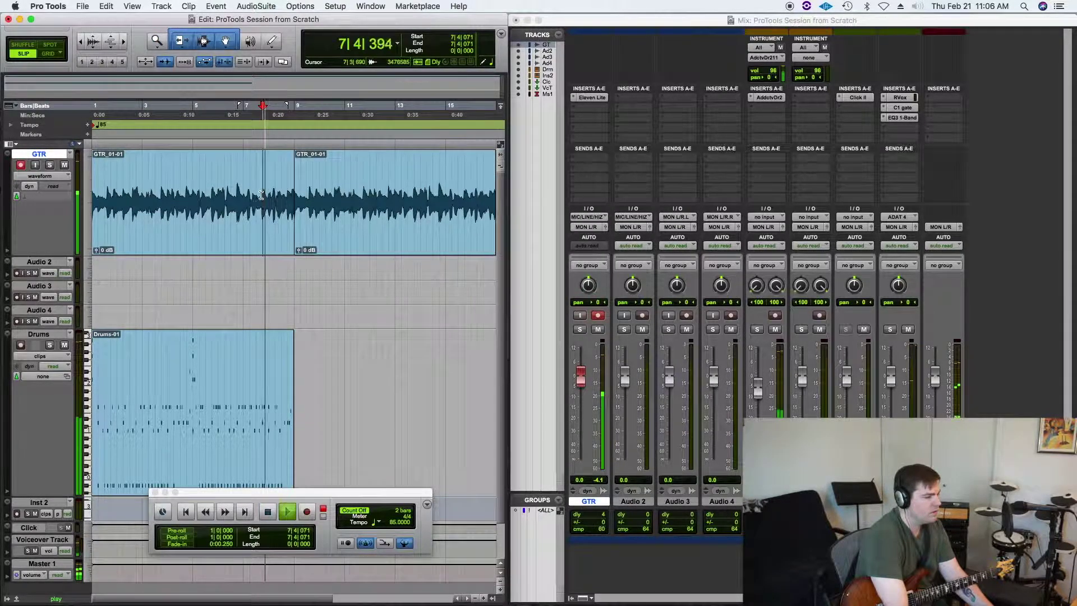
pyautogui.press('space')
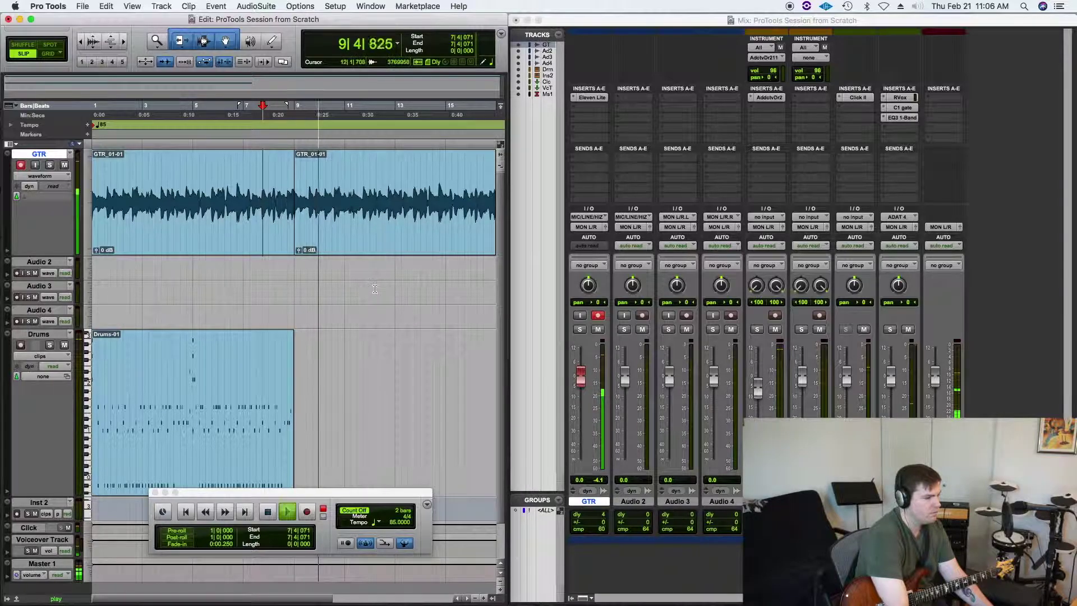
pyautogui.press('space')
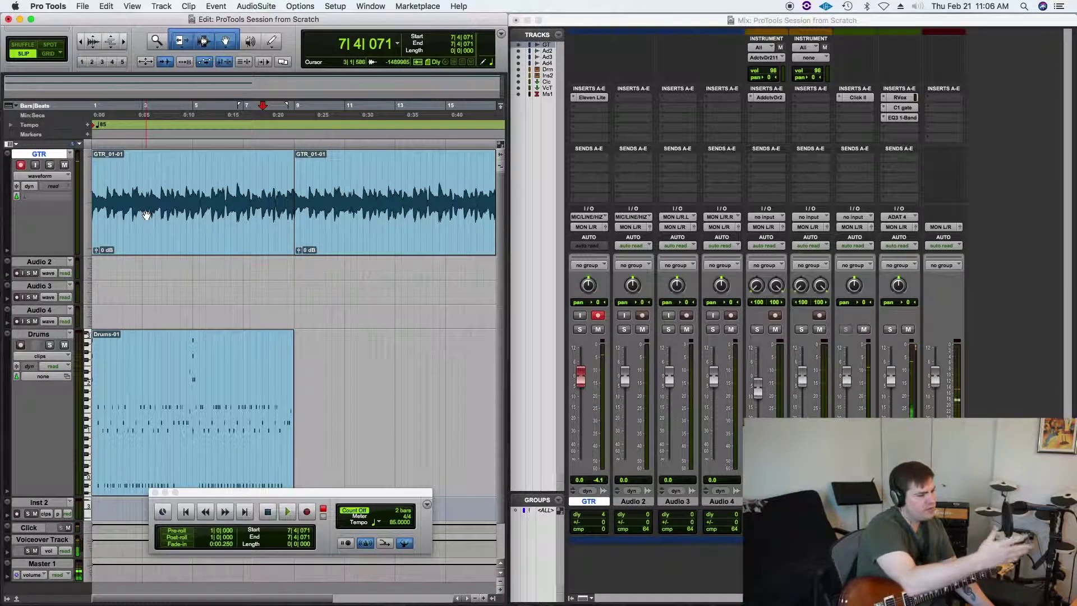
pyautogui.click(214, 453)
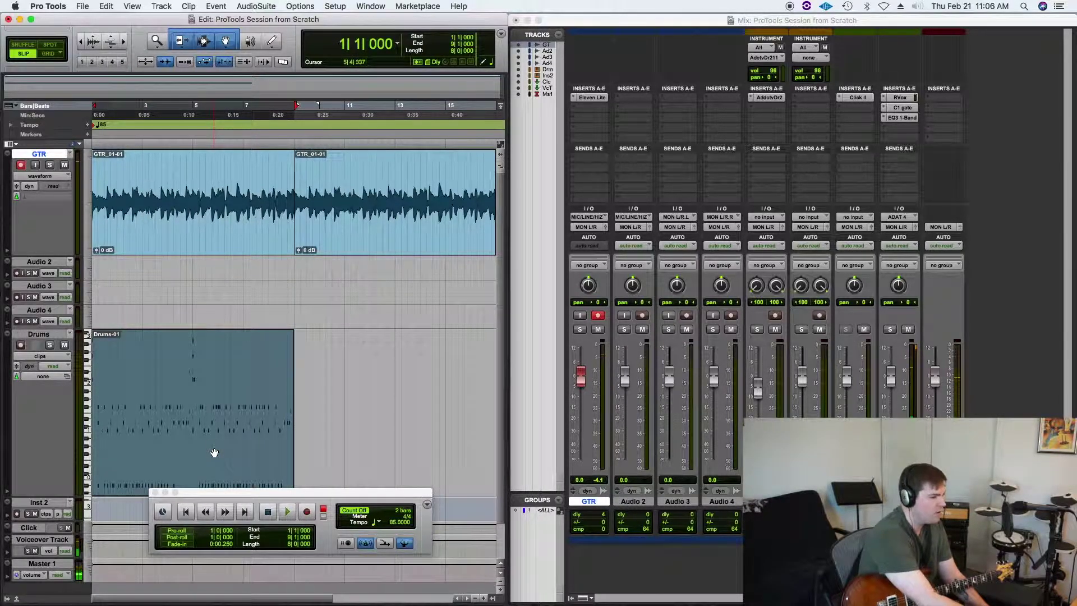
# - Repeat the Drums-01 clip once so a second copy fills bars 9–17
pyautogui.hotkey('alt', 'r')
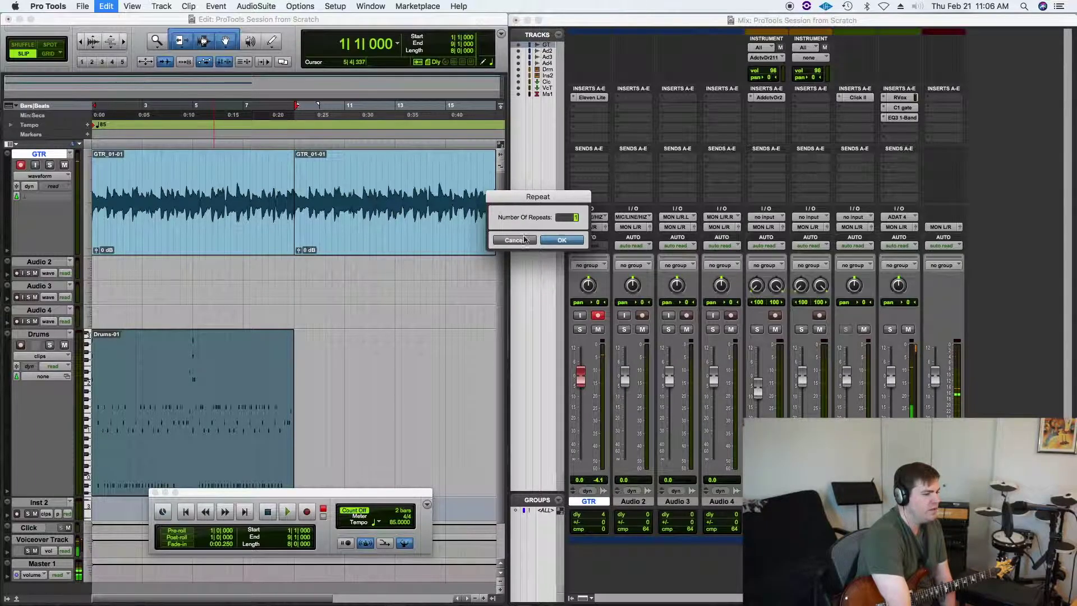
pyautogui.click(561, 240)
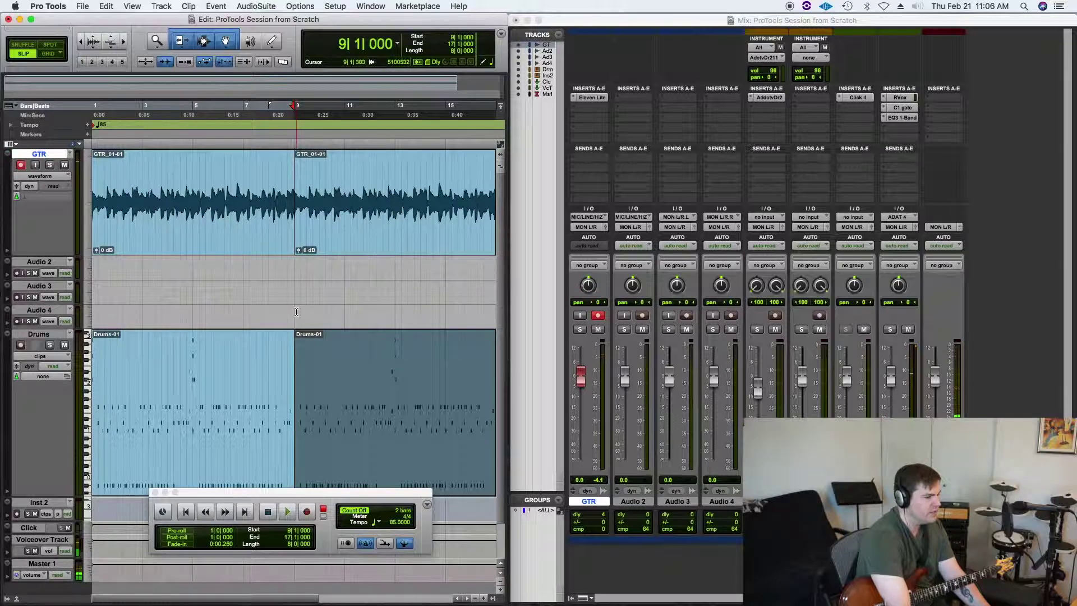
pyautogui.click(267, 374)
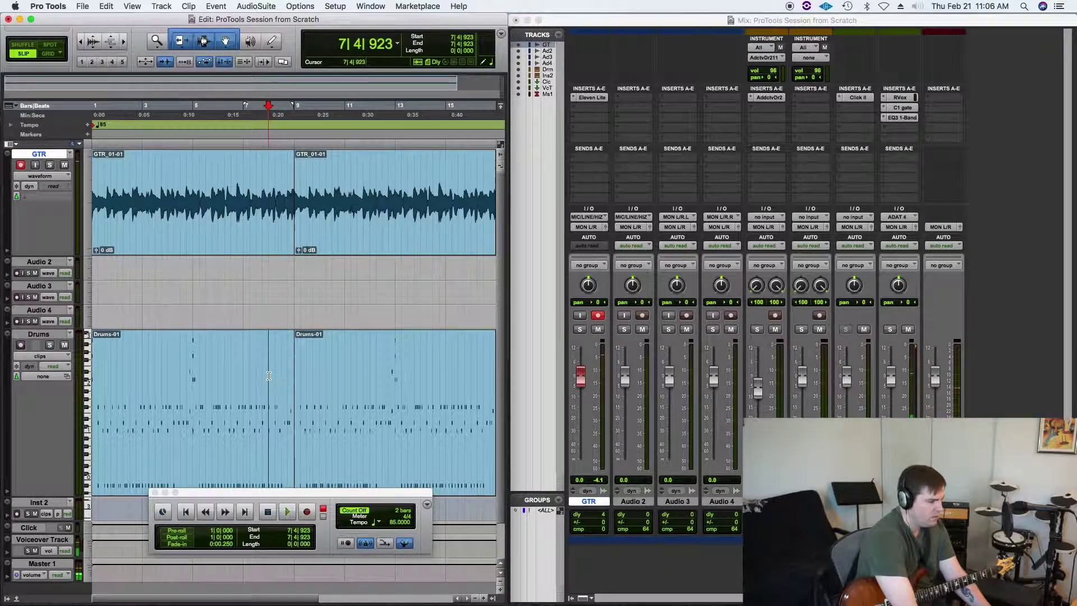
# - Play back from the session start and from 8|2|792, then zoom out to the whole arrangement
pyautogui.press('Return')
pyautogui.press('space')
pyautogui.press('space')
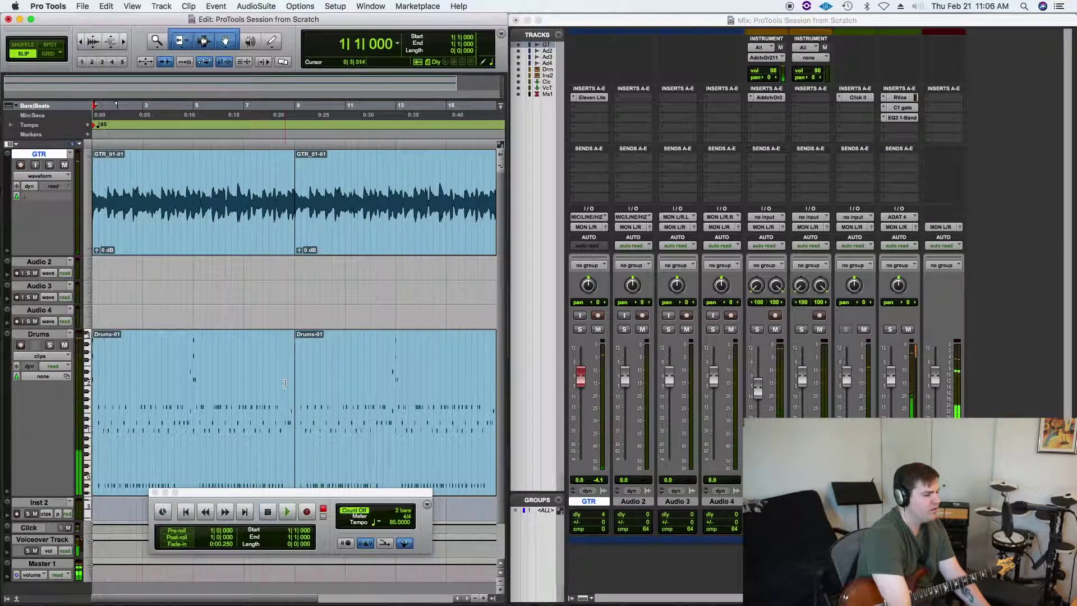
pyautogui.click(281, 381)
pyautogui.press('space')
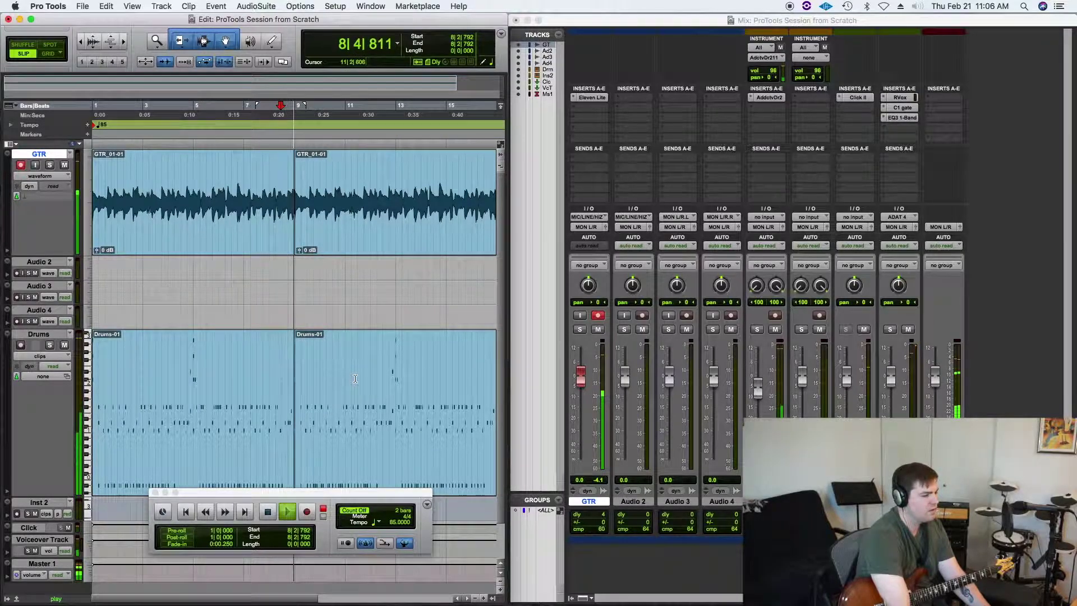
pyautogui.press('space')
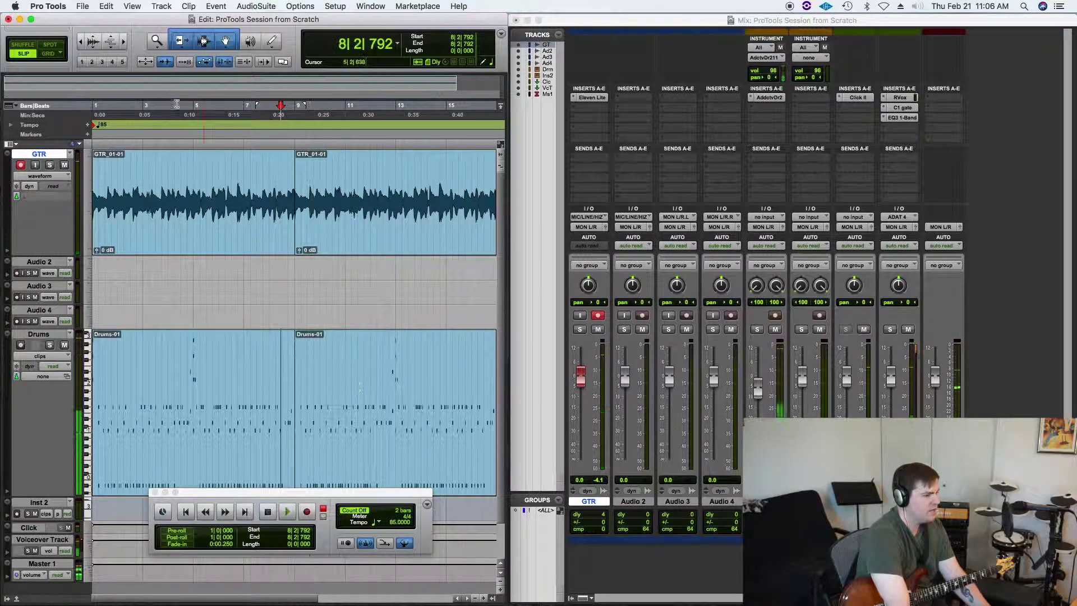
pyautogui.doubleClick(156, 43)
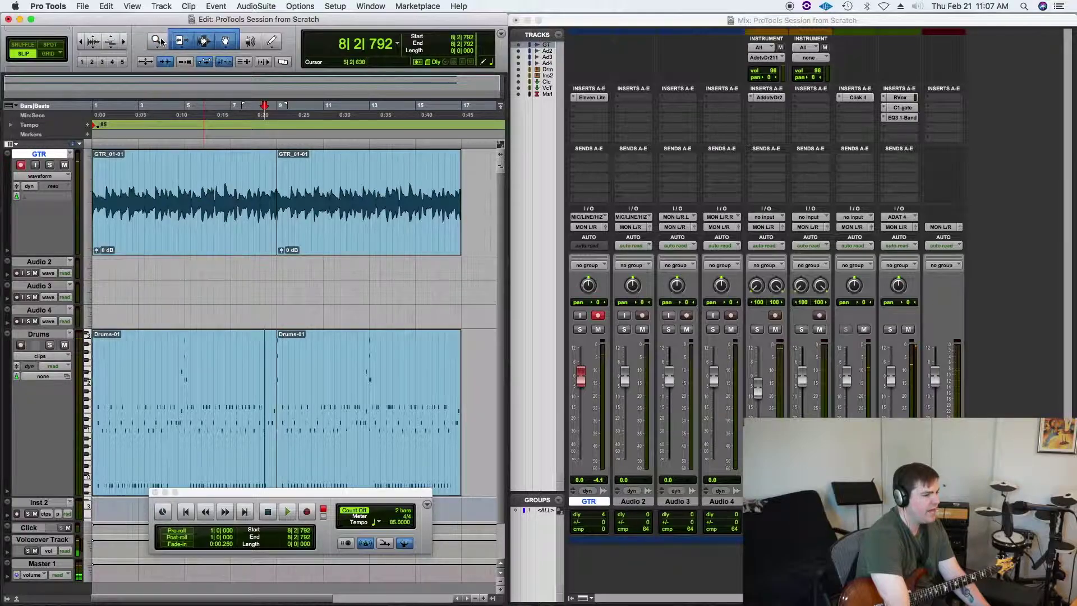
# - Rename the Audio 2 track to 'Lead GTR'
pyautogui.click(158, 42)
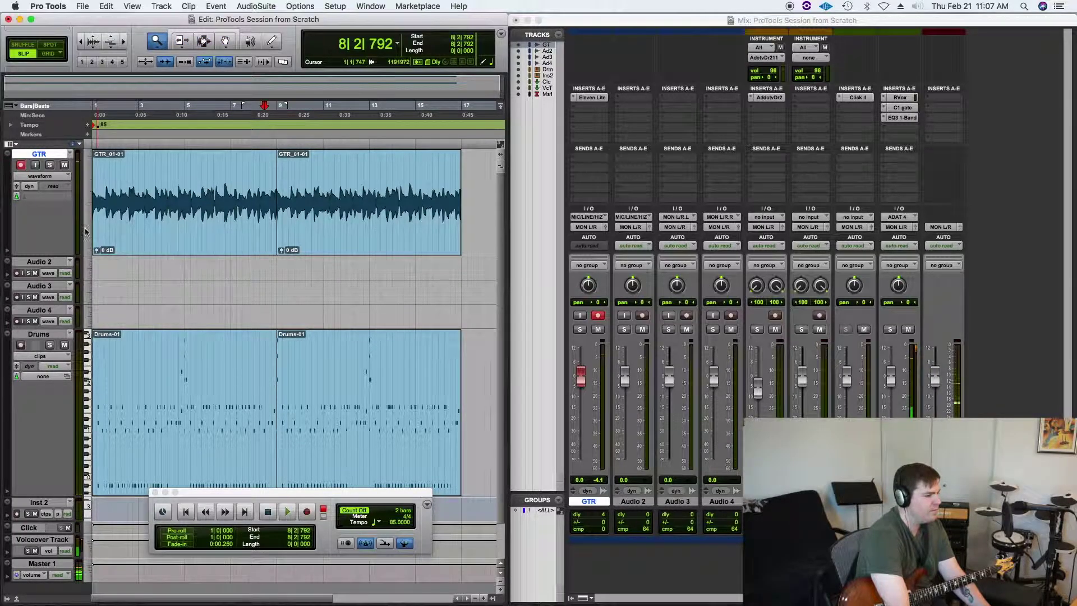
pyautogui.doubleClick(40, 262)
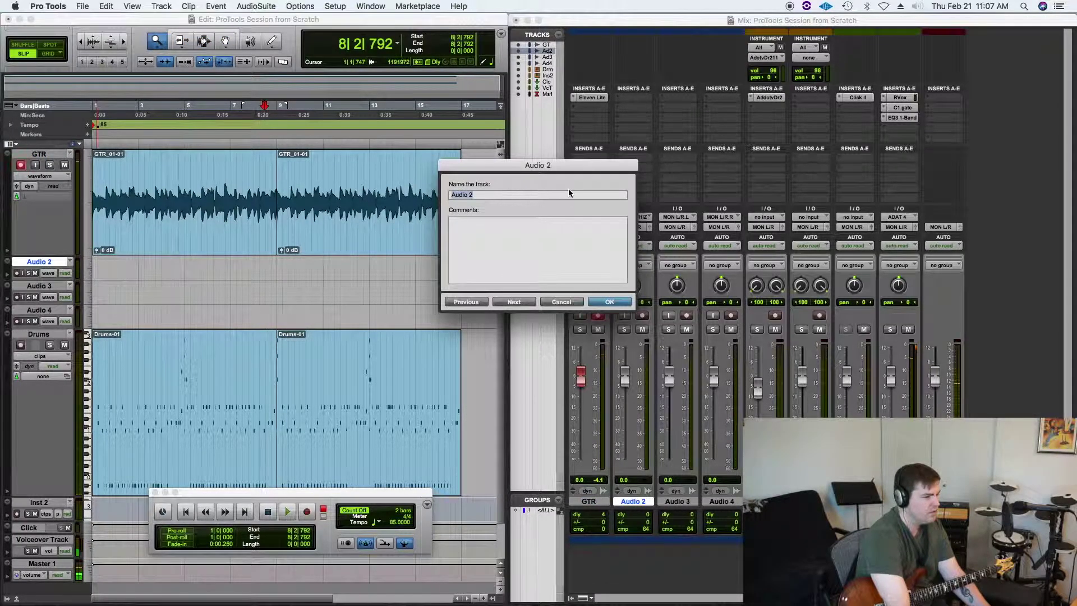
pyautogui.click(508, 195)
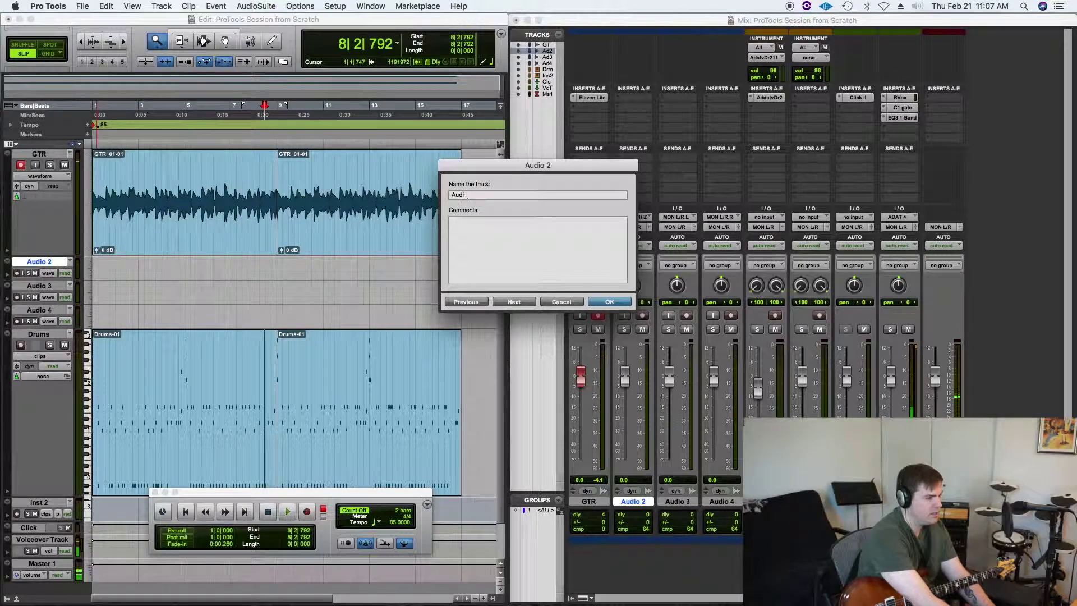
pyautogui.press('BackSpace')
pyautogui.press('BackSpace')
pyautogui.press('BackSpace')
pyautogui.press('BackSpace')
pyautogui.write('Lead ')
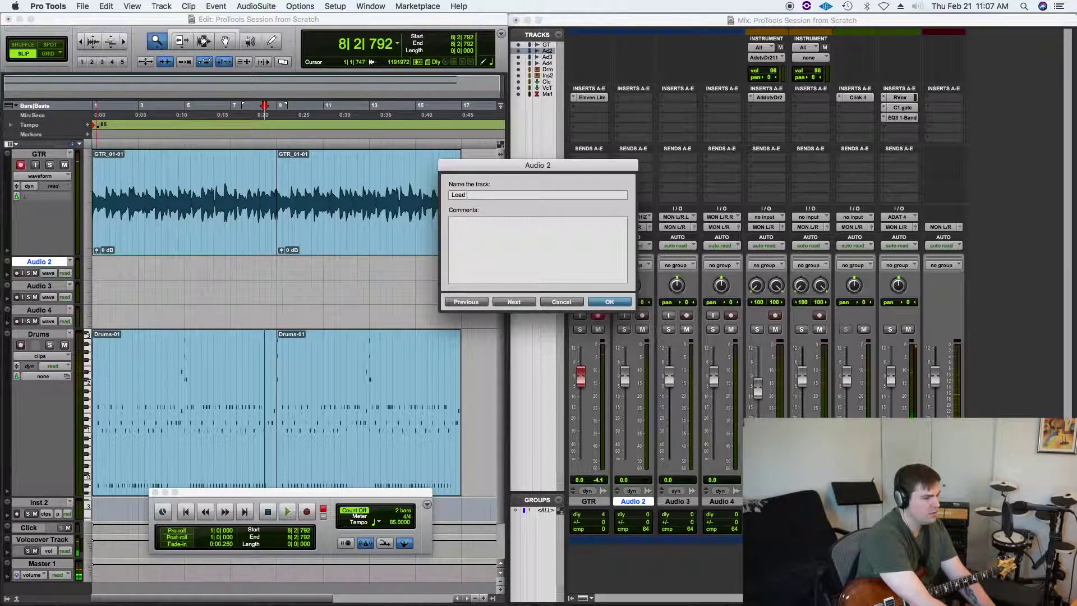
pyautogui.write('GTR')
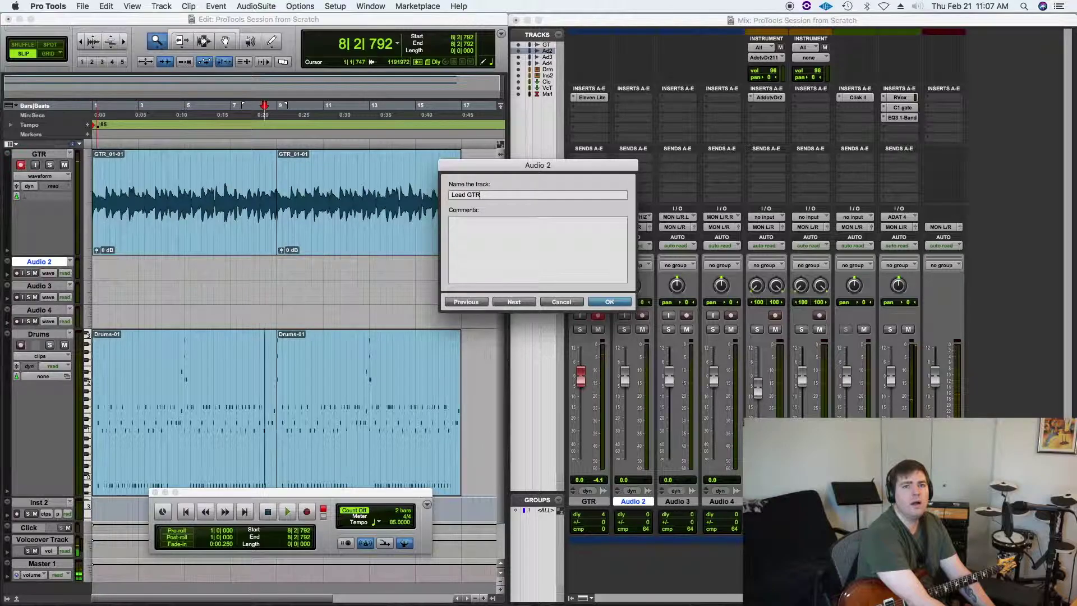
pyautogui.press('Return')
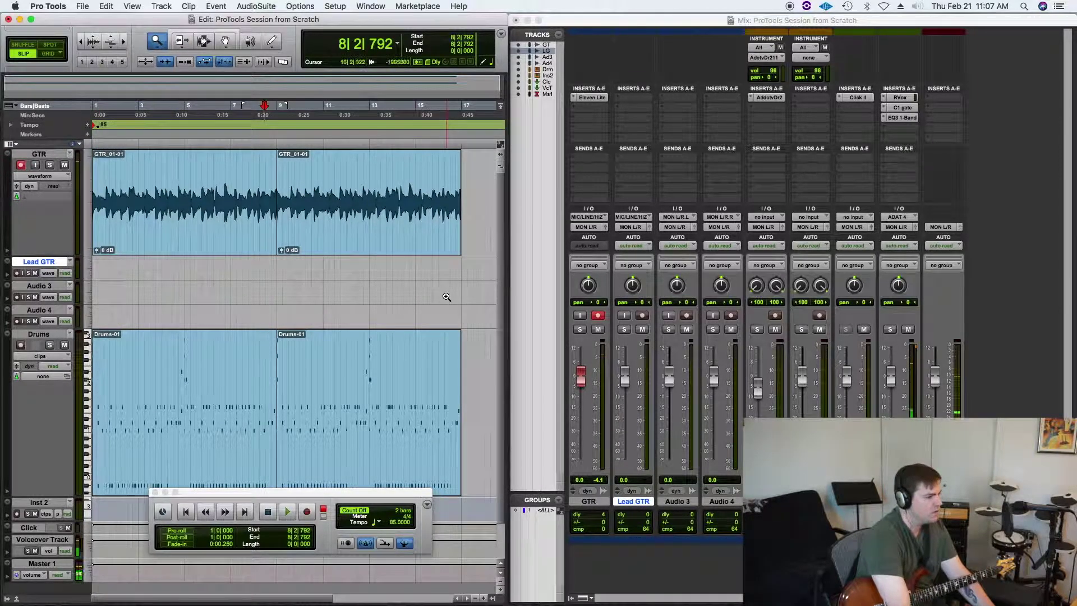
# - Disarm GTR and turn on input monitoring for Lead GTR, keeping the MIC/LINE/HIZ input
pyautogui.hotkey('F6', 'F7')
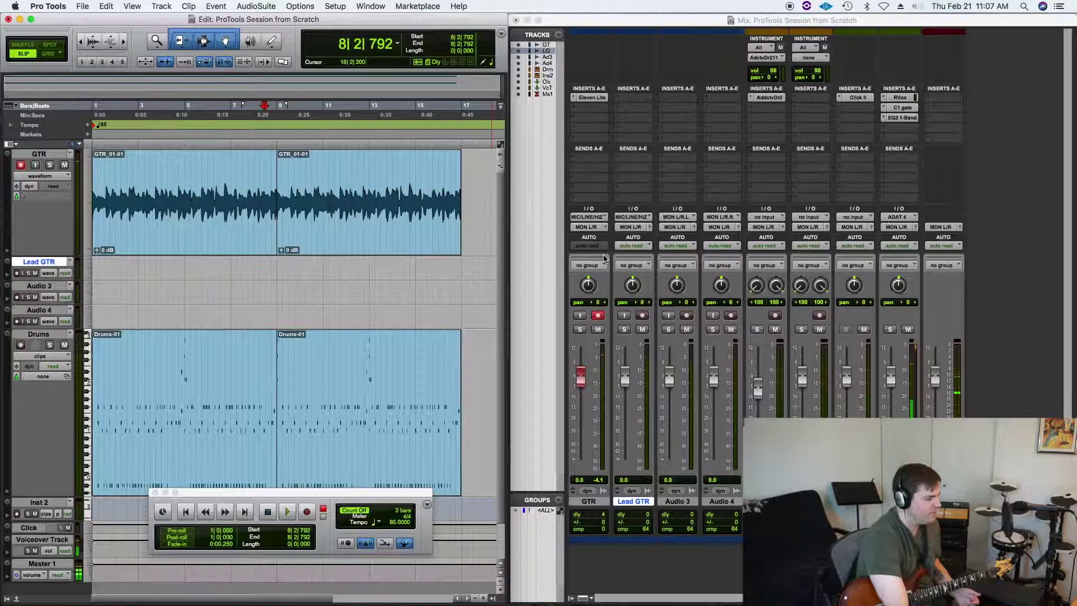
pyautogui.click(598, 315)
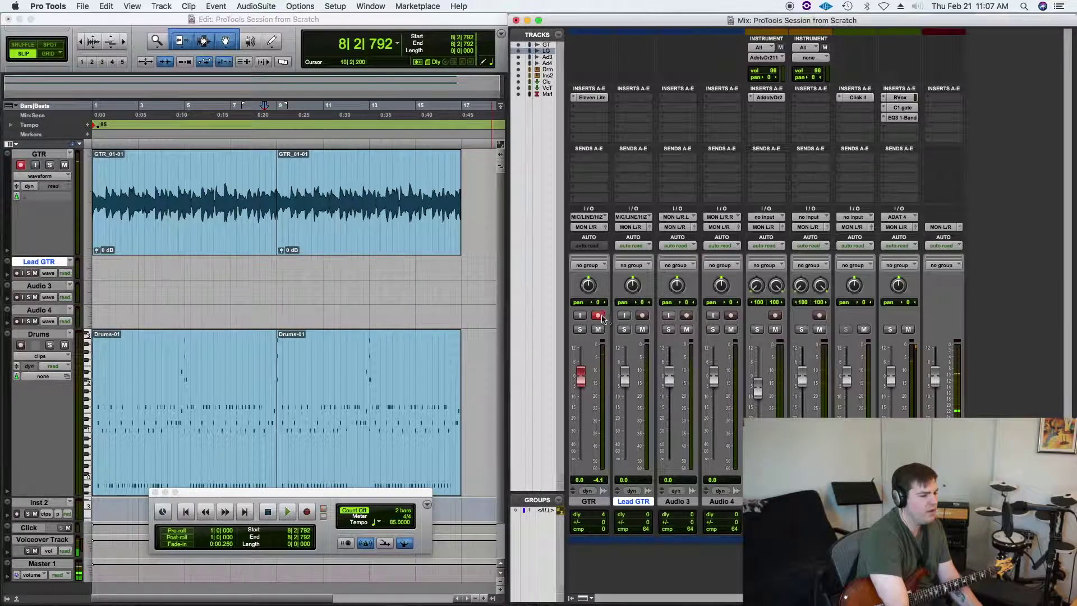
pyautogui.click(641, 219)
pyautogui.click(630, 319)
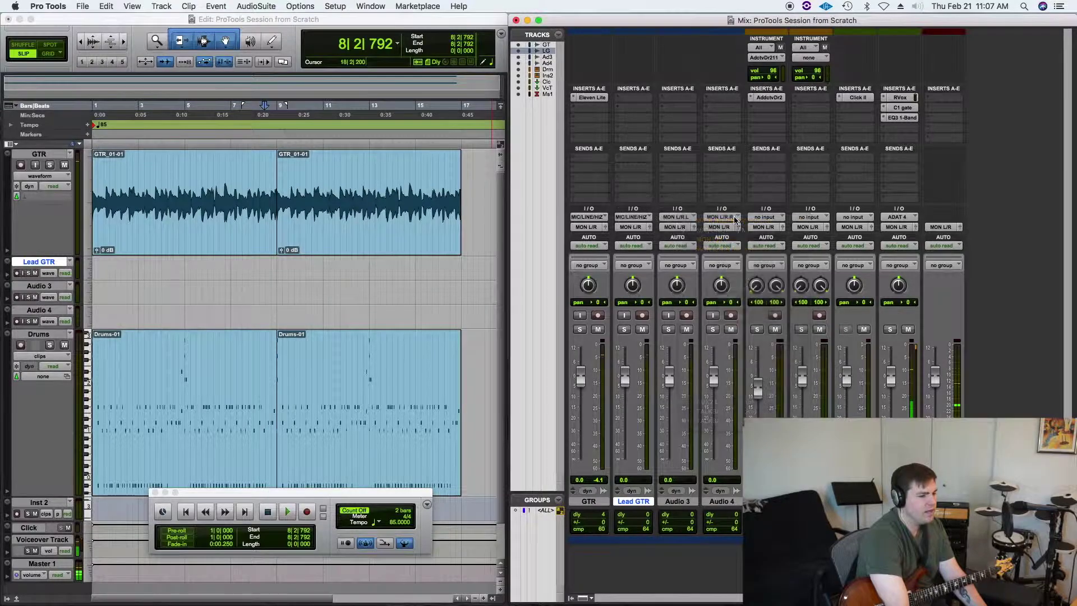
pyautogui.click(625, 316)
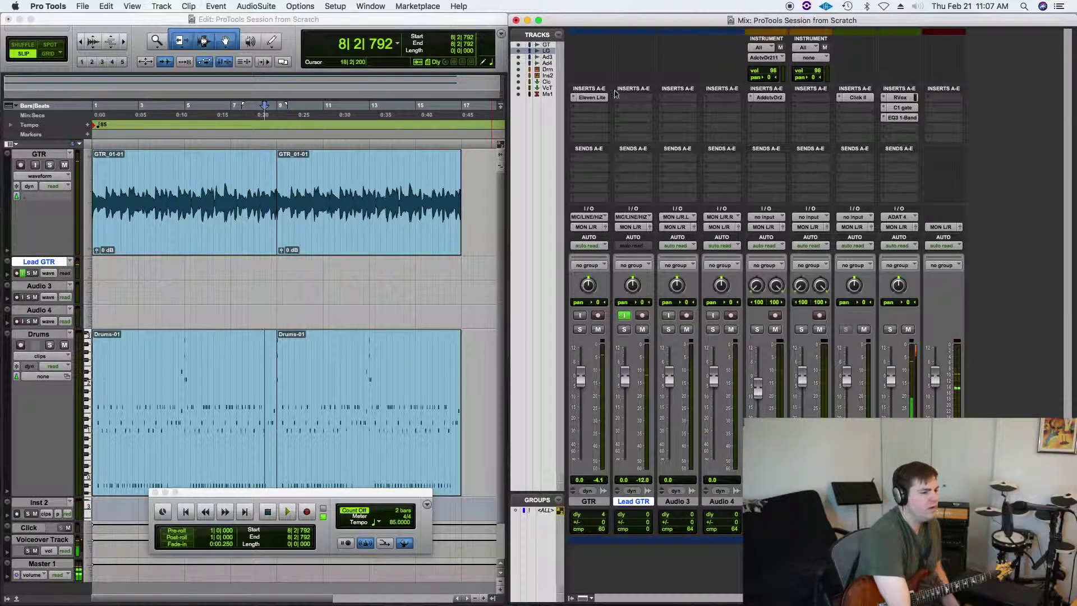
# - Browse Lead GTR's insert plug-in choices and back out without inserting anything
pyautogui.click(637, 99)
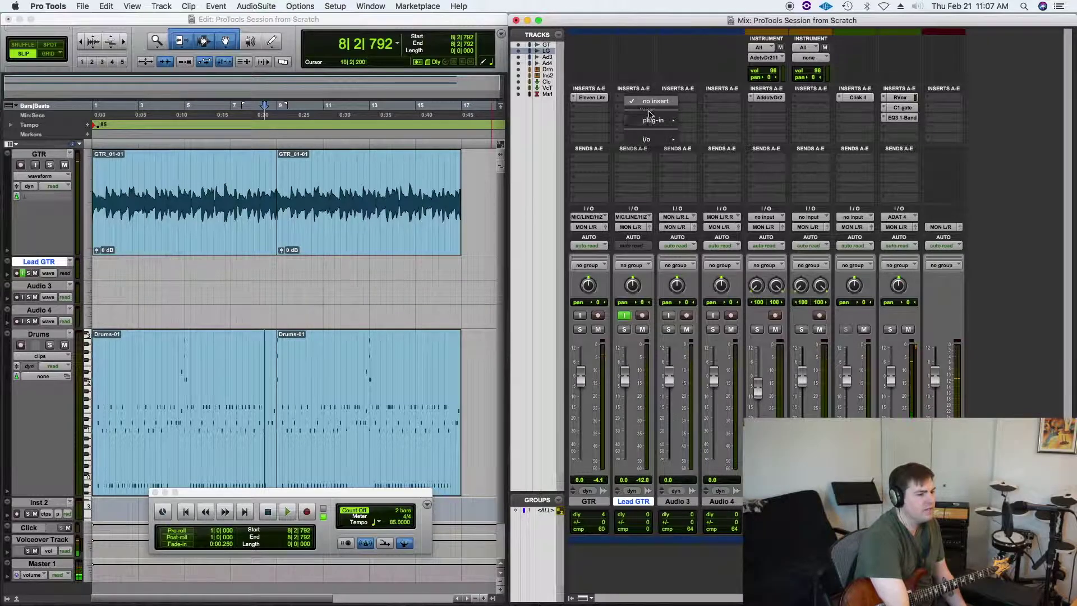
pyautogui.moveTo(651, 119)
pyautogui.moveTo(727, 124)
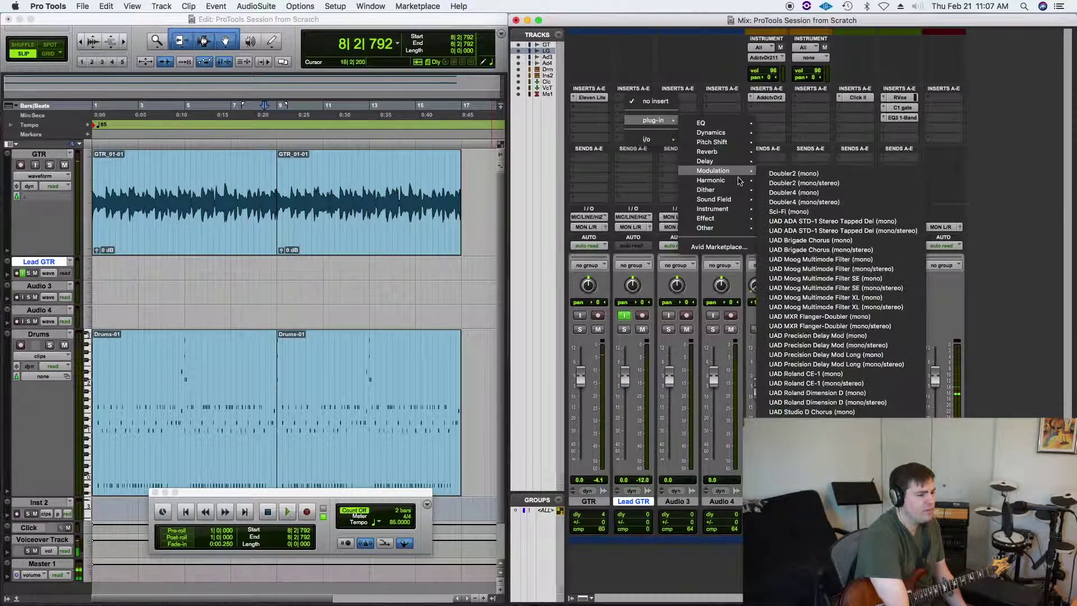
pyautogui.moveTo(724, 181)
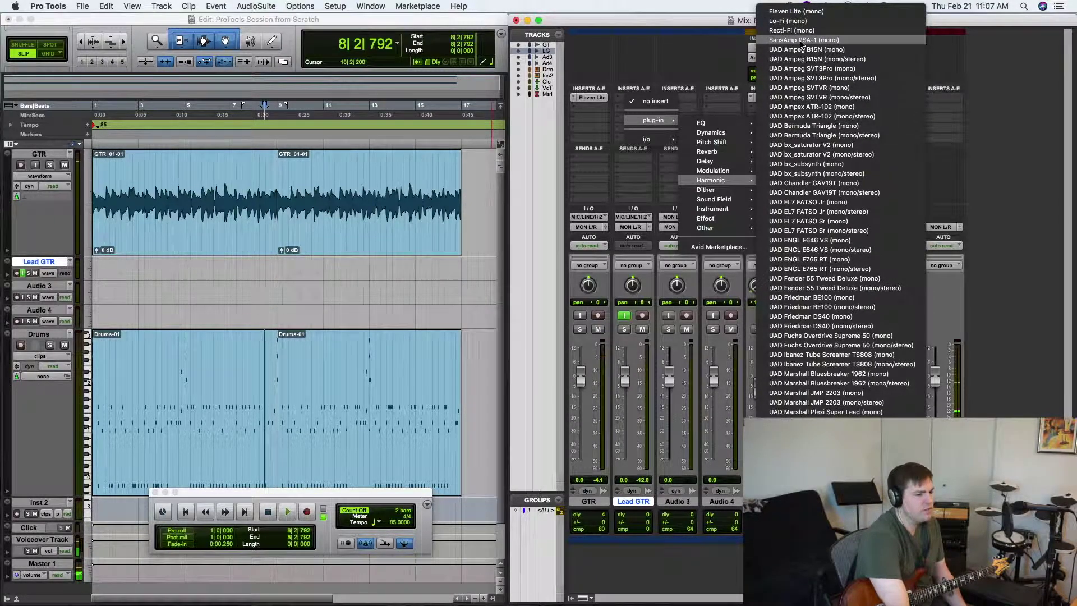
pyautogui.press('Escape')
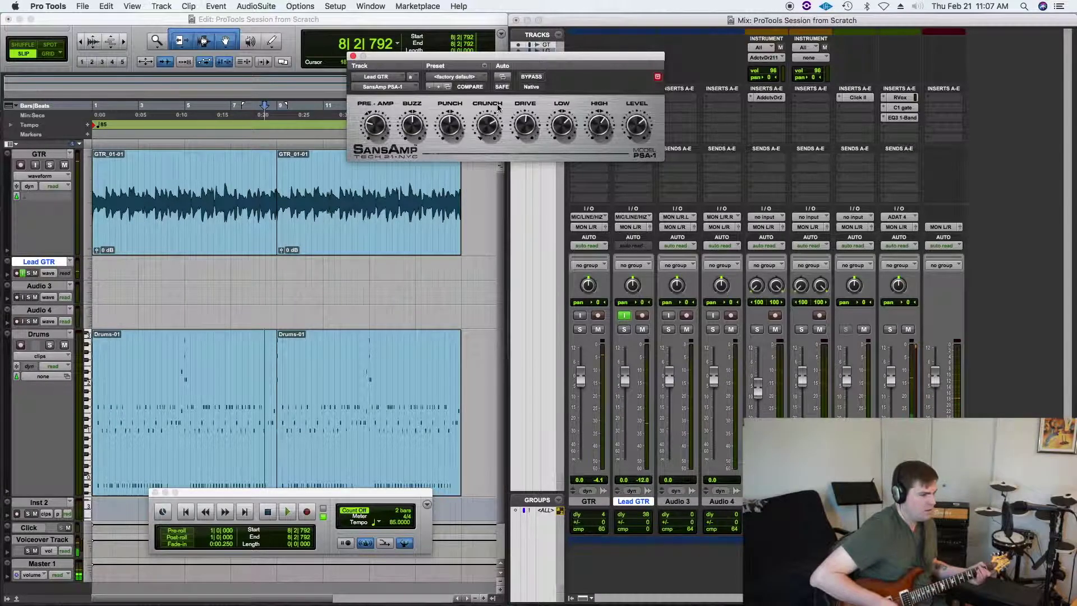
# - Load the Mid Clean 2 preset on the SansAmp PSA-1 and close its window
pyautogui.click(538, 79)
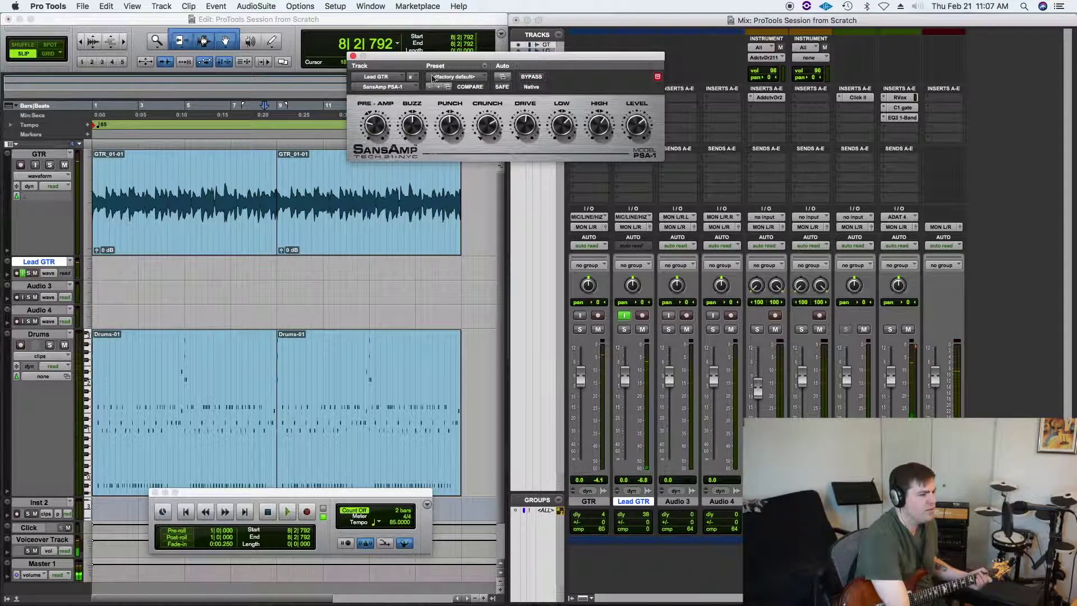
pyautogui.click(474, 78)
pyautogui.moveTo(476, 14)
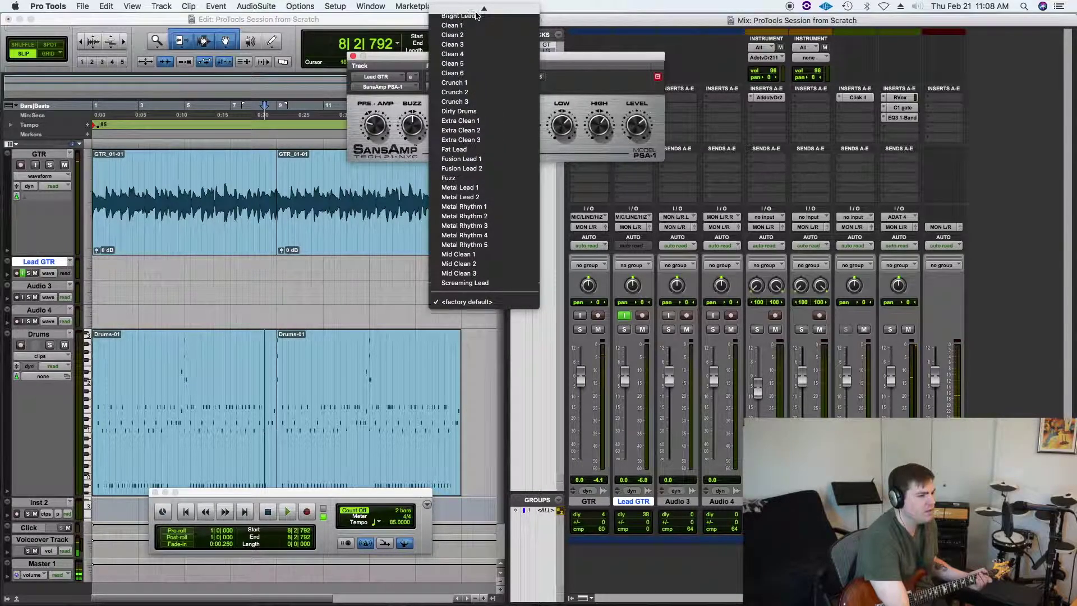
pyautogui.click(479, 75)
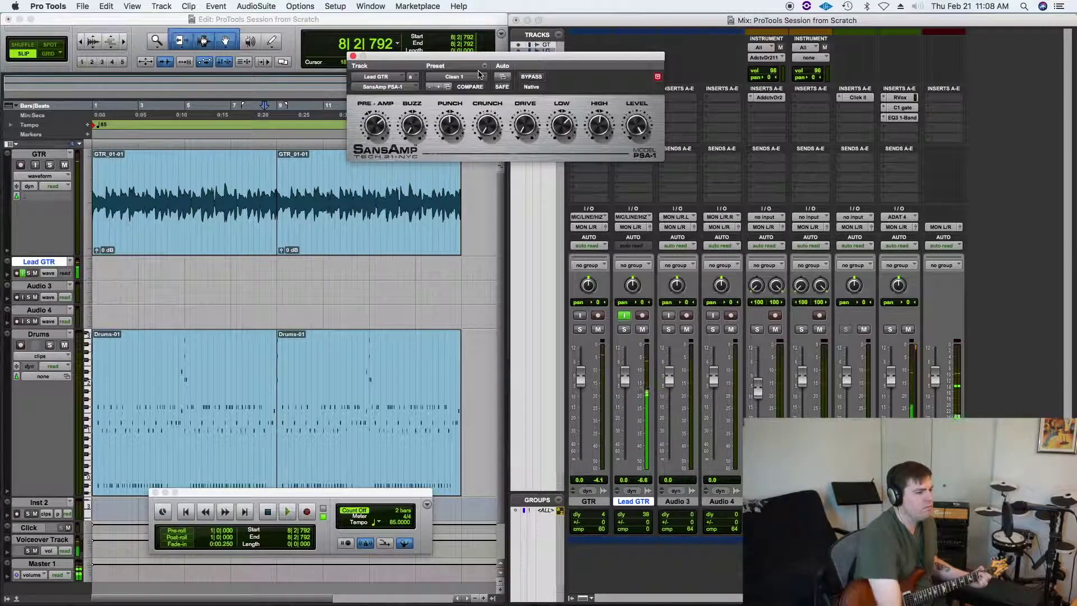
pyautogui.click(479, 75)
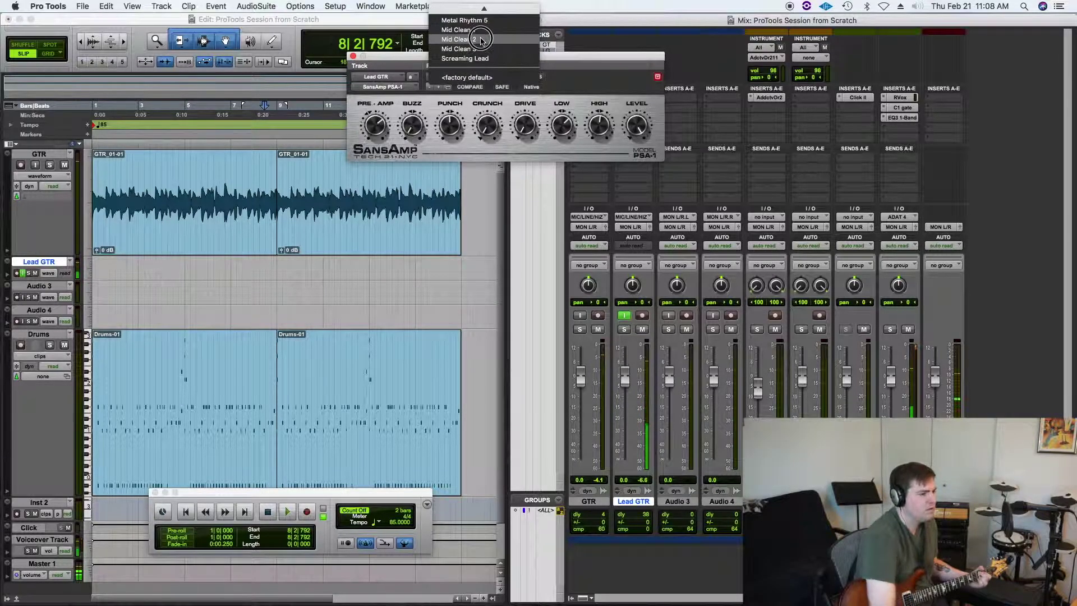
pyautogui.click(481, 40)
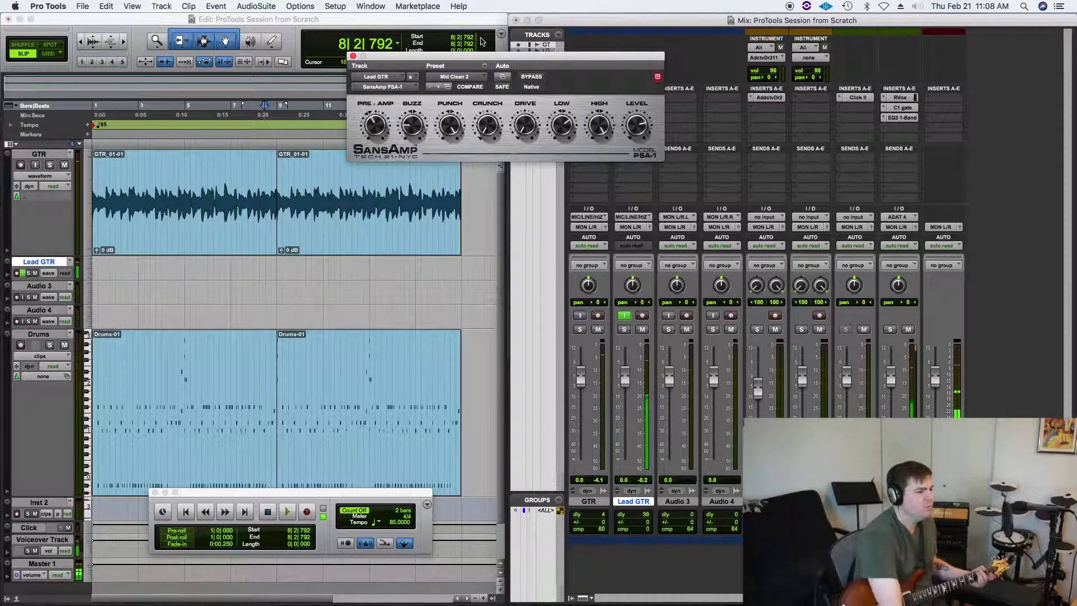
pyautogui.click(353, 55)
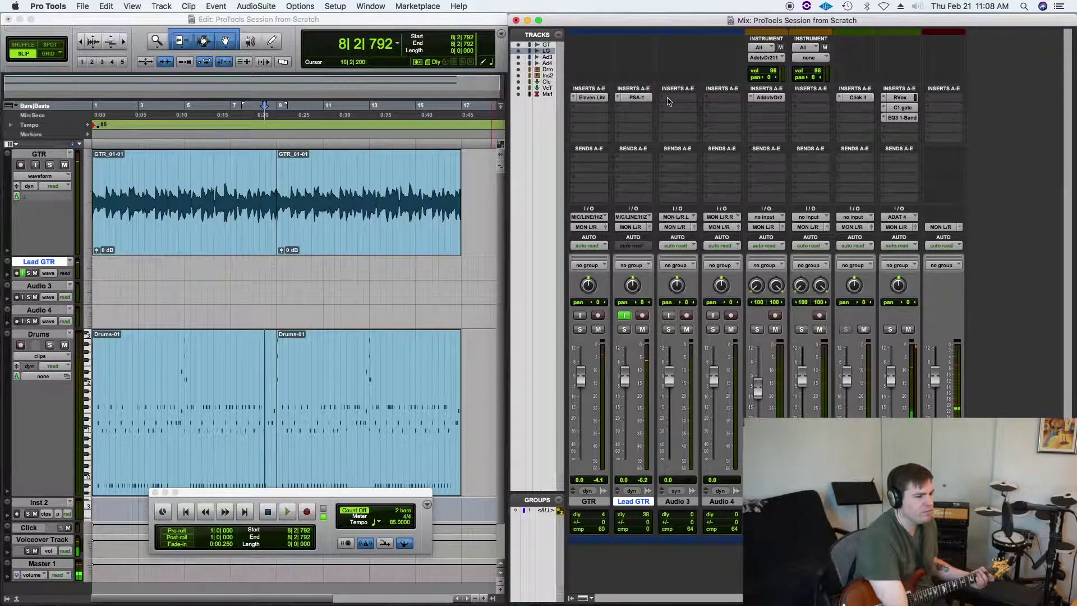
# - Insert Eleven Lite on Lead GTR and set its Amp Type to DC Vintage Crunch
pyautogui.click(622, 101)
pyautogui.moveTo(648, 98)
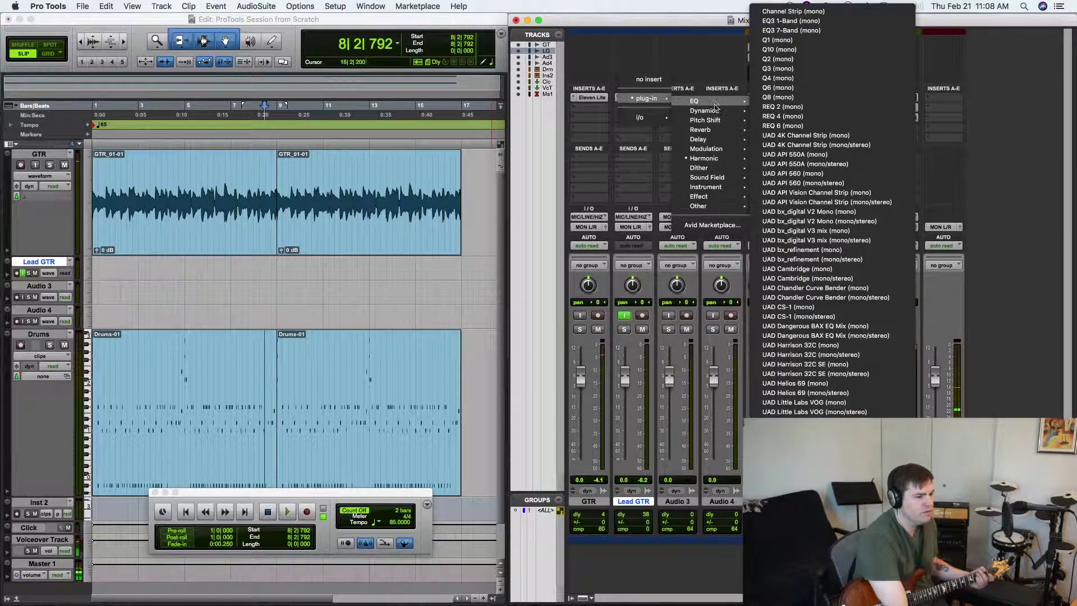
pyautogui.click(785, 68)
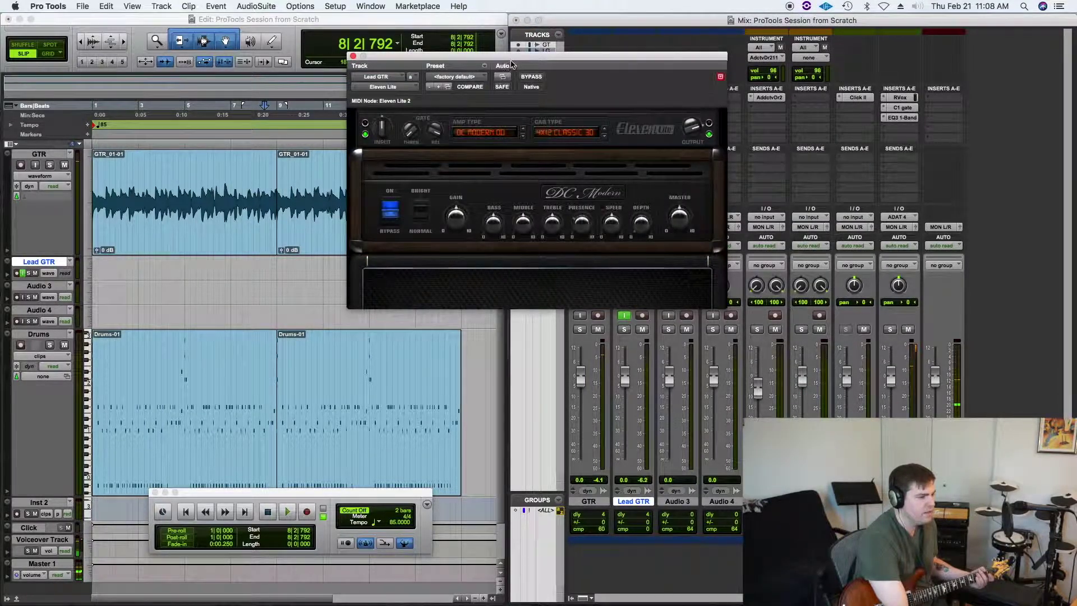
pyautogui.moveTo(522, 57); pyautogui.dragTo(418, 51)
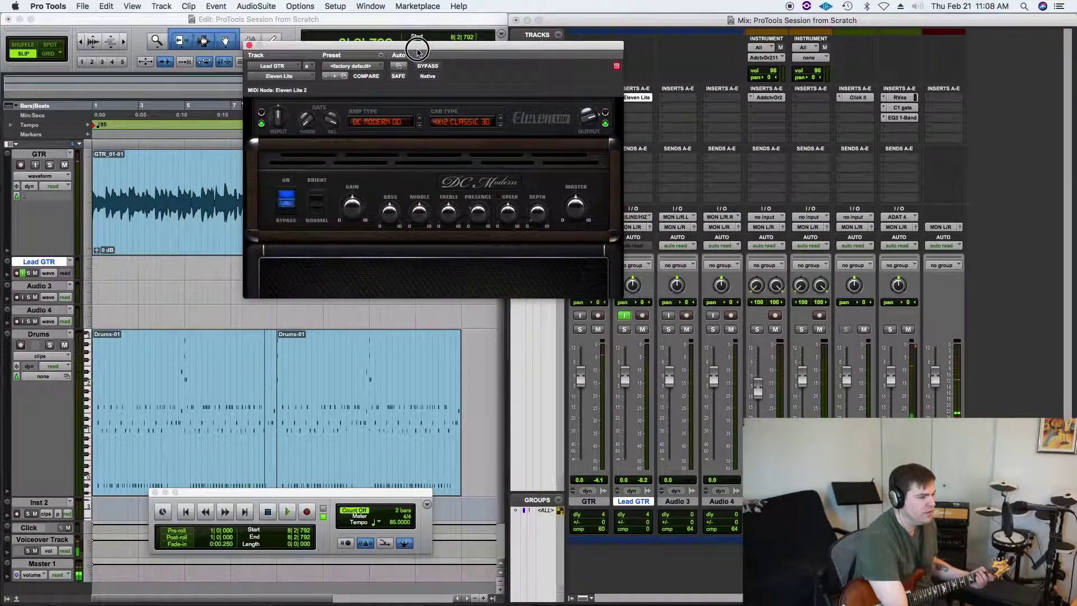
pyautogui.click(398, 124)
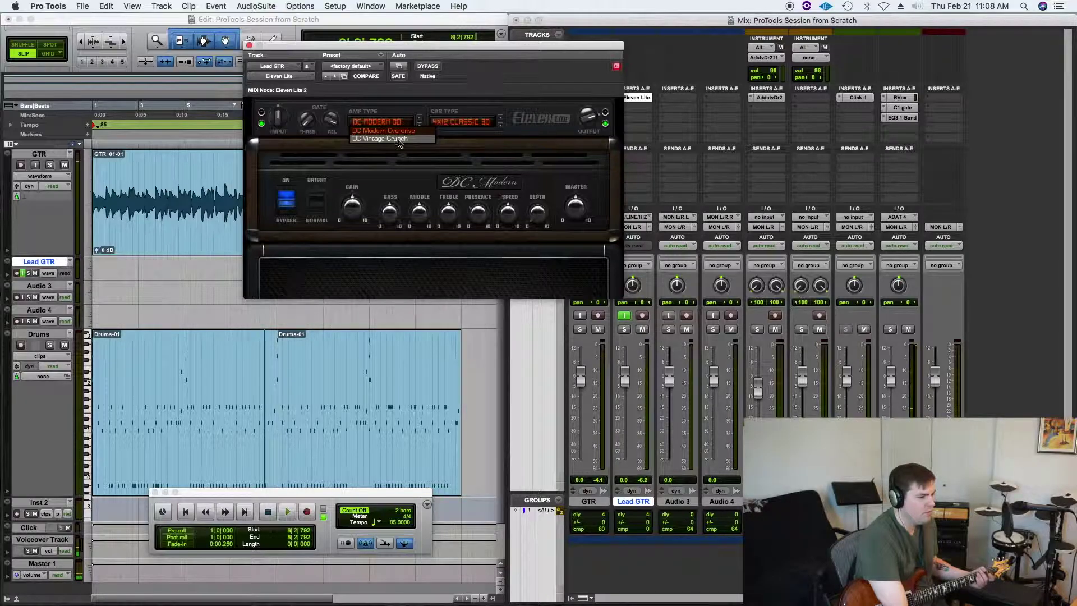
pyautogui.click(399, 139)
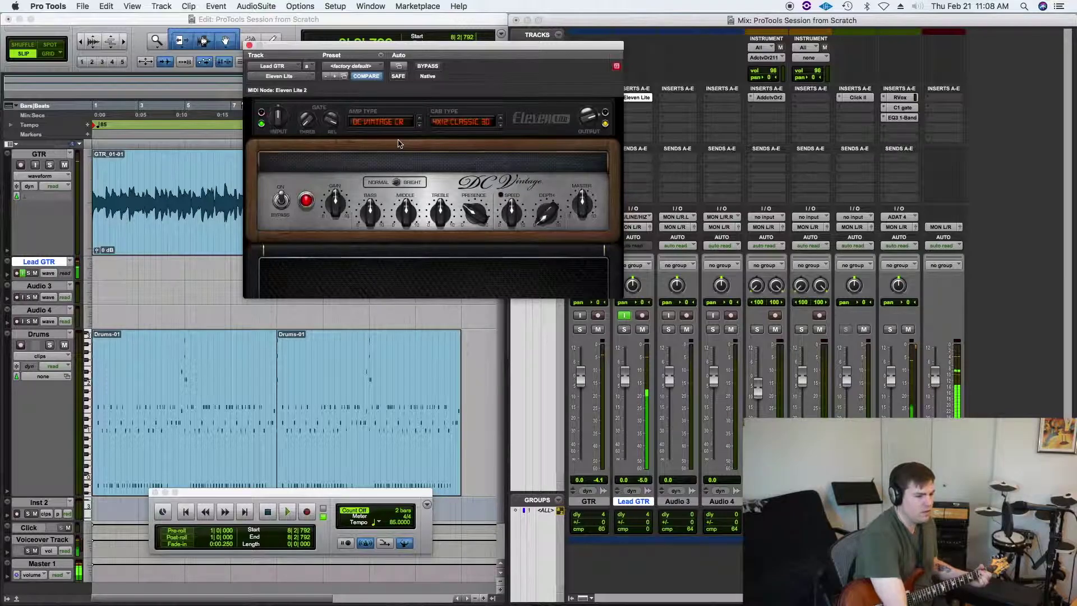
# - Lower the Lead GTR fader to -8.9 dB and play from the session start
pyautogui.moveTo(625, 375); pyautogui.dragTo(629, 397)
pyautogui.press('Return')
pyautogui.press('space')
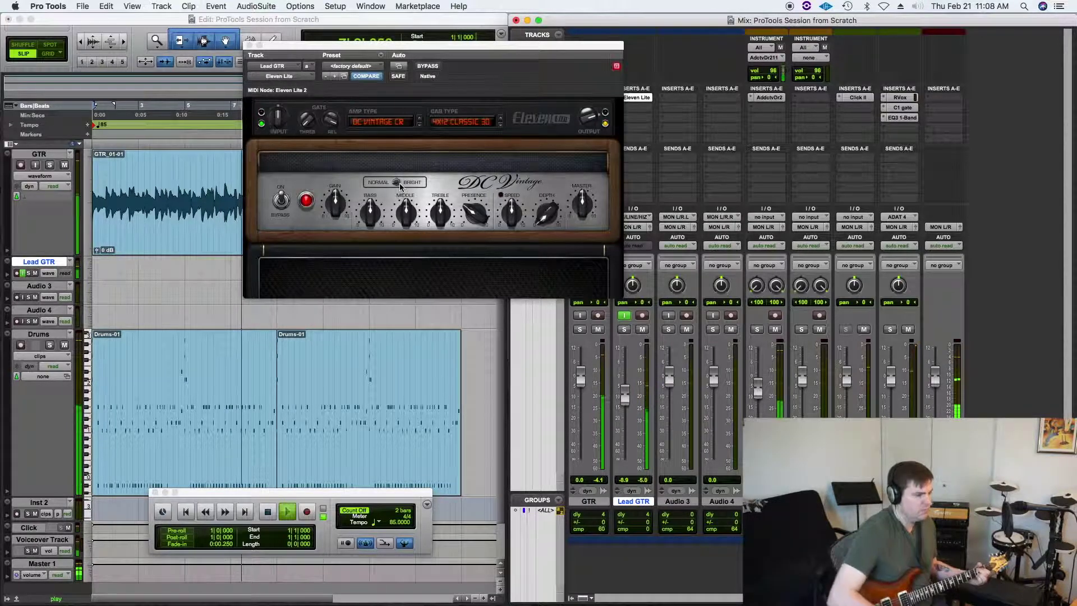
# - Stop playback and adjust the Eleven Lite Depth knob, then turn down its Speed
pyautogui.press('space')
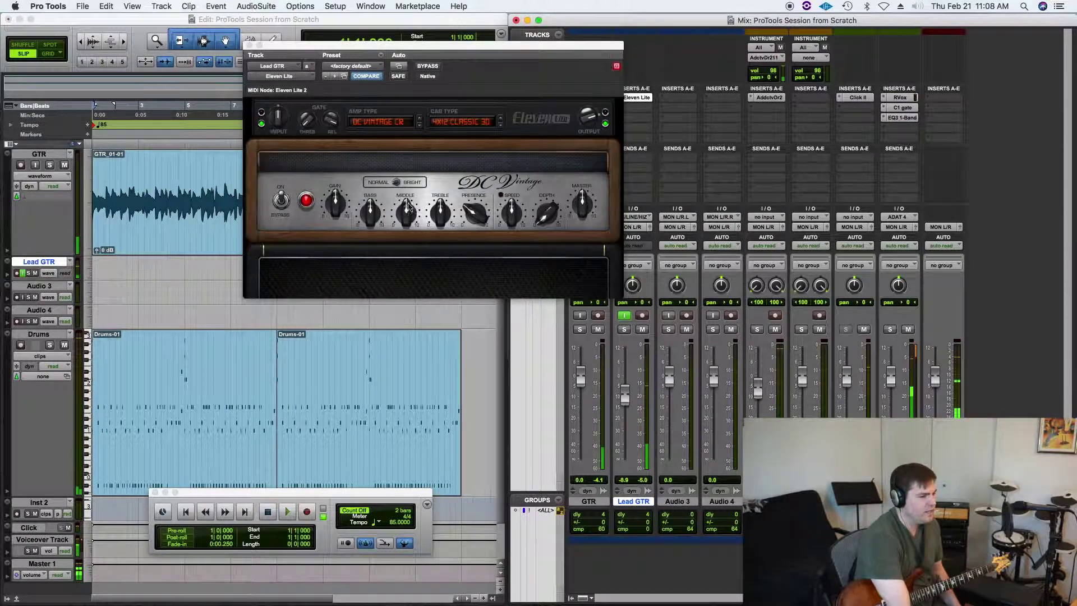
pyautogui.click(129, 263)
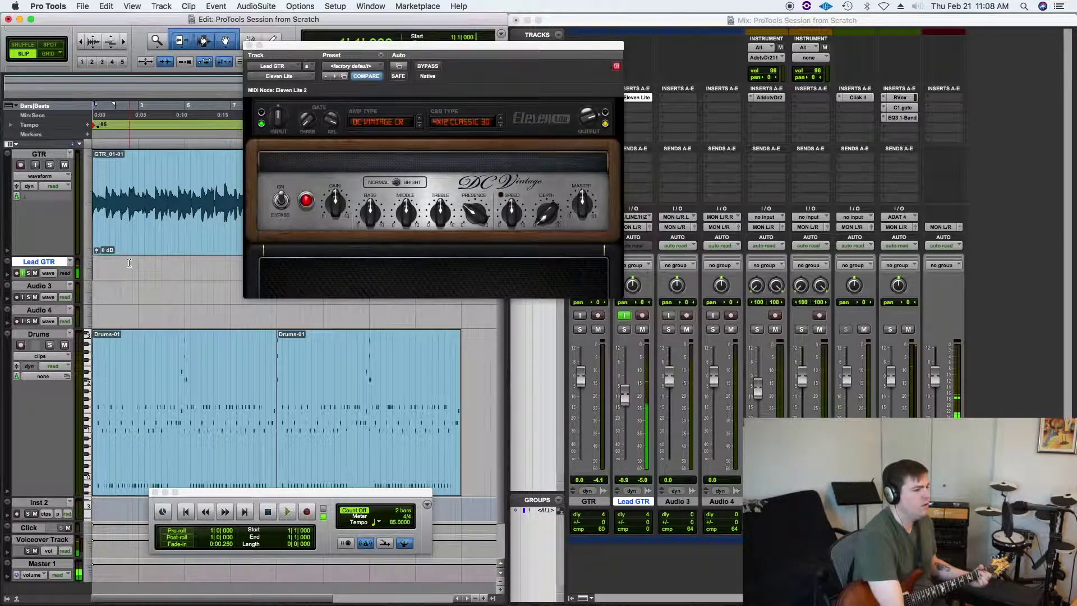
pyautogui.click(501, 201)
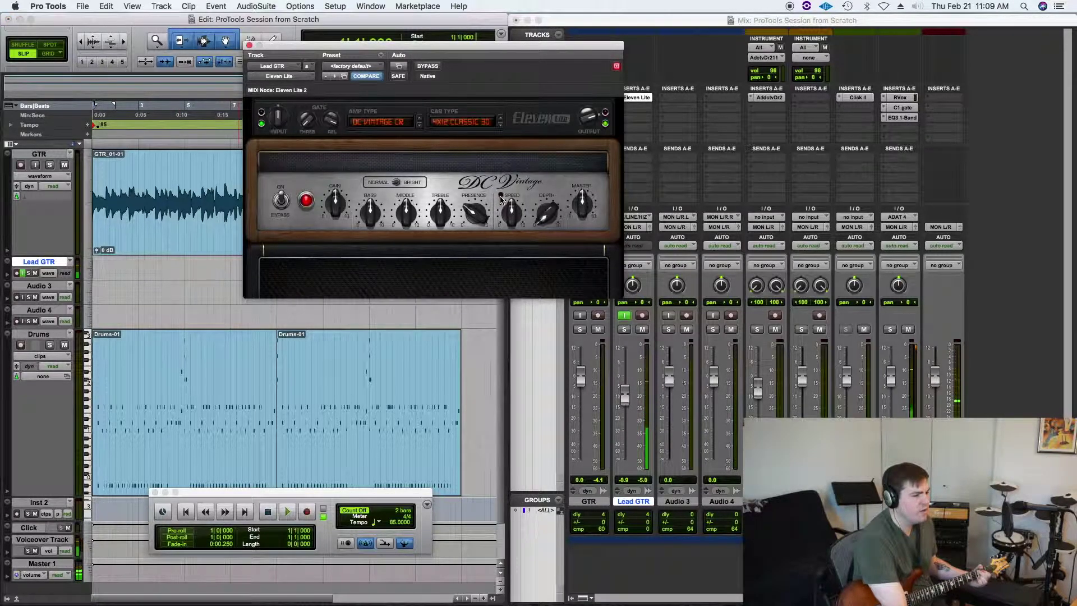
pyautogui.moveTo(542, 224); pyautogui.dragTo(538, 194)
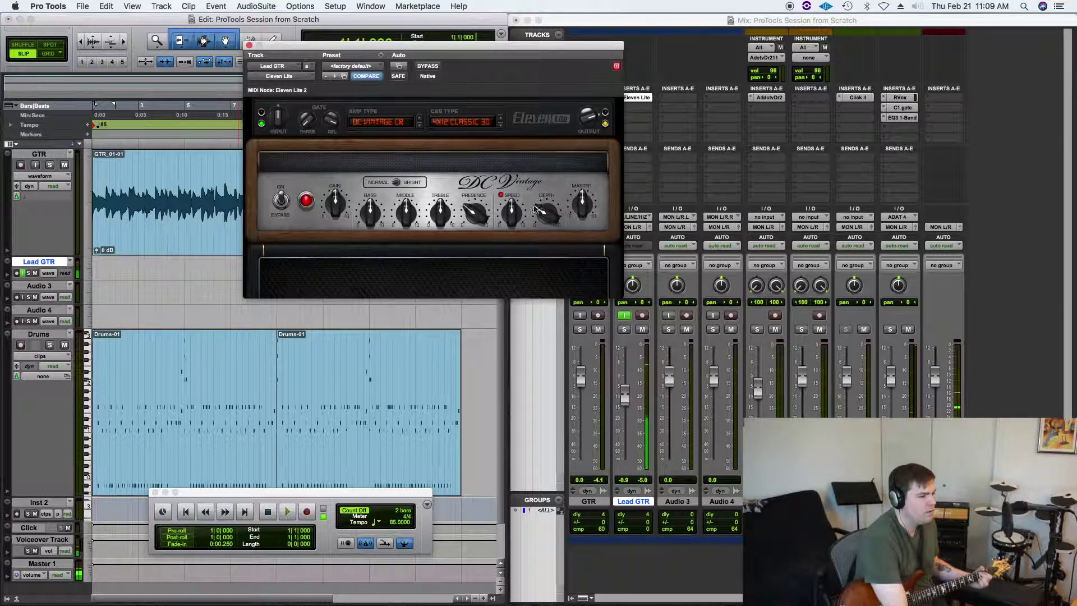
pyautogui.moveTo(535, 210); pyautogui.dragTo(539, 187)
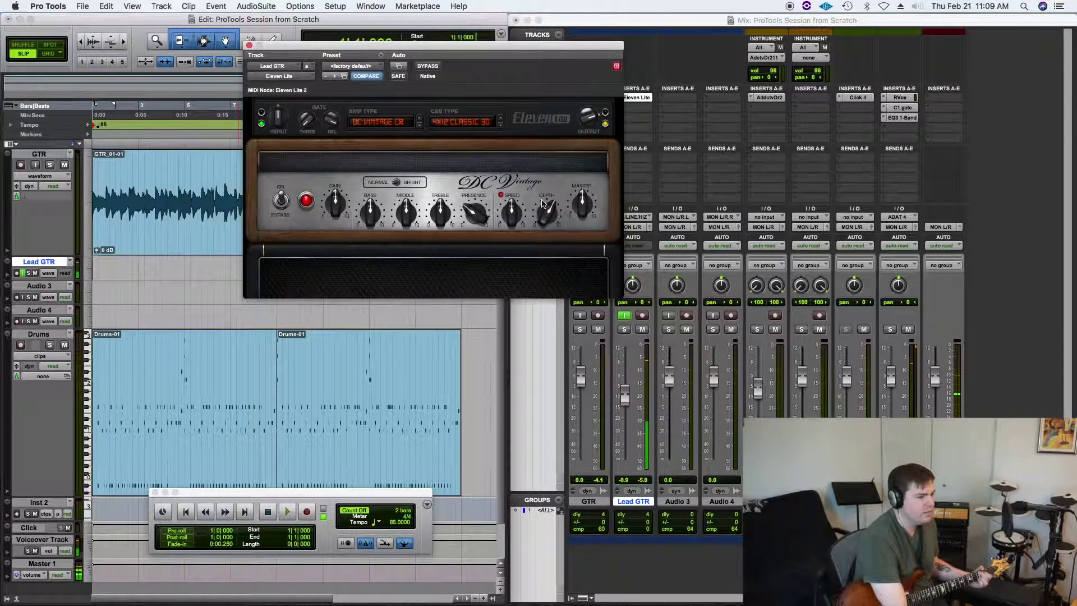
pyautogui.moveTo(554, 214); pyautogui.dragTo(509, 223)
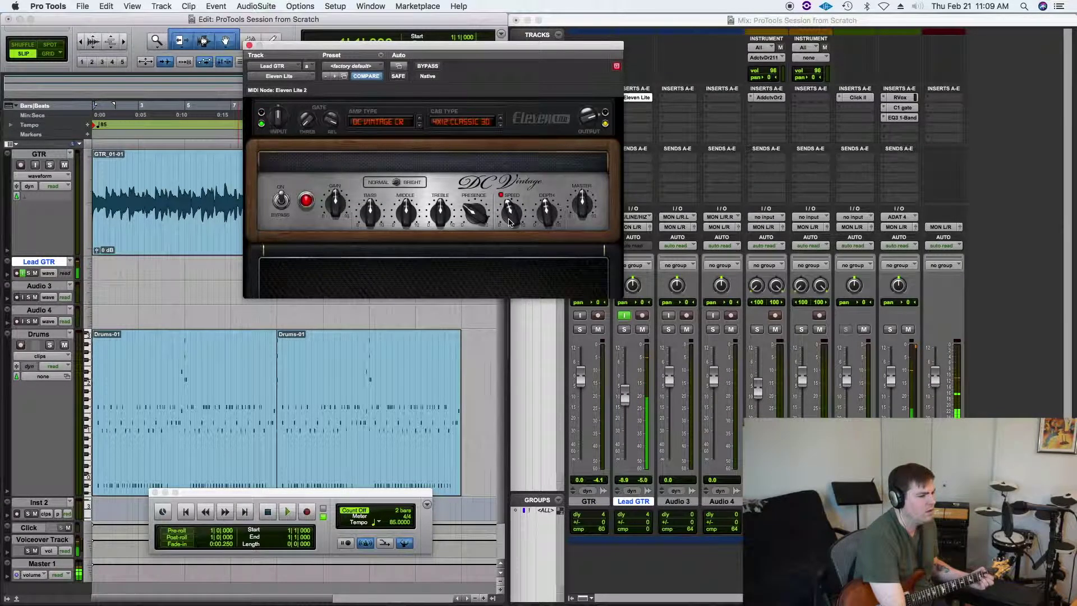
pyautogui.moveTo(508, 217); pyautogui.dragTo(507, 230)
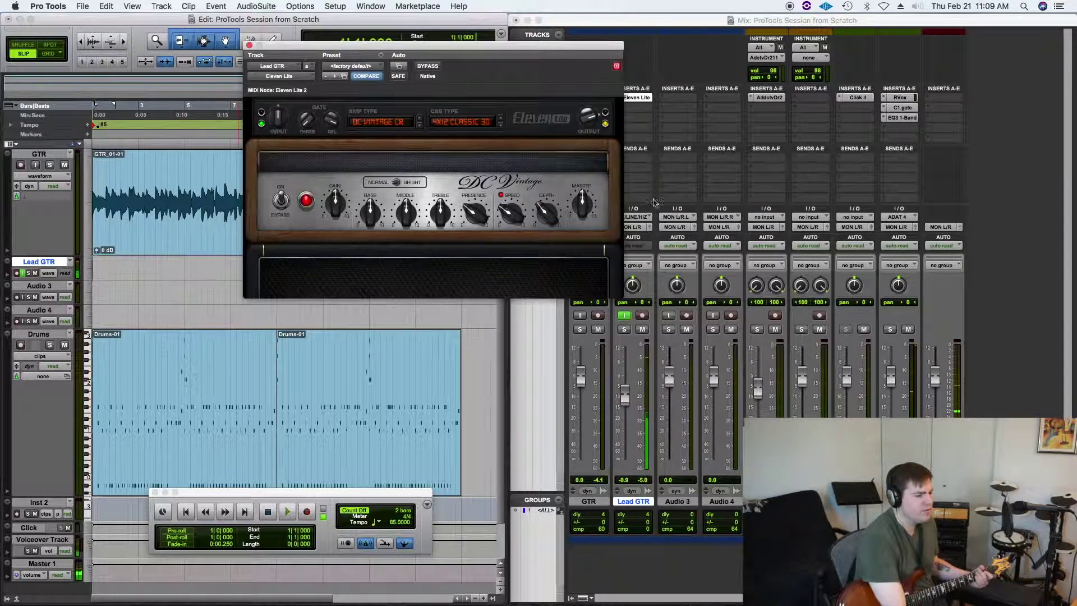
# - Record a Lead GTR_01 take with input monitoring off, then close the Eleven Lite window
pyautogui.click(624, 316)
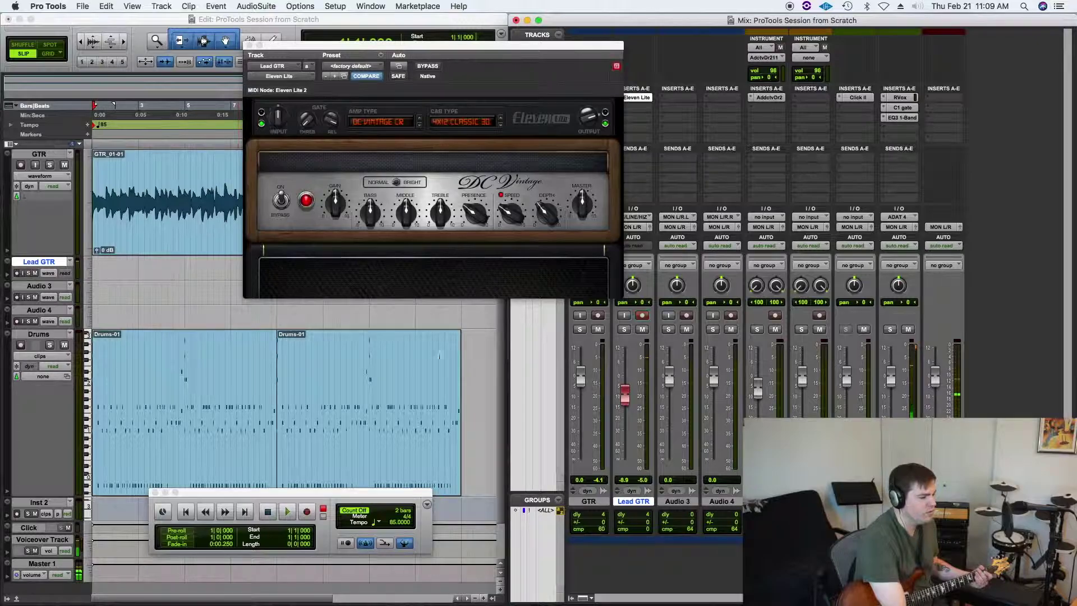
pyautogui.click(306, 513)
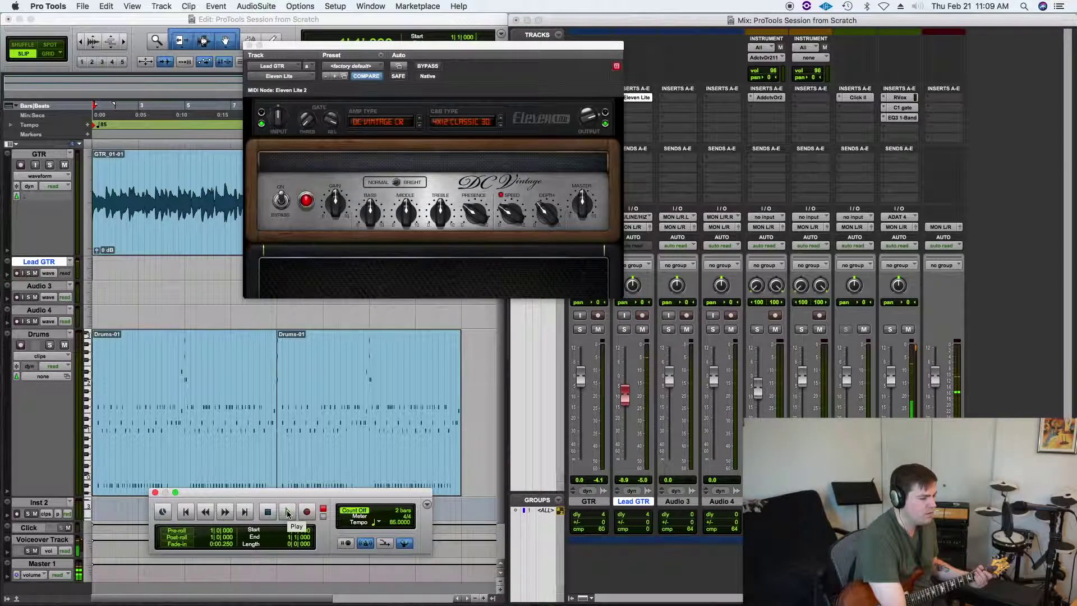
pyautogui.click(287, 513)
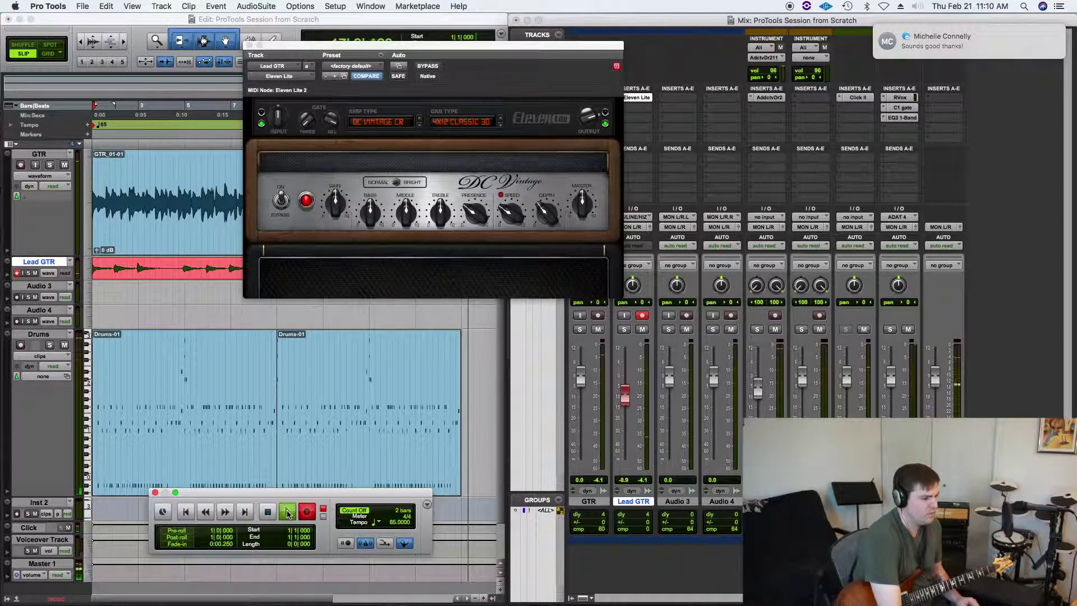
pyautogui.click(288, 515)
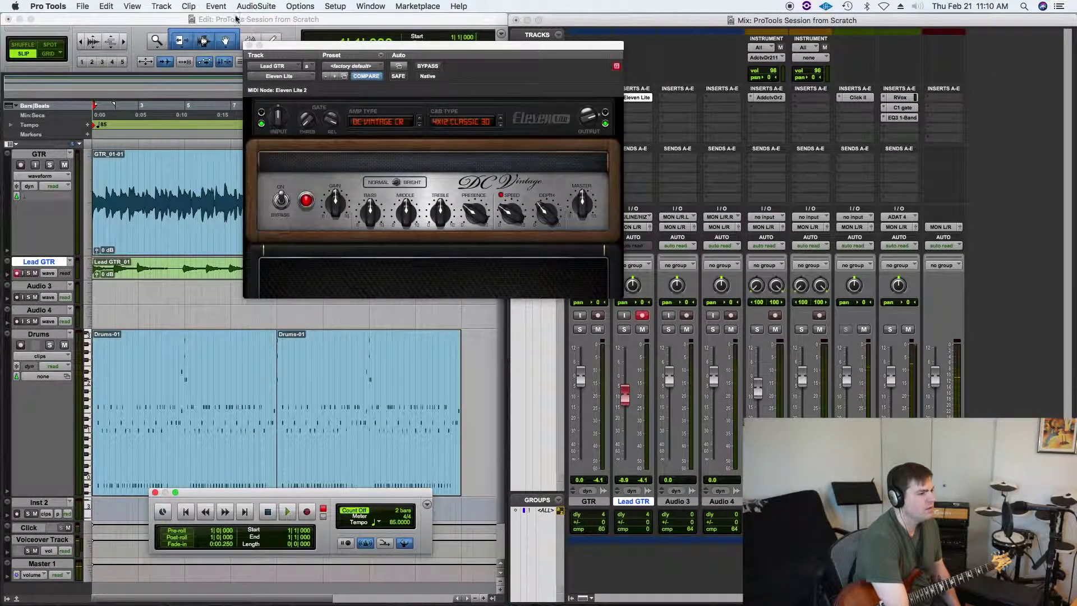
pyautogui.click(249, 46)
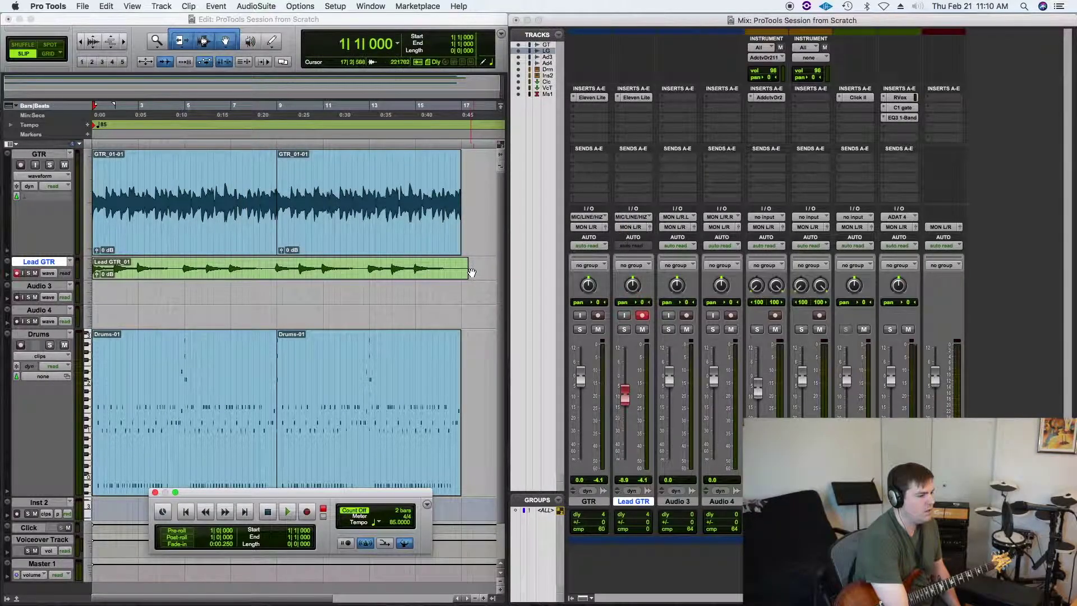
# - Trim Lead GTR_01 to end at bar 17, switch to Grid mode, and return to session start
pyautogui.click(472, 272)
pyautogui.moveTo(471, 272); pyautogui.dragTo(461, 272)
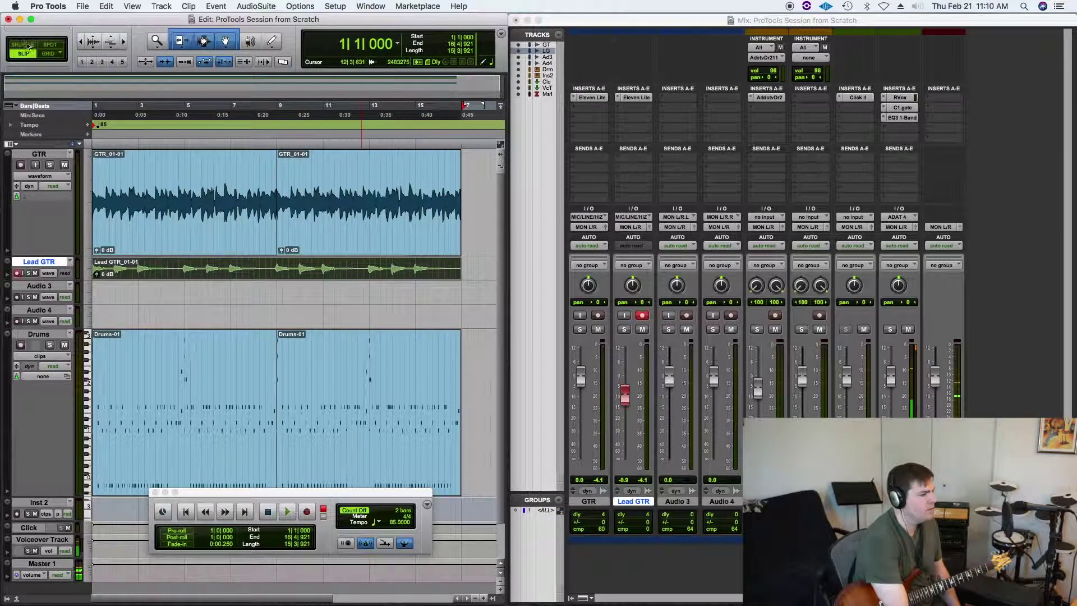
pyautogui.click(48, 54)
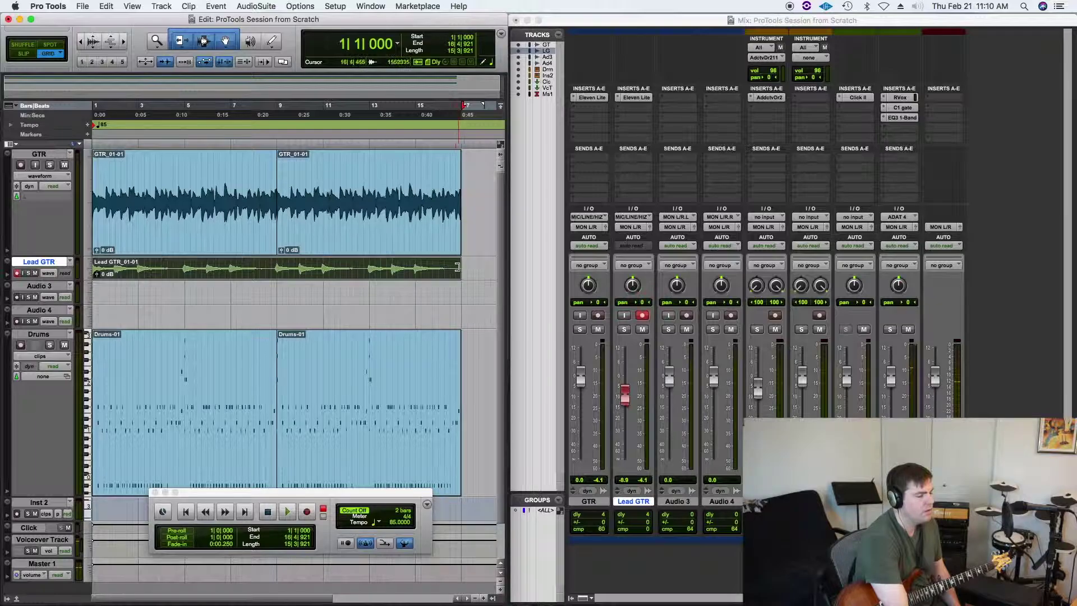
pyautogui.click(466, 294)
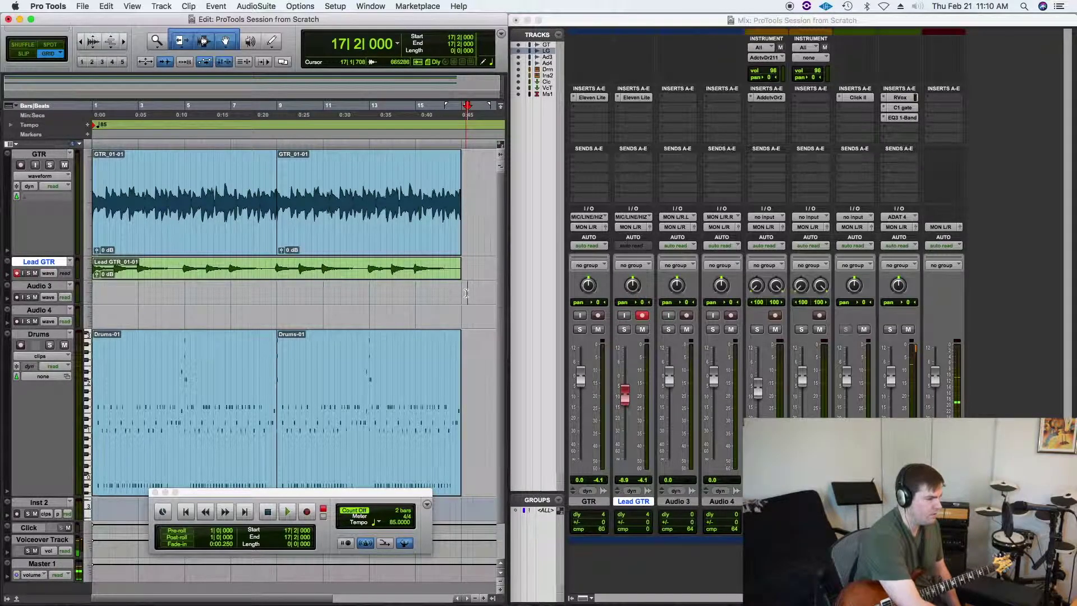
pyautogui.press('Return')
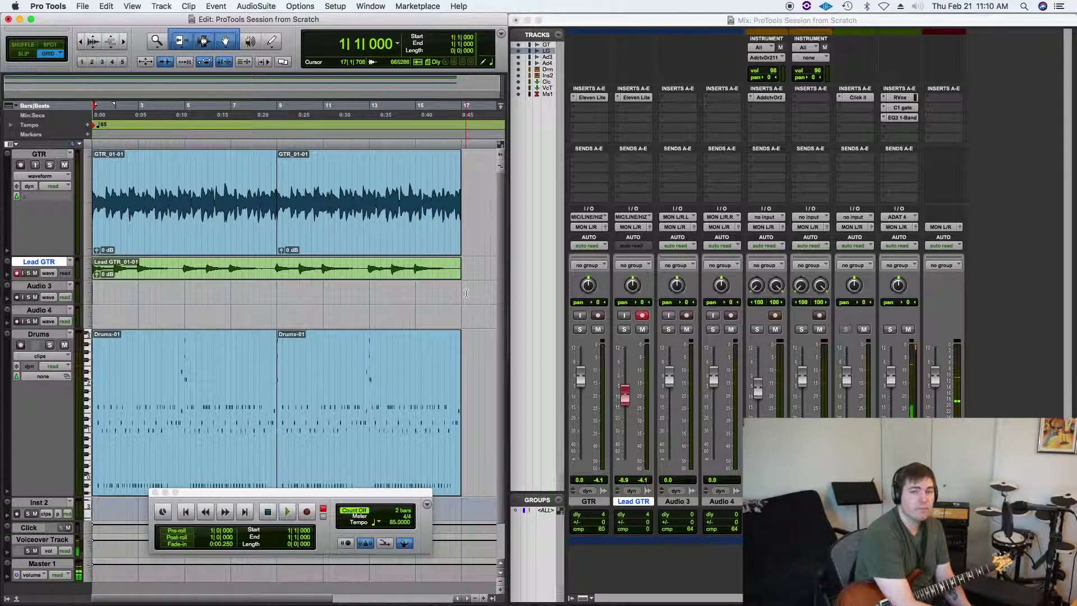